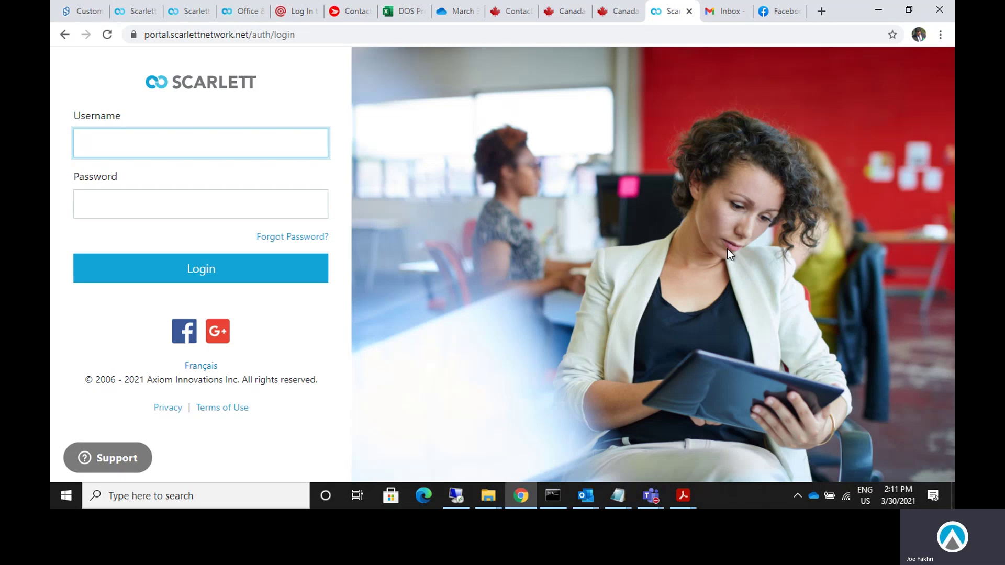
Enter the user's email address as the Scarlett Network portal username.
double_click(242, 35)
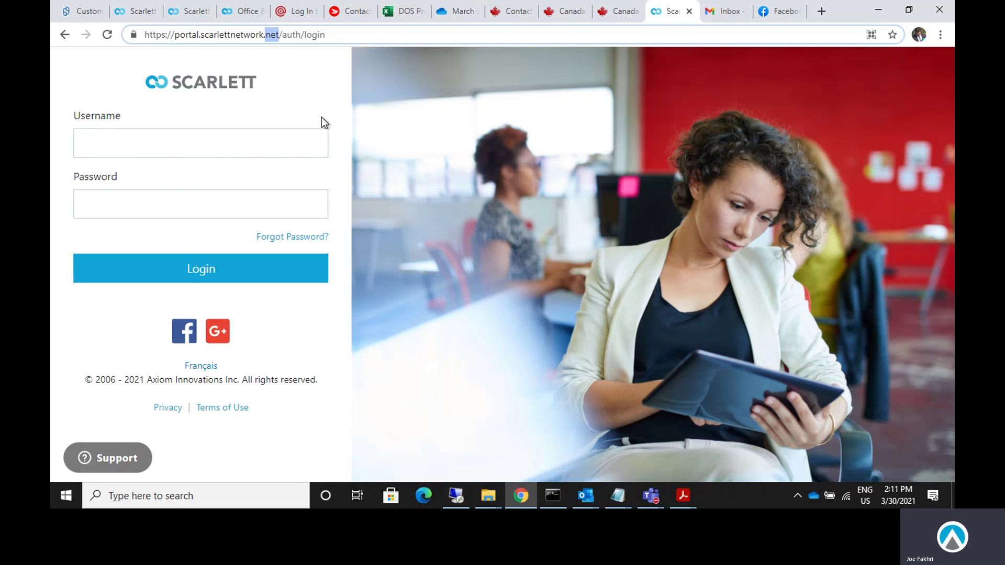
left_click(320, 118)
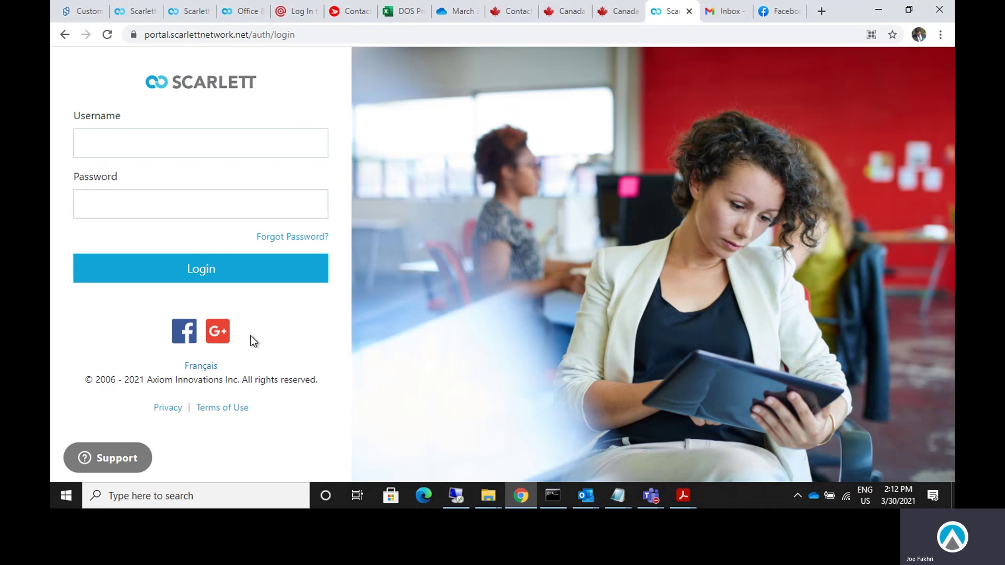
left_click(157, 145)
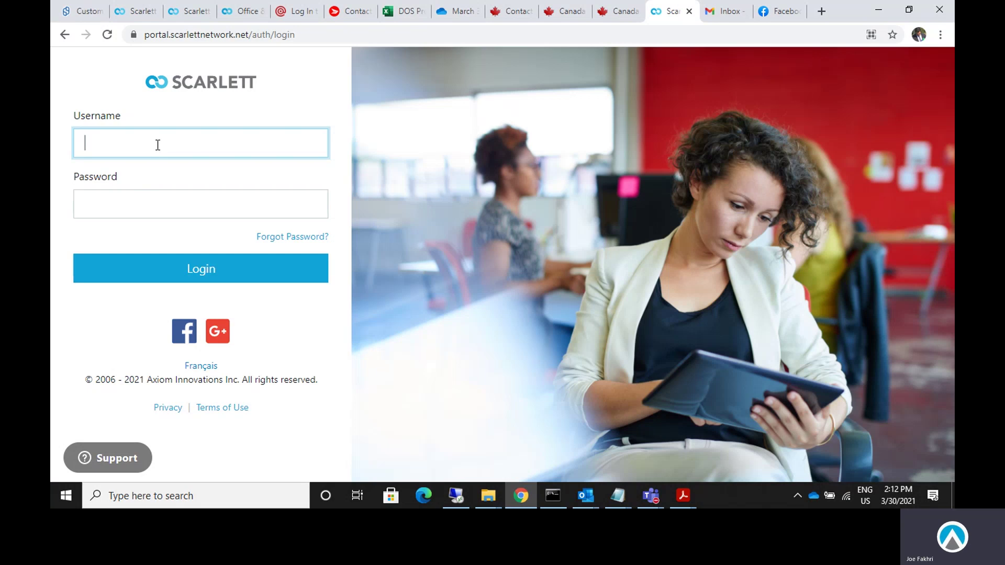
Enter the account password and log in to reach the application dashboard.
key("Tab")
type("*****")
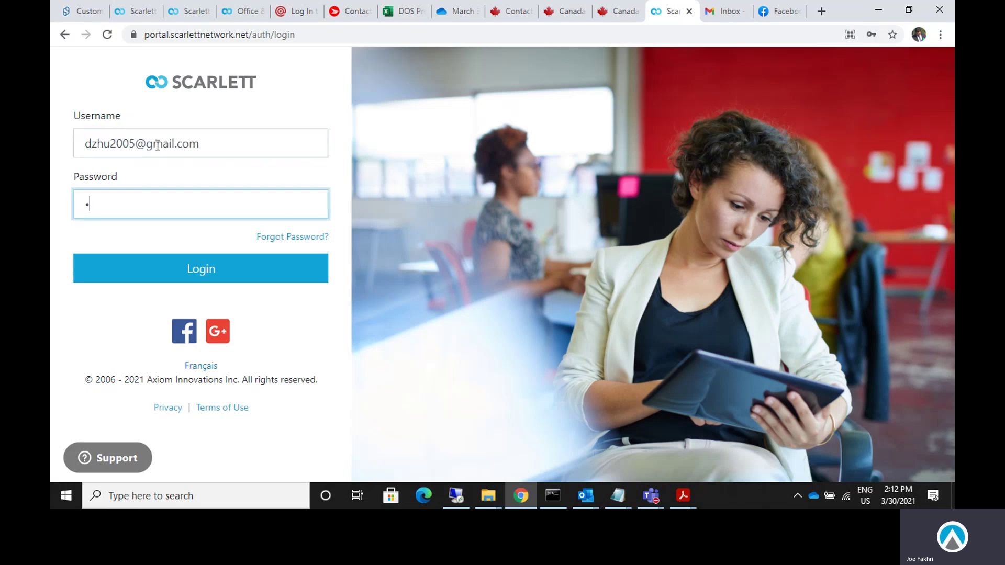
type("*******")
left_click(240, 274)
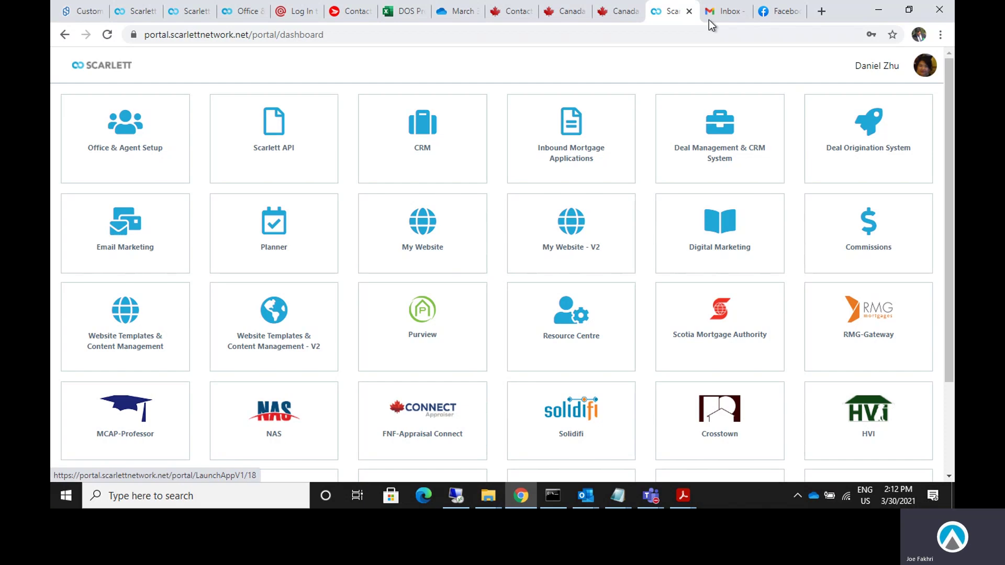
left_click_drag(901, 67, 856, 71)
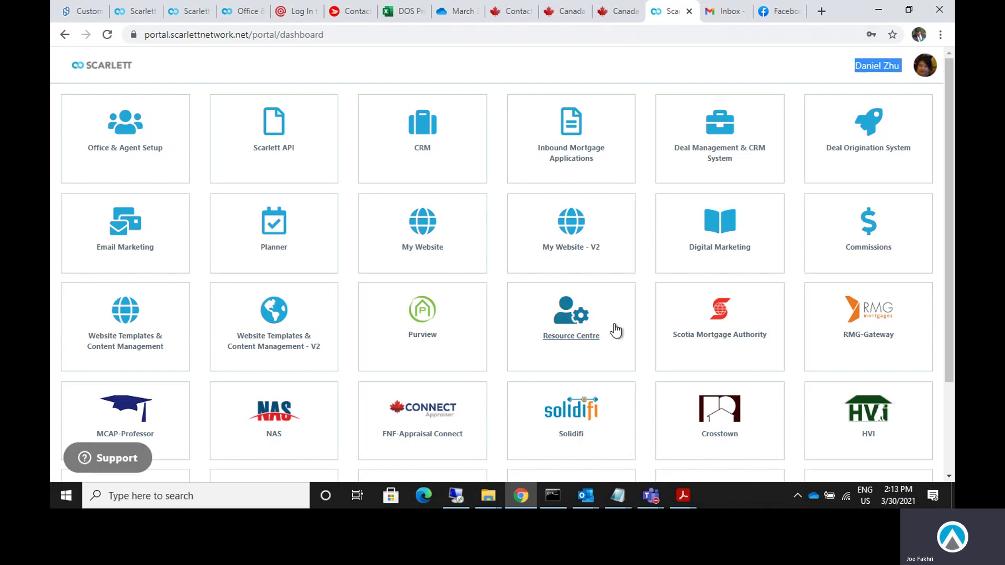
left_click(739, 68)
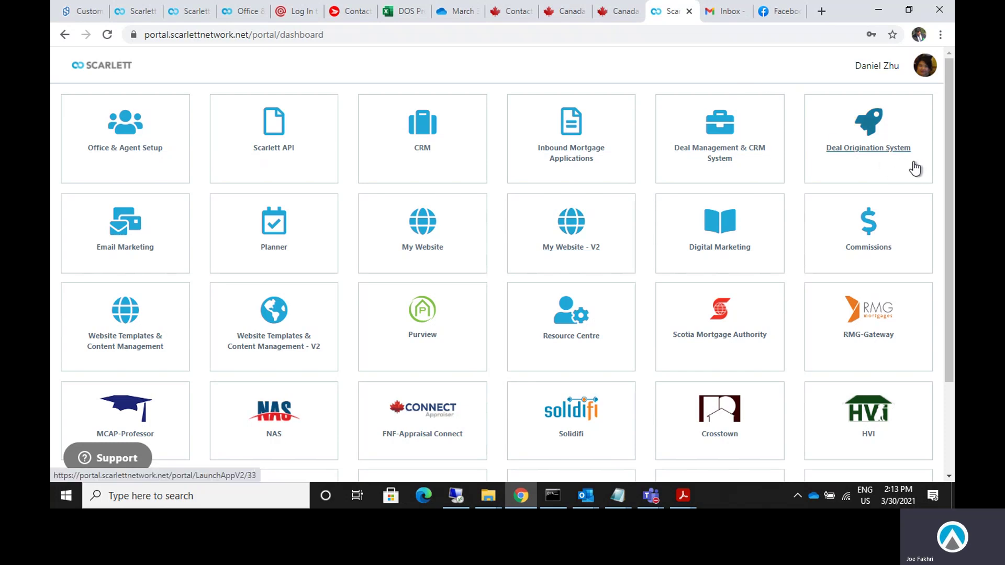
Launch the Deal Origination System from its portal dashboard tile.
left_click(837, 121)
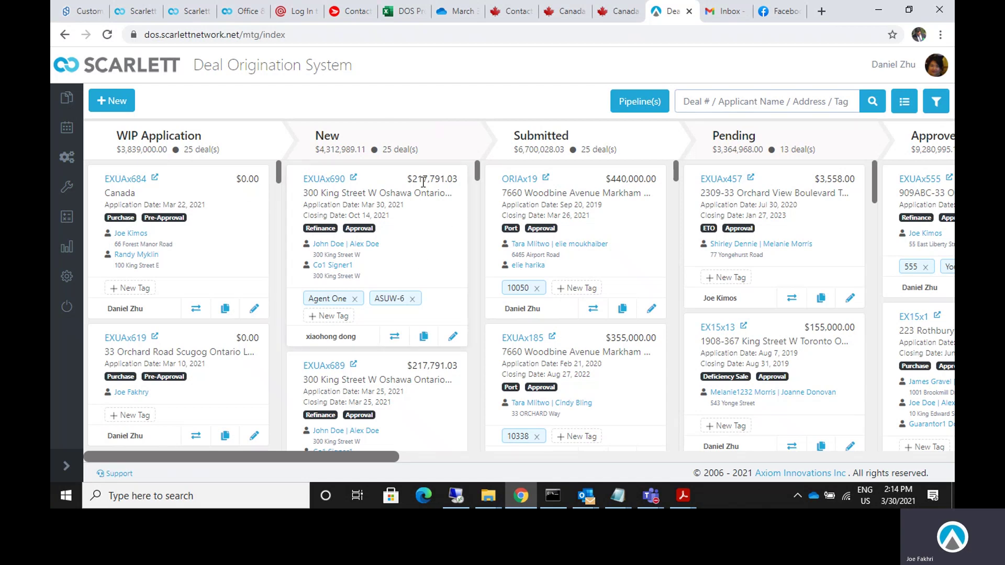
left_click(586, 495)
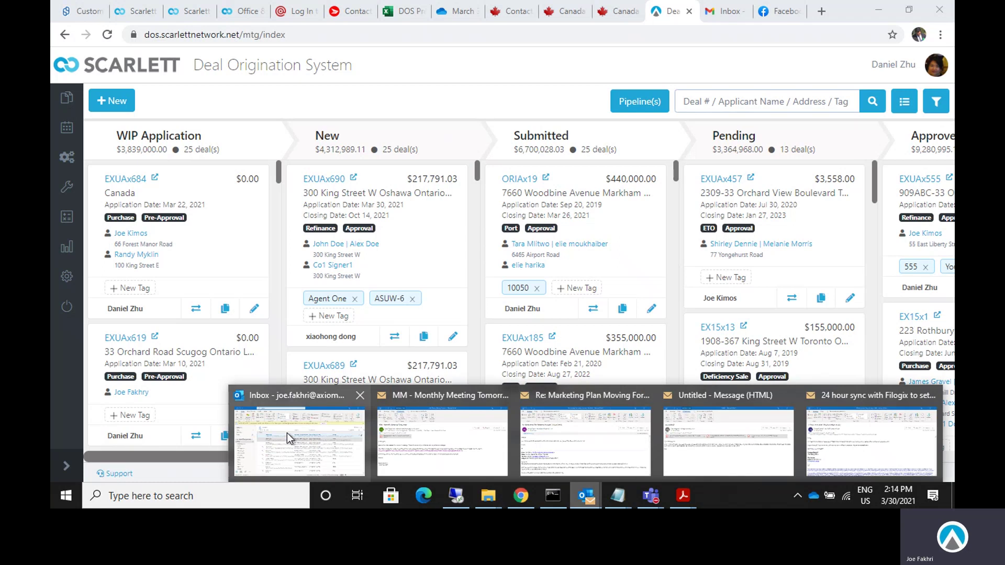
left_click(287, 432)
left_click(880, 9)
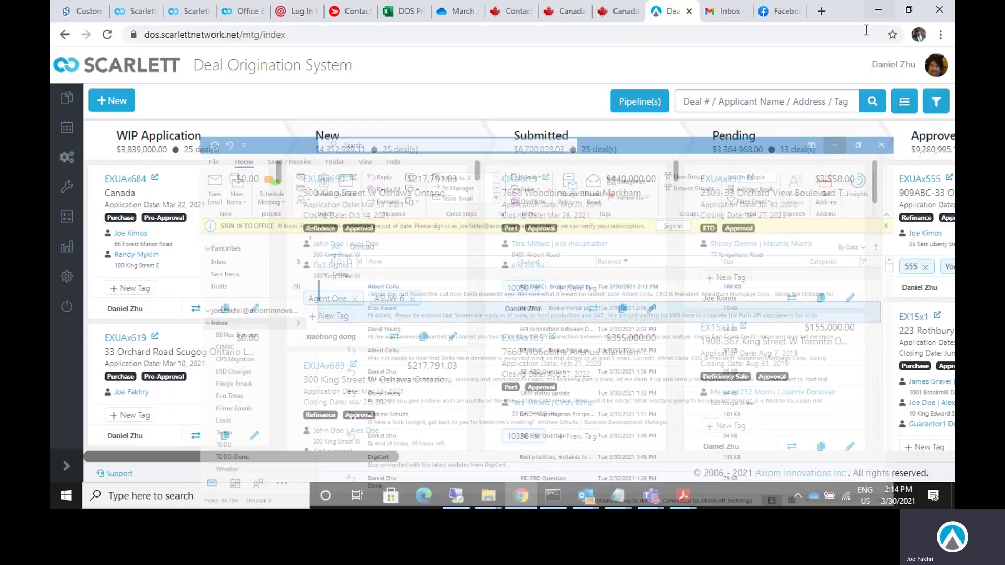
left_click(724, 11)
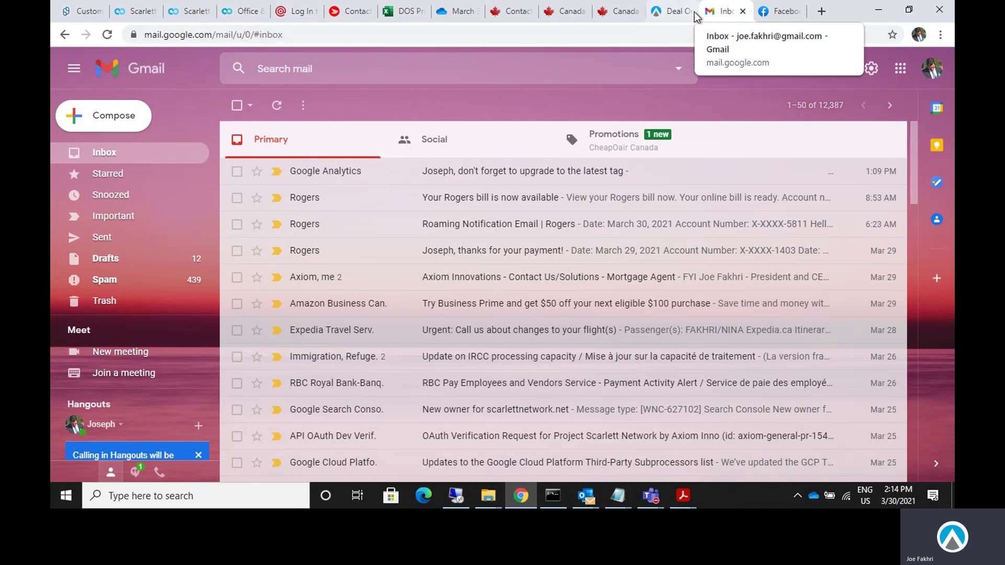
left_click(664, 13)
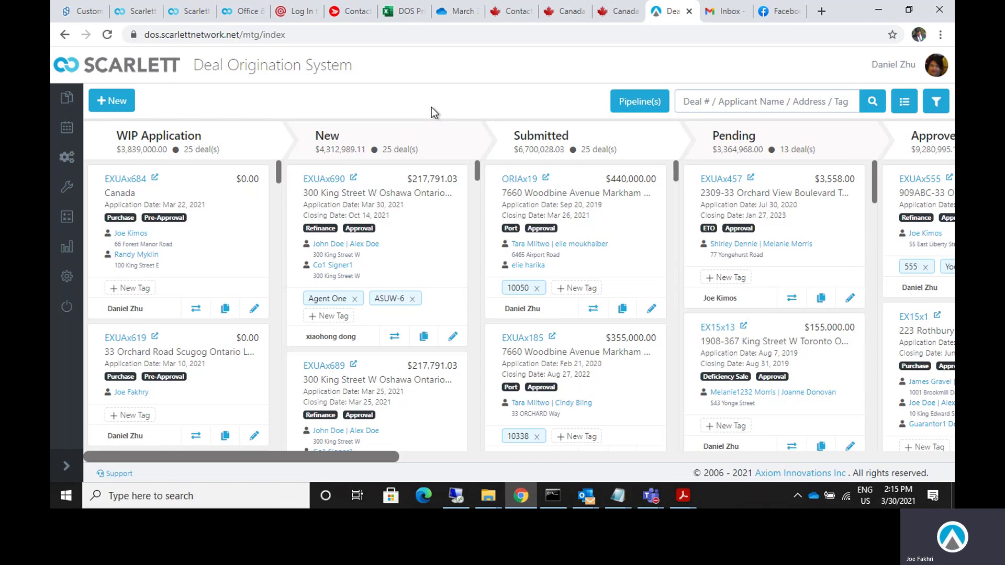
In User Email Settings, remove the default Gmail account and confirm the new default.
mouse_move(70, 285)
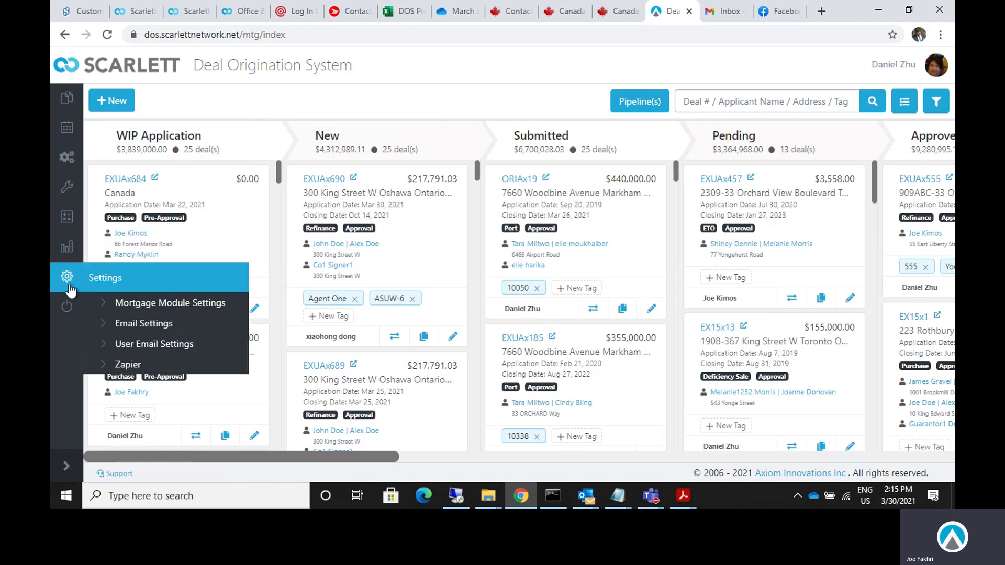
left_click(159, 345)
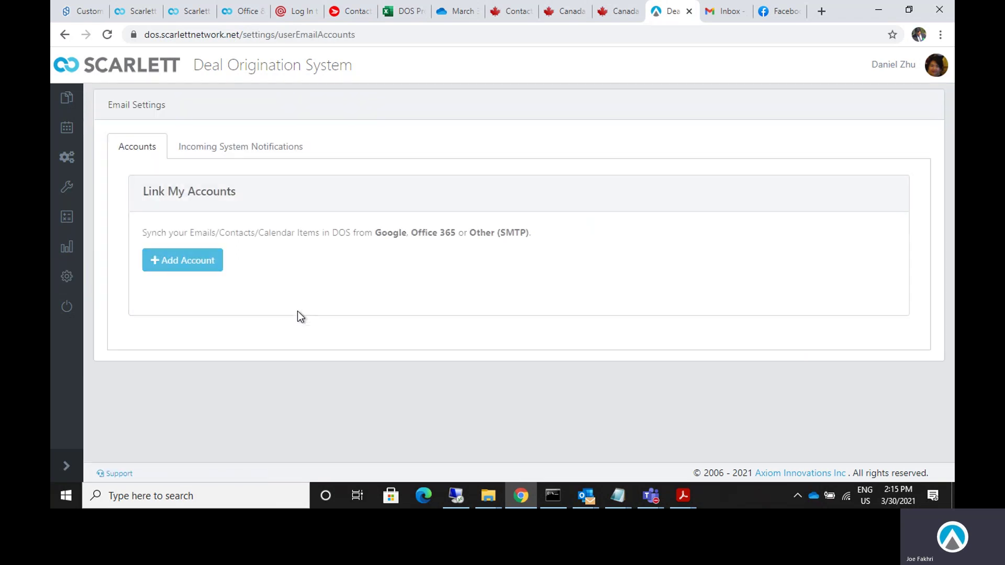
scroll(415, 329, "down", 1)
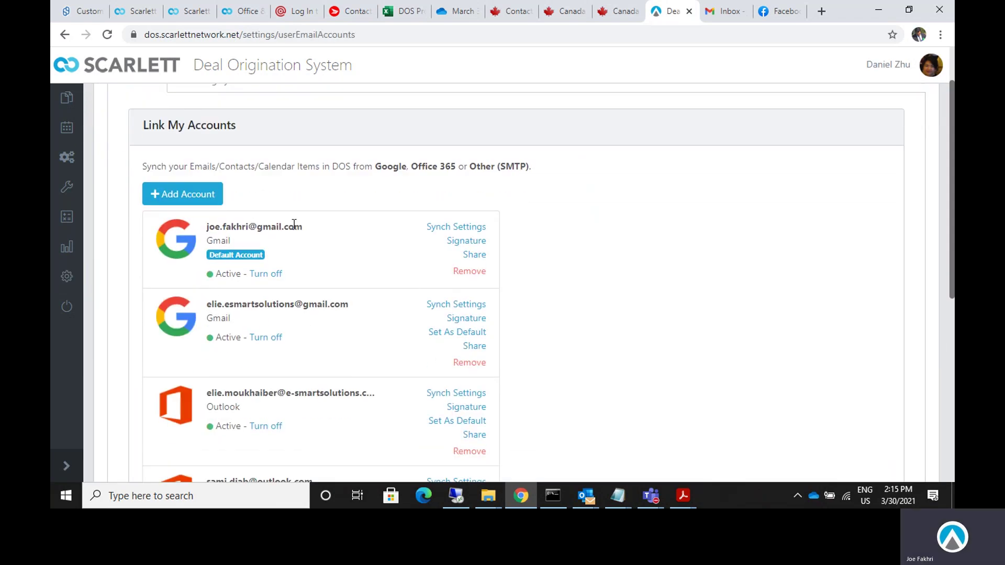
scroll(435, 347, "down", 3)
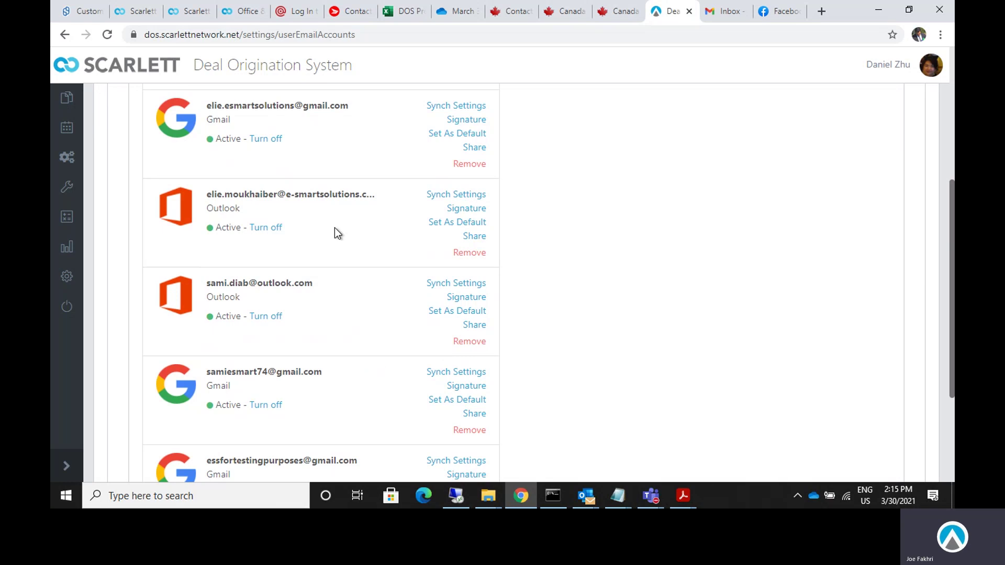
scroll(371, 373, "up", 4)
left_click(470, 271)
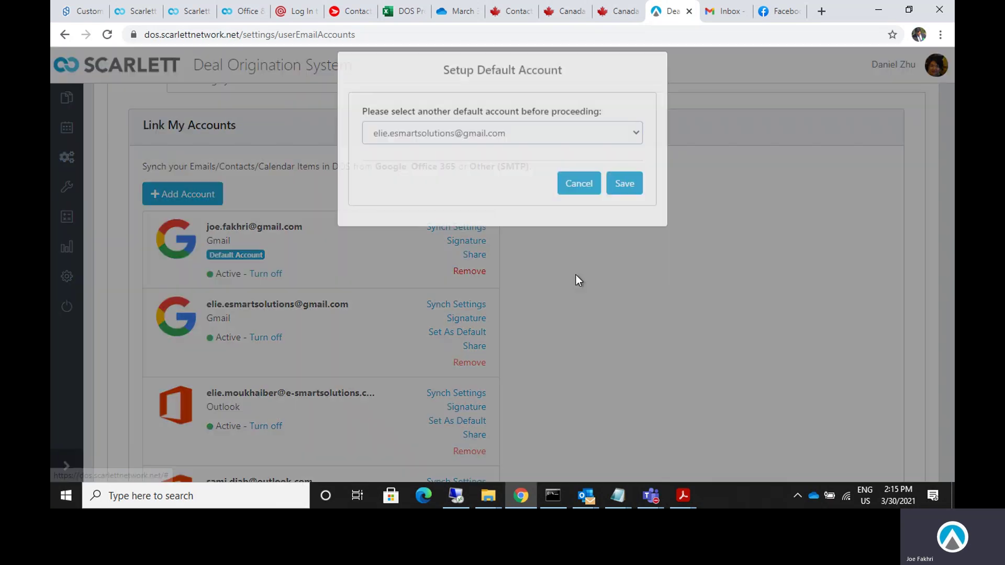
left_click(622, 203)
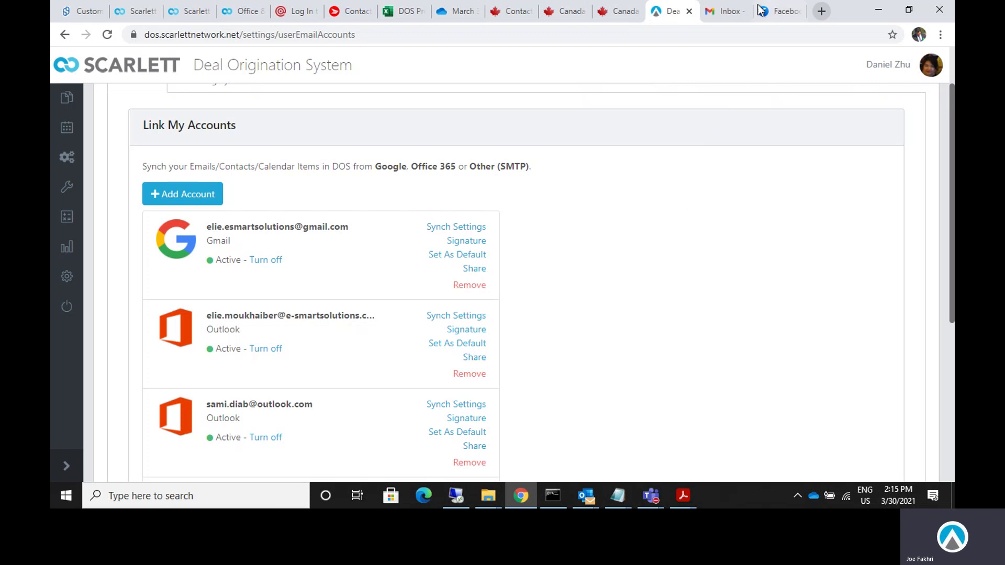
Check the signed-in Google account's address in Gmail, then start adding a linked email account.
left_click(726, 11)
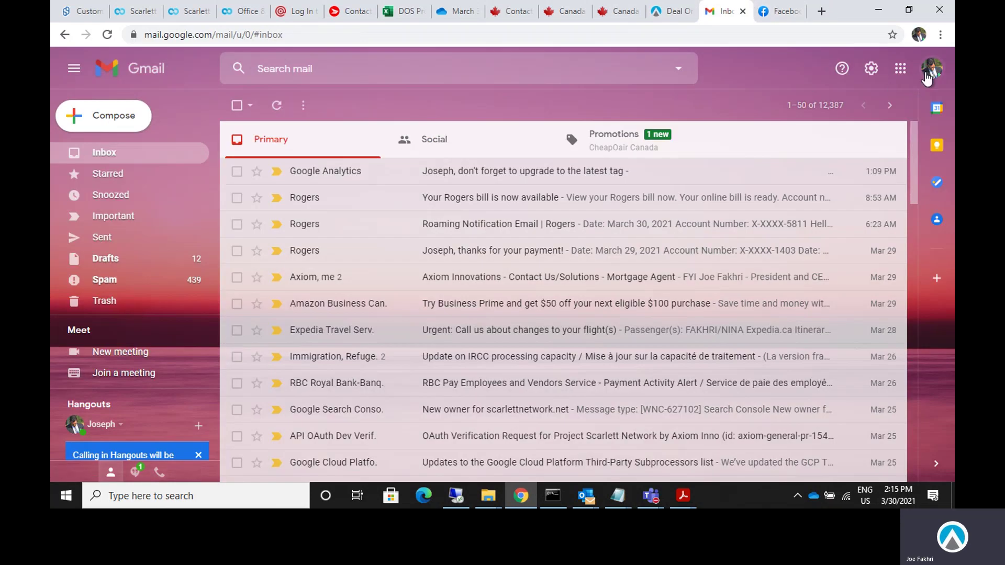
left_click(932, 69)
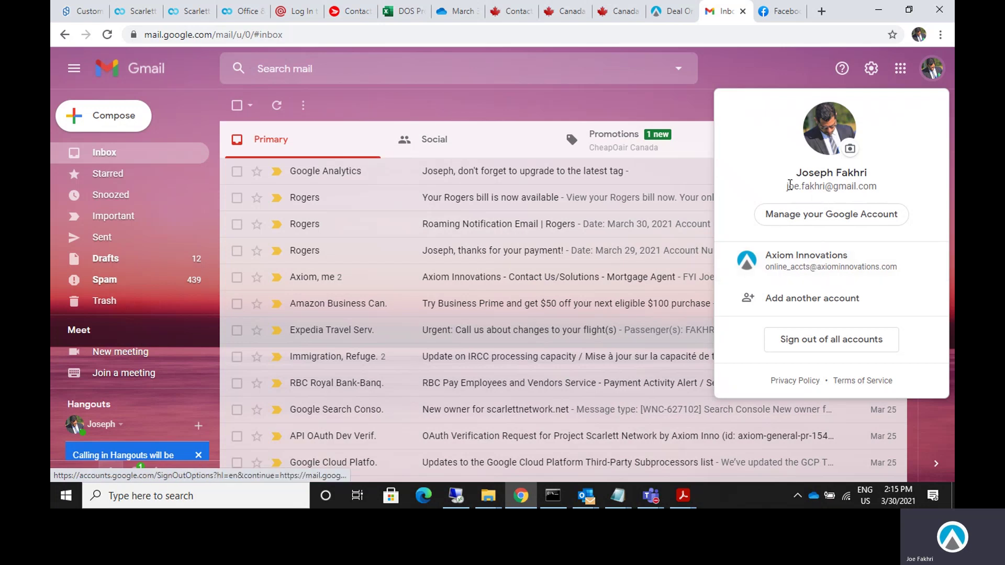
left_click_drag(787, 186, 884, 191)
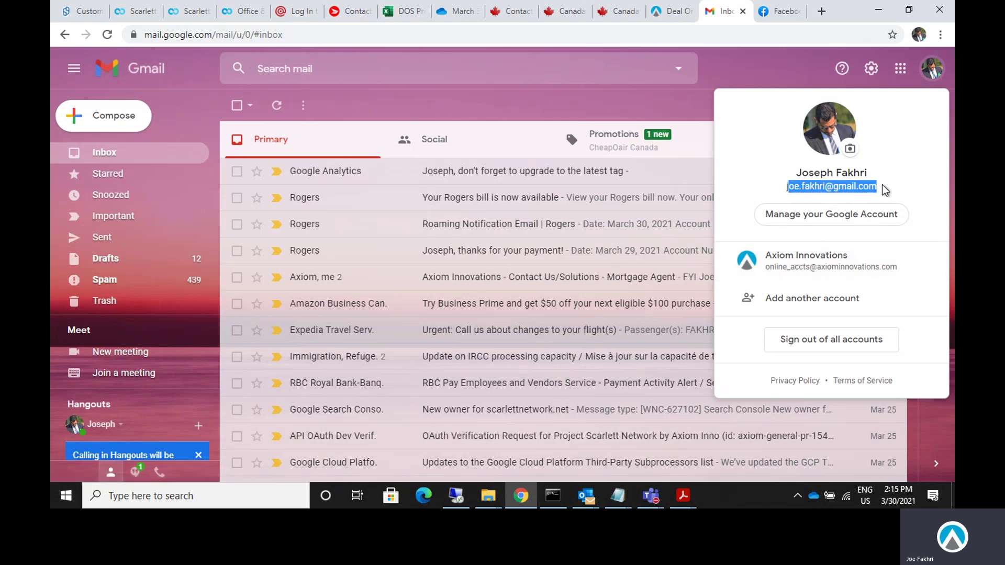
left_click(670, 11)
left_click(189, 194)
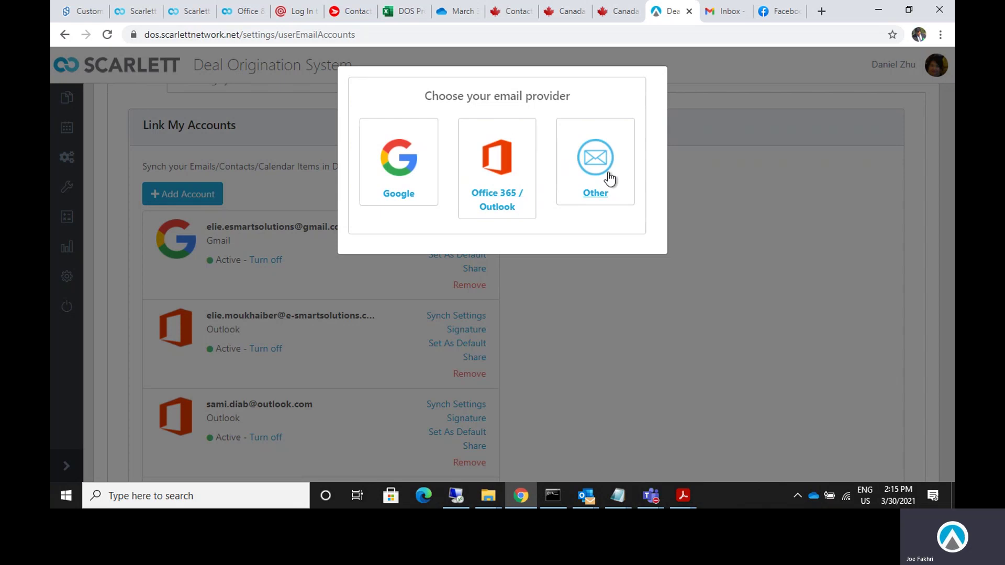
Choose Google as the provider and authorize the personal Google account.
left_click(402, 166)
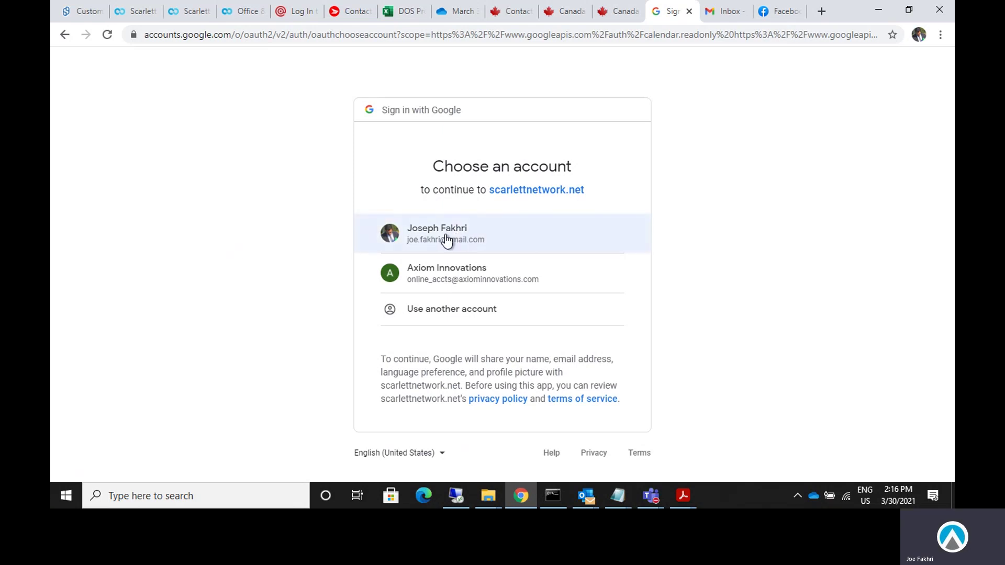
left_click(447, 241)
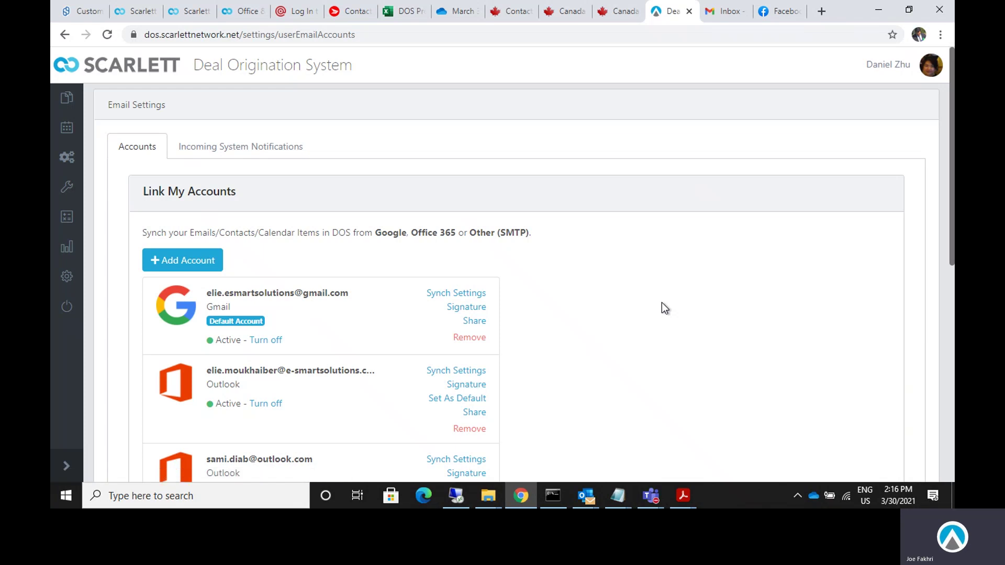
Open the Google Account security settings from Gmail.
left_click(727, 13)
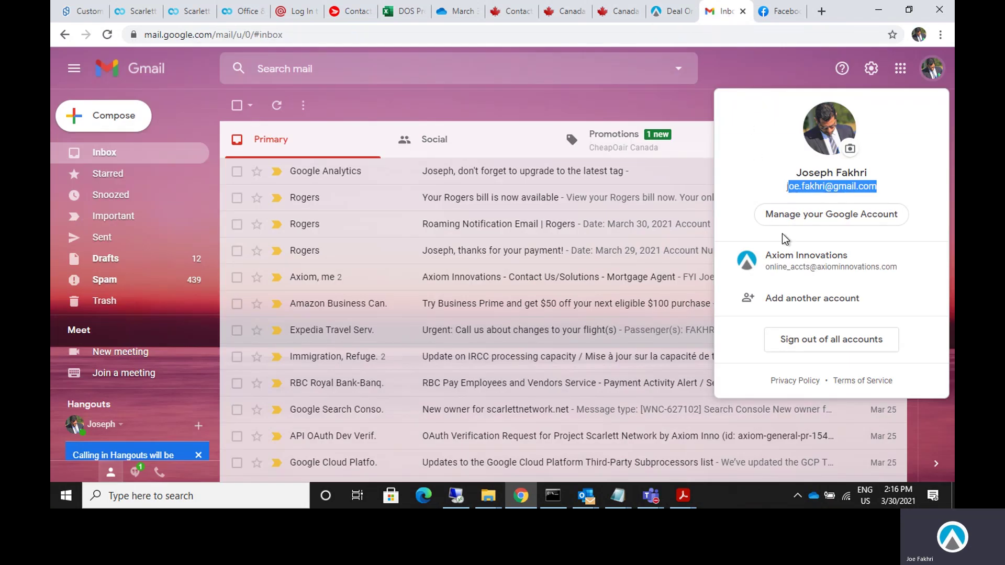
left_click(810, 218)
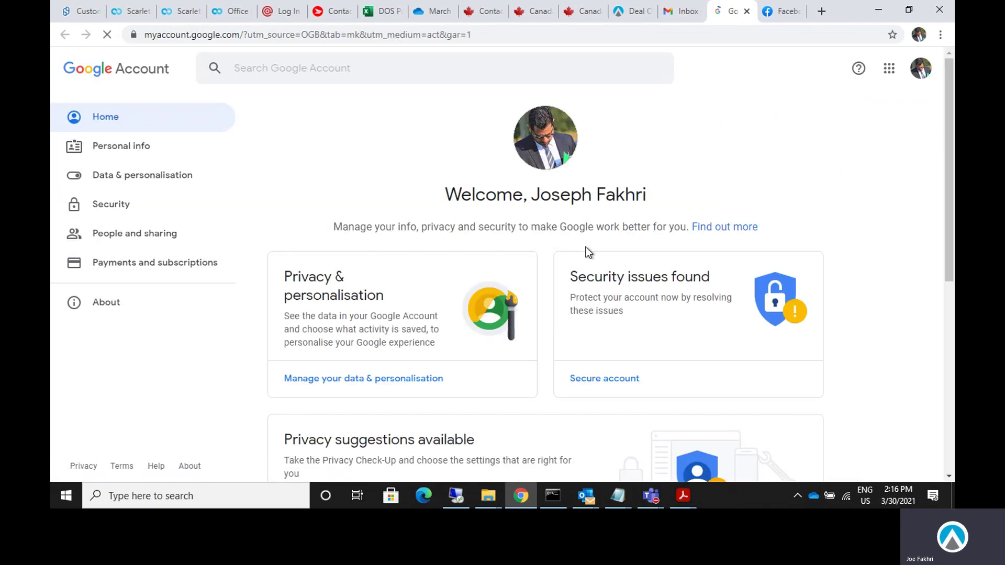
scroll(639, 331, "down", 2)
left_click(118, 209)
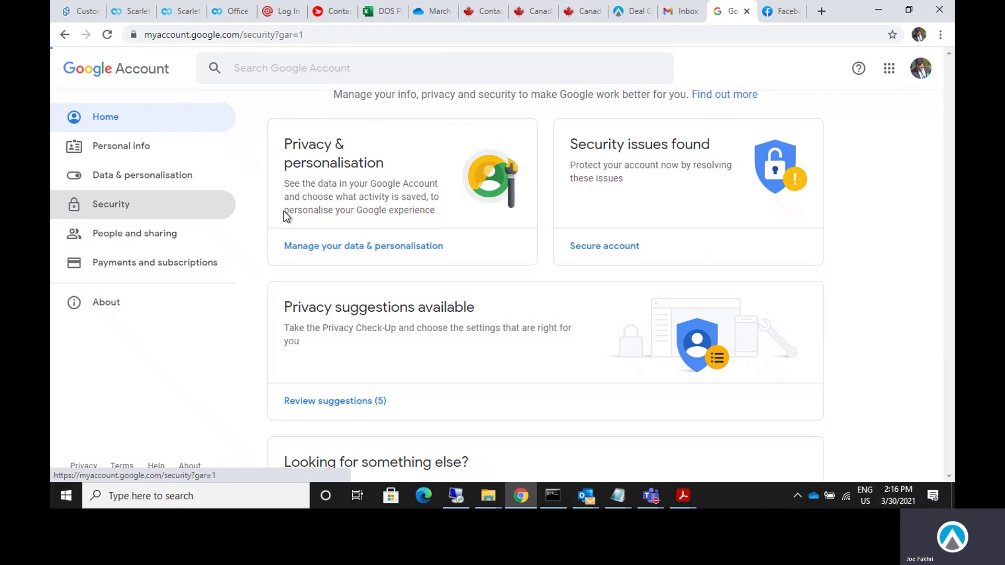
scroll(607, 285, "down", 8)
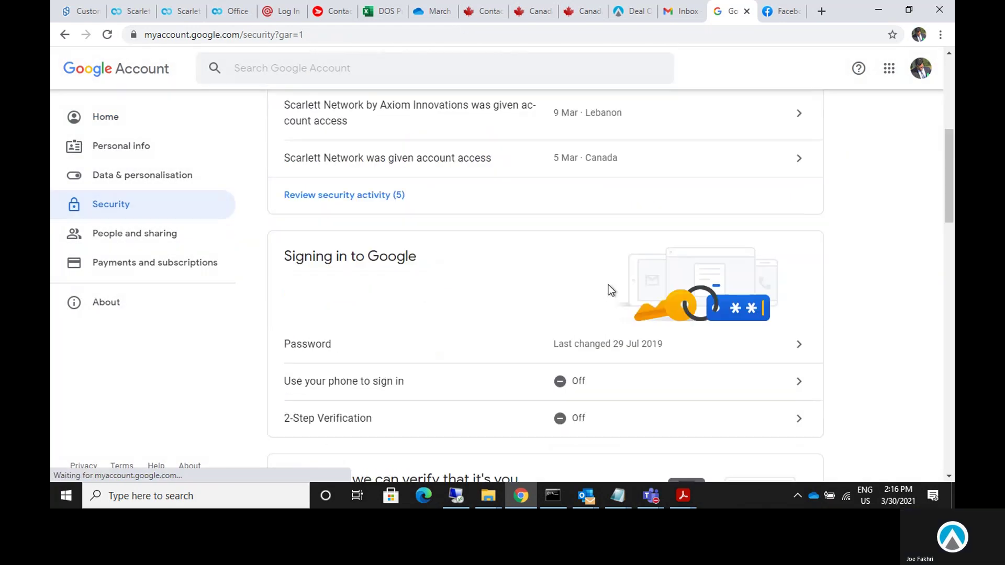
scroll(610, 291, "up", 5)
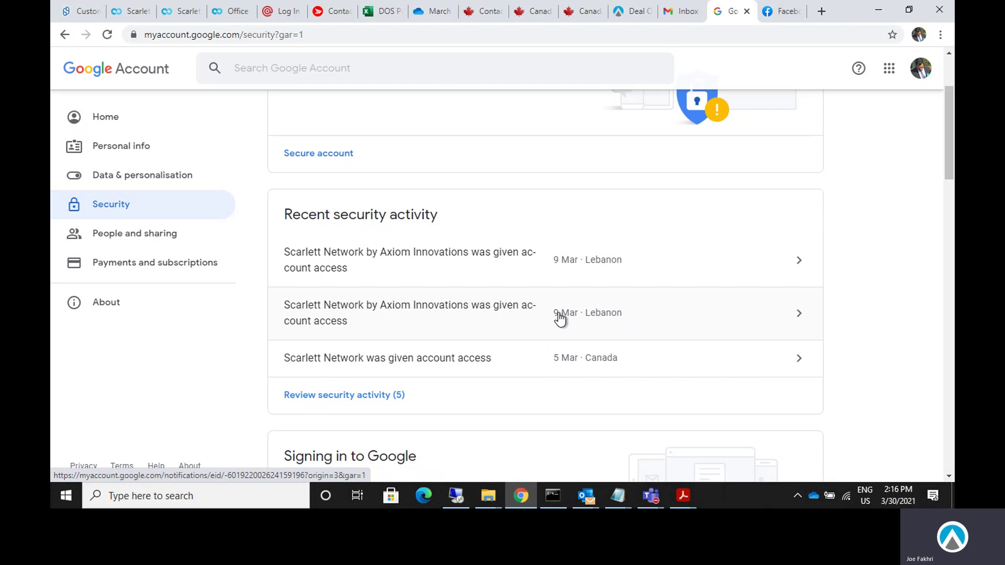
scroll(615, 318, "up", 2)
scroll(614, 317, "down", 14)
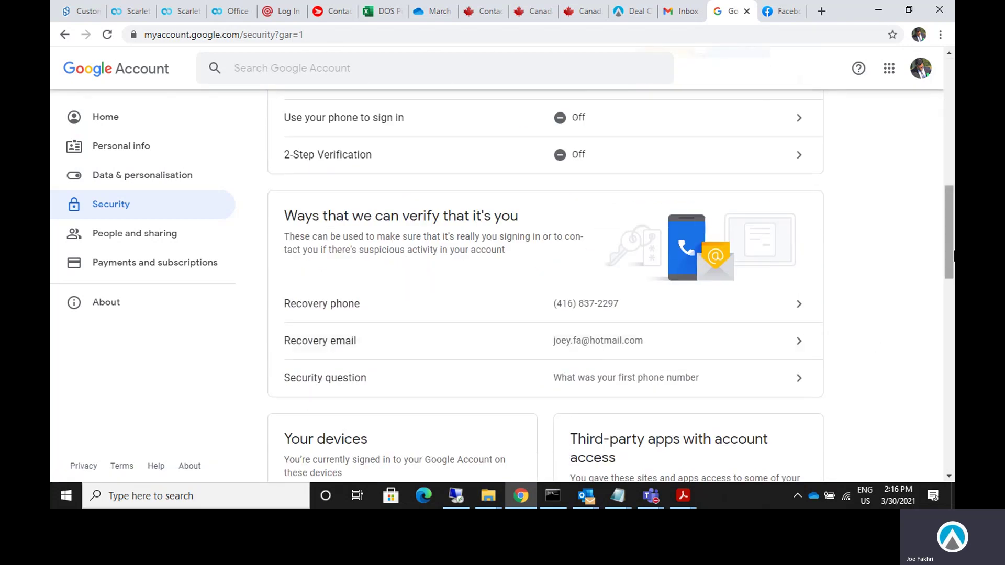
scroll(952, 268, "down", 5)
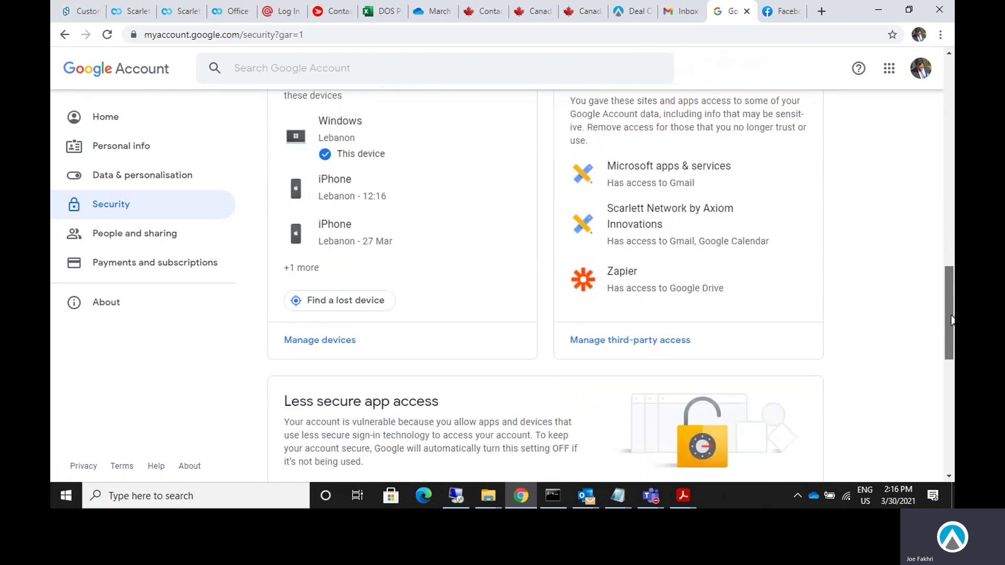
Remove Scarlett Network's third-party access to the Google account and return to Scarlett.
left_click(649, 224)
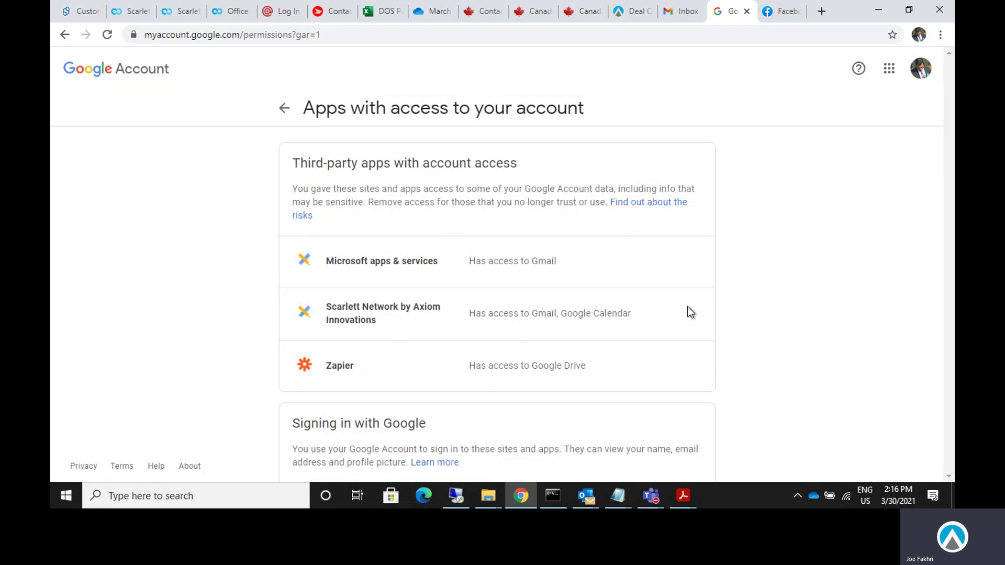
left_click(621, 327)
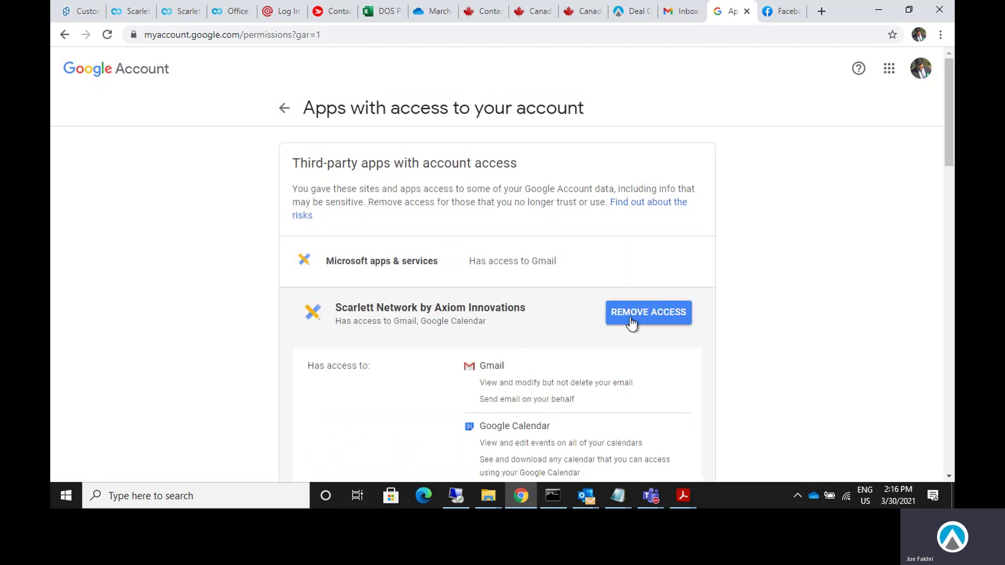
left_click(651, 313)
left_click(571, 315)
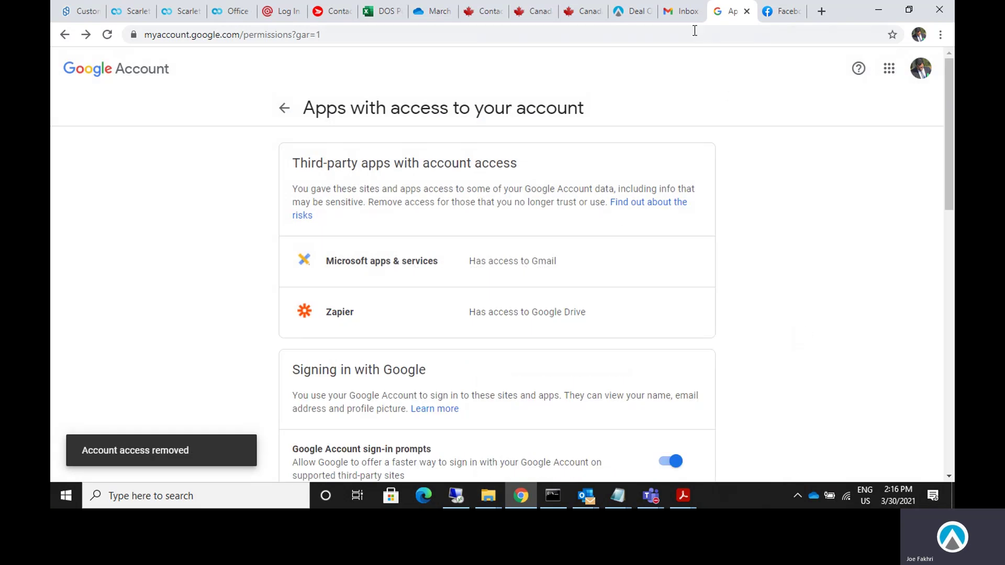
left_click(633, 11)
Reload Email Settings and find the Gmail account marked Lost Access.
left_click(251, 35)
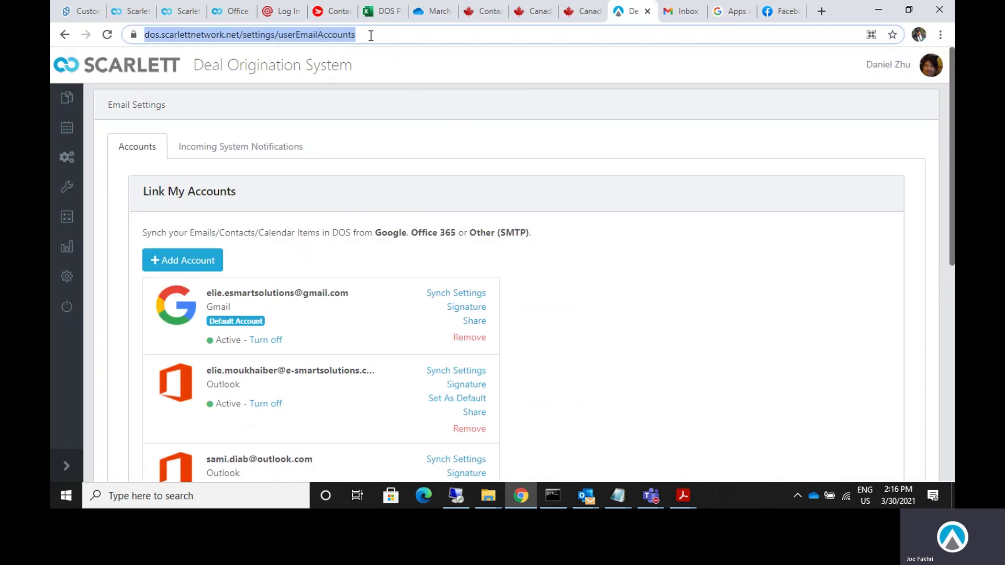
key("Return")
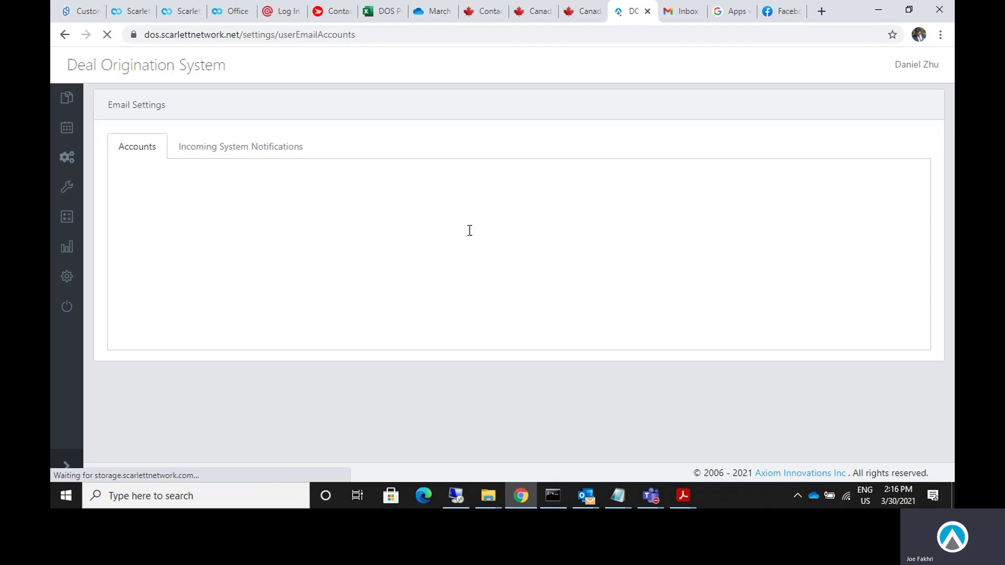
scroll(577, 334, "down", 1)
scroll(577, 335, "down", 5)
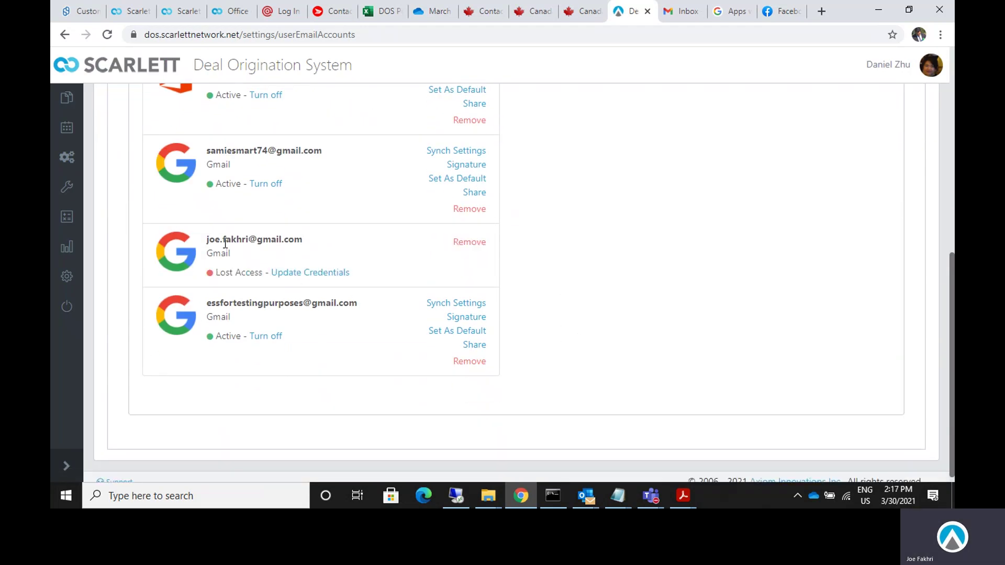
left_click_drag(208, 235, 378, 266)
left_click(437, 265)
scroll(598, 283, "up", 6)
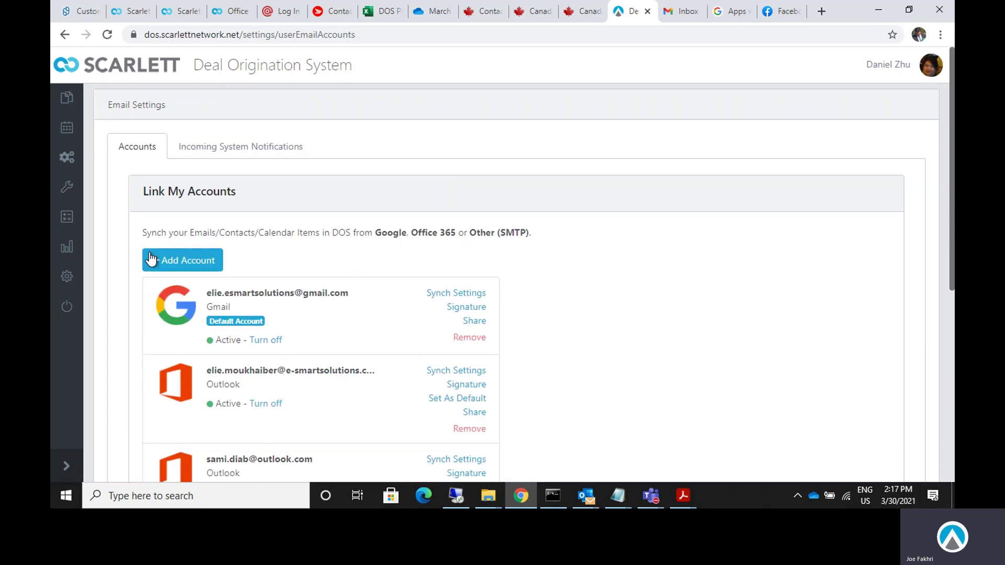
Add a Google account, pick the Gmail account and continue past the unverified-app warning.
left_click(184, 263)
left_click(400, 172)
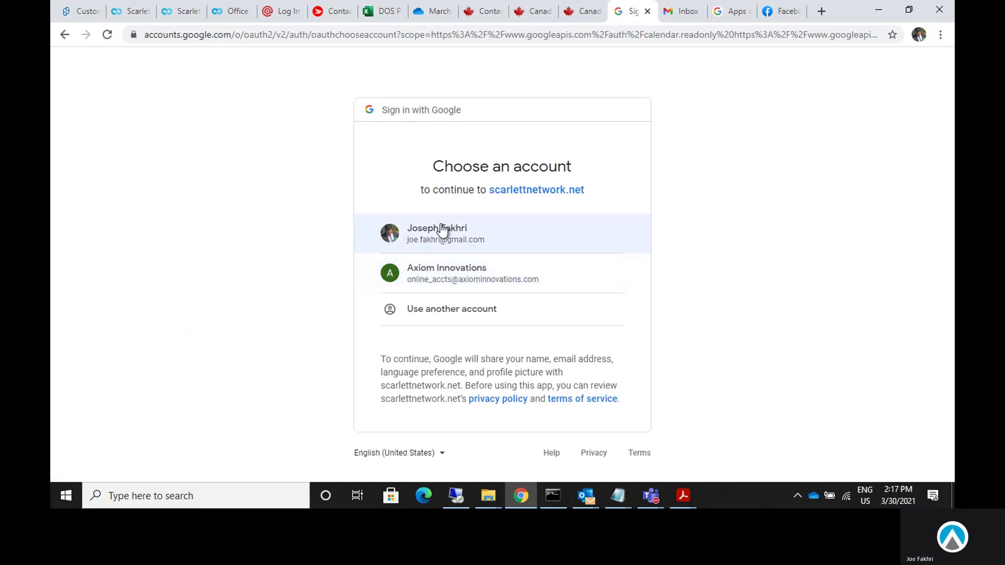
left_click(440, 231)
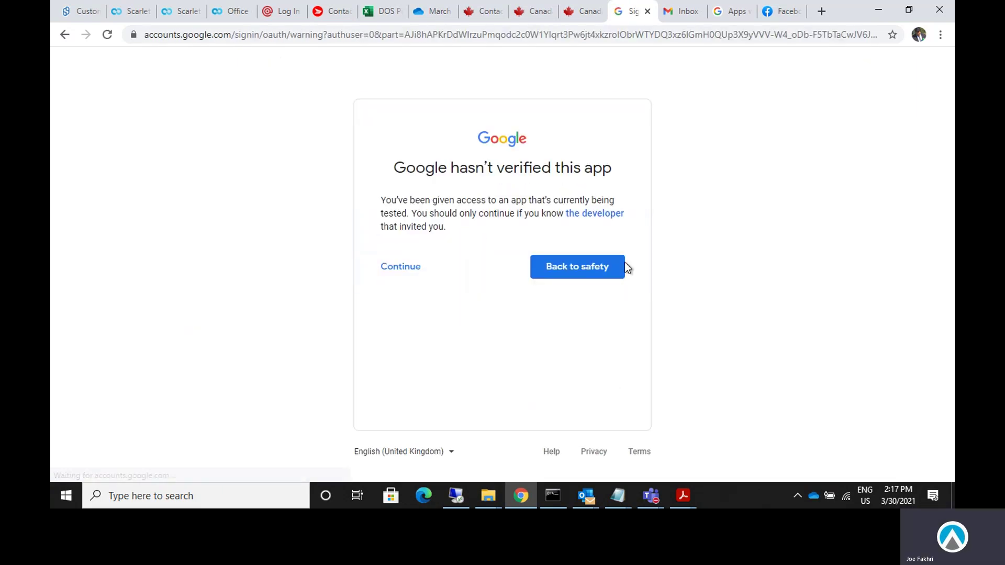
left_click_drag(395, 168, 612, 169)
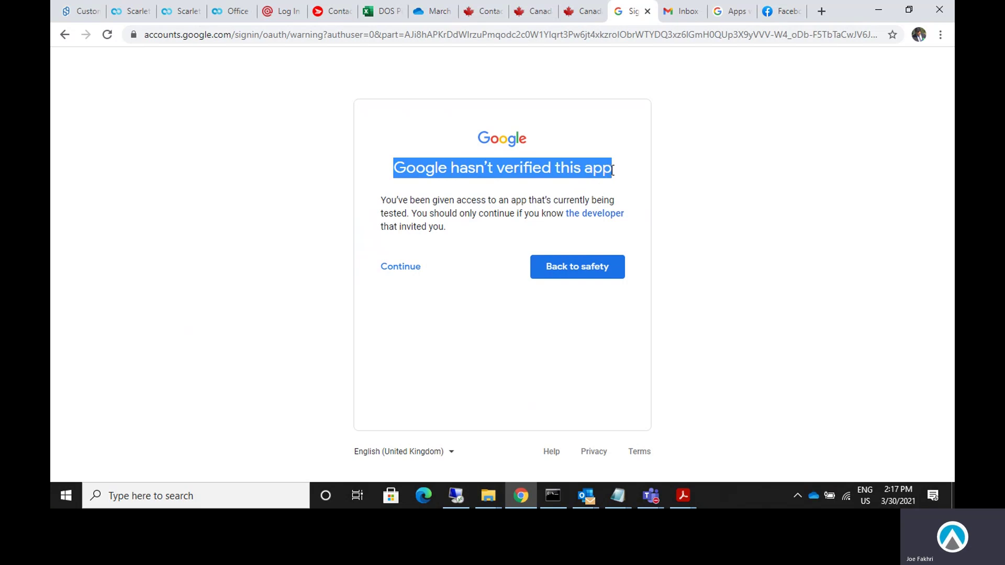
left_click(400, 268)
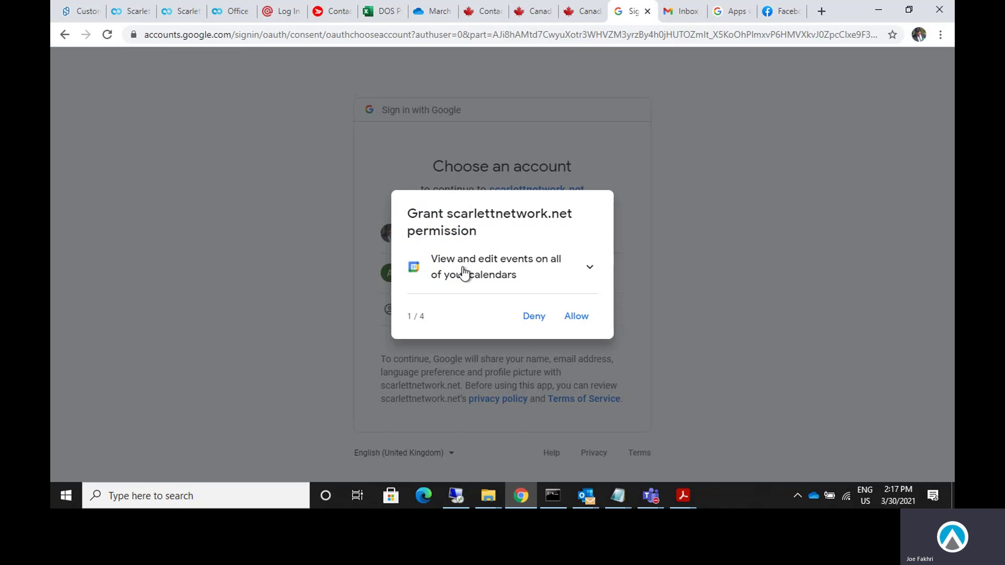
Allow calendar editing, calendar viewing, sending email and modifying email permissions, then confirm.
left_click(577, 320)
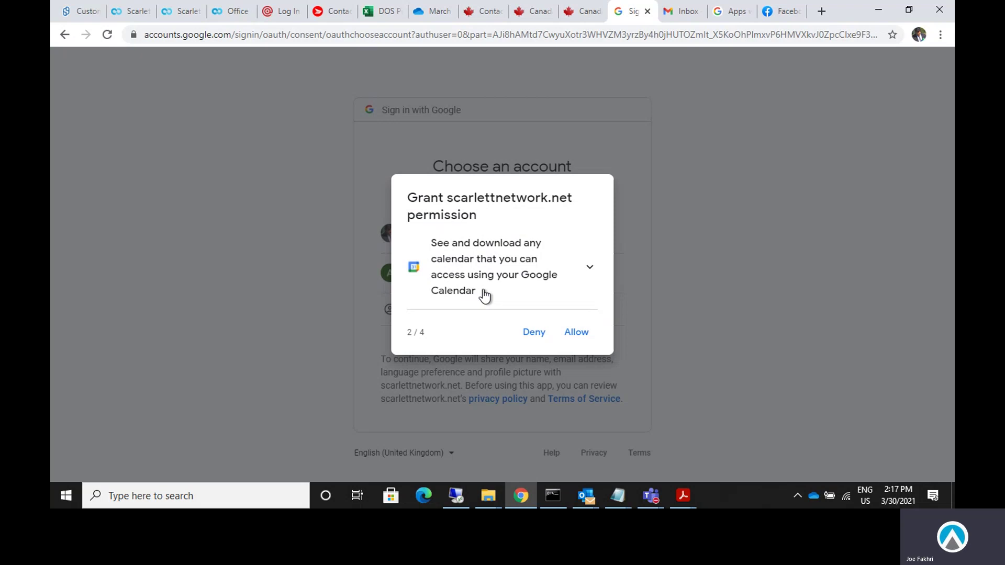
left_click(577, 334)
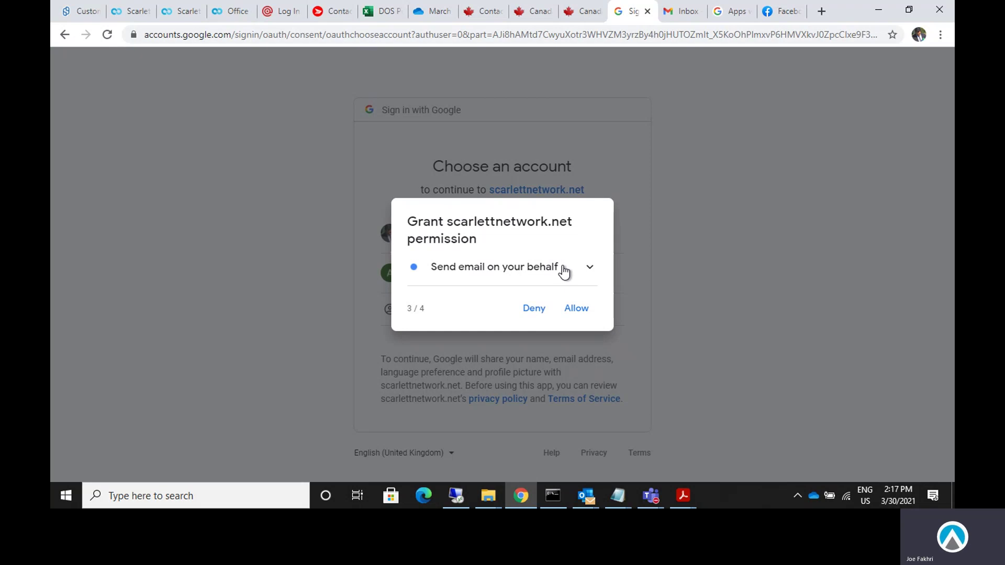
left_click(570, 311)
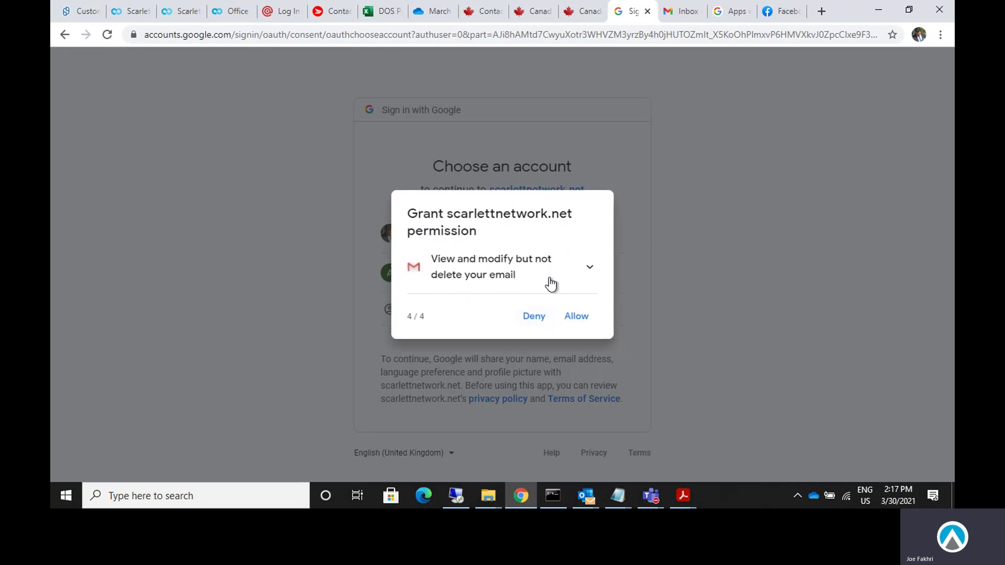
left_click(576, 316)
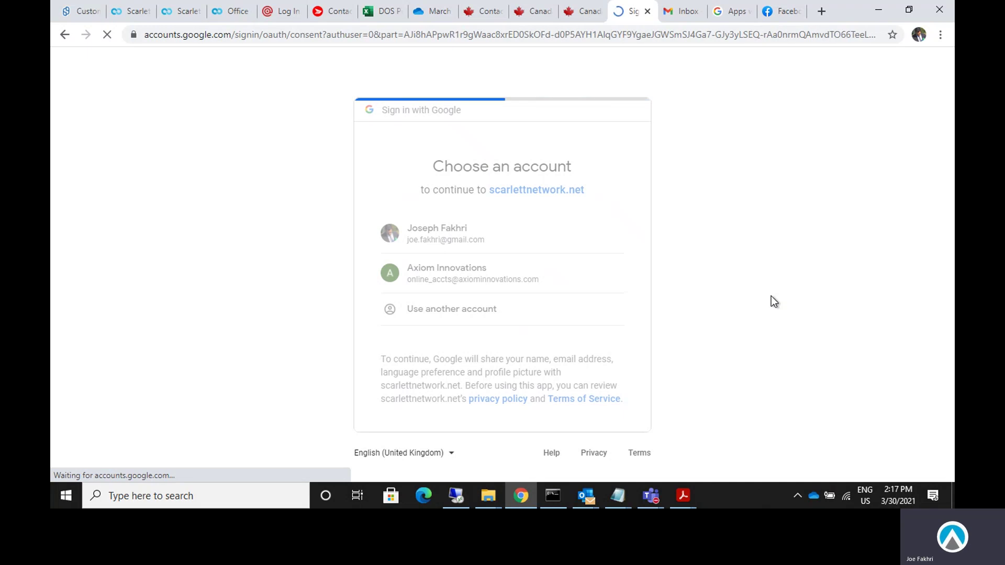
scroll(769, 308, "down", 4)
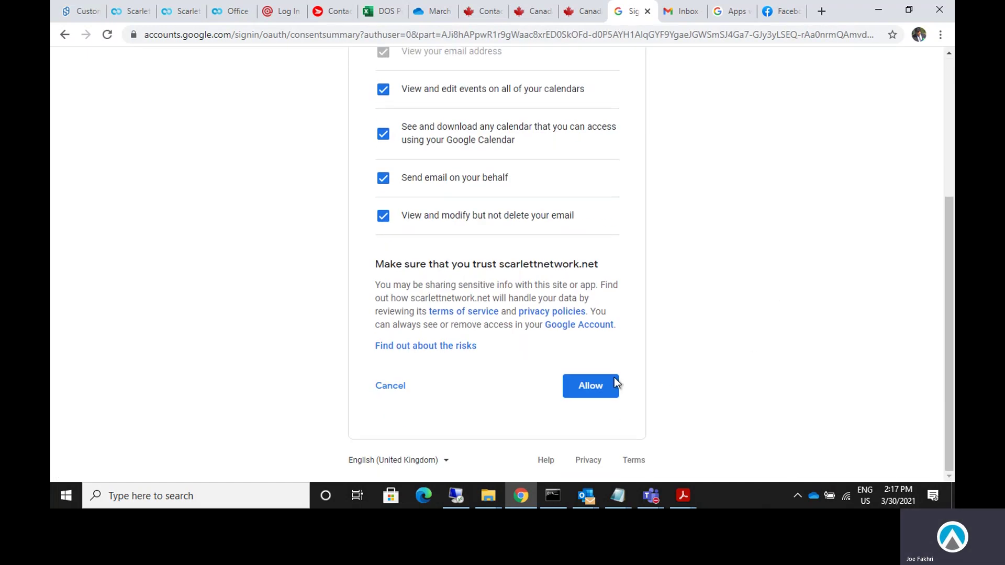
left_click(612, 385)
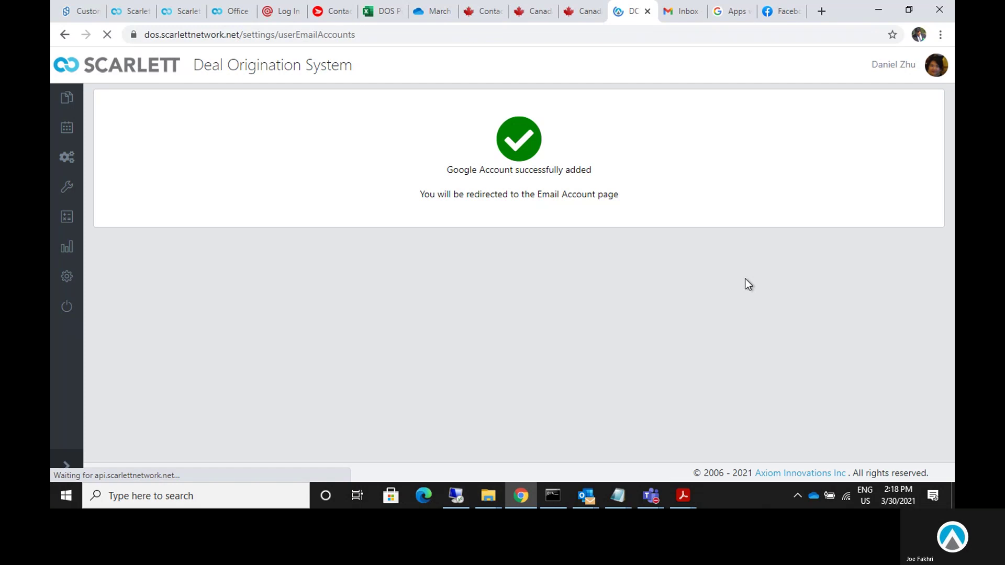
Set the re-linked Gmail account as default and go back to the Mortgage Apps / Deals pipeline.
scroll(656, 296, "down", 8)
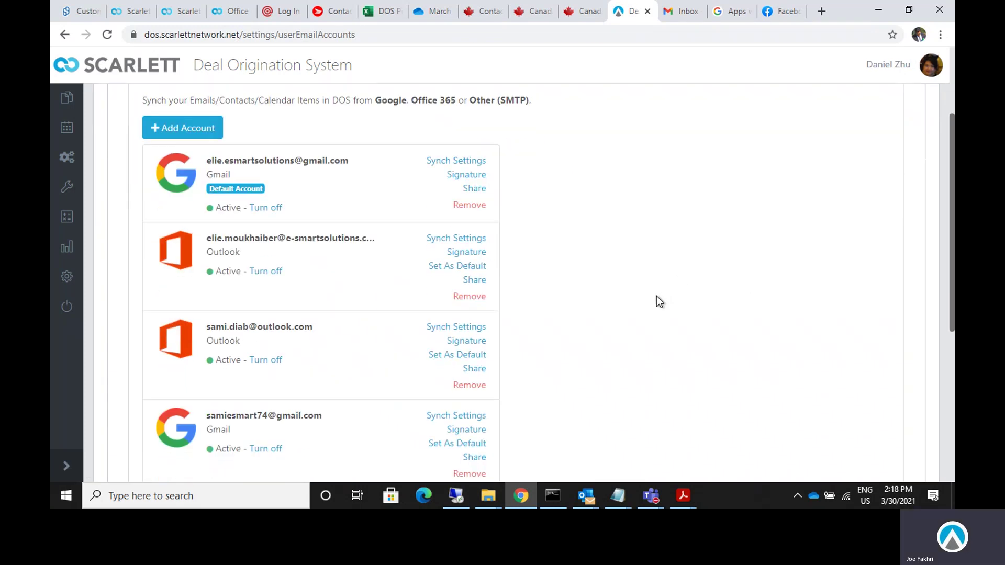
left_click_drag(203, 244, 325, 268)
left_click(325, 268)
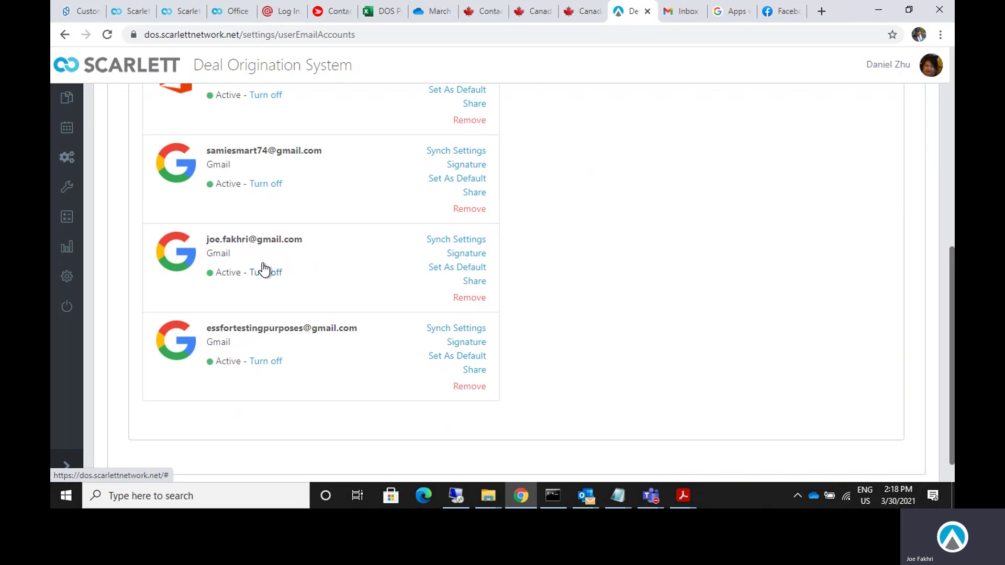
left_click(454, 268)
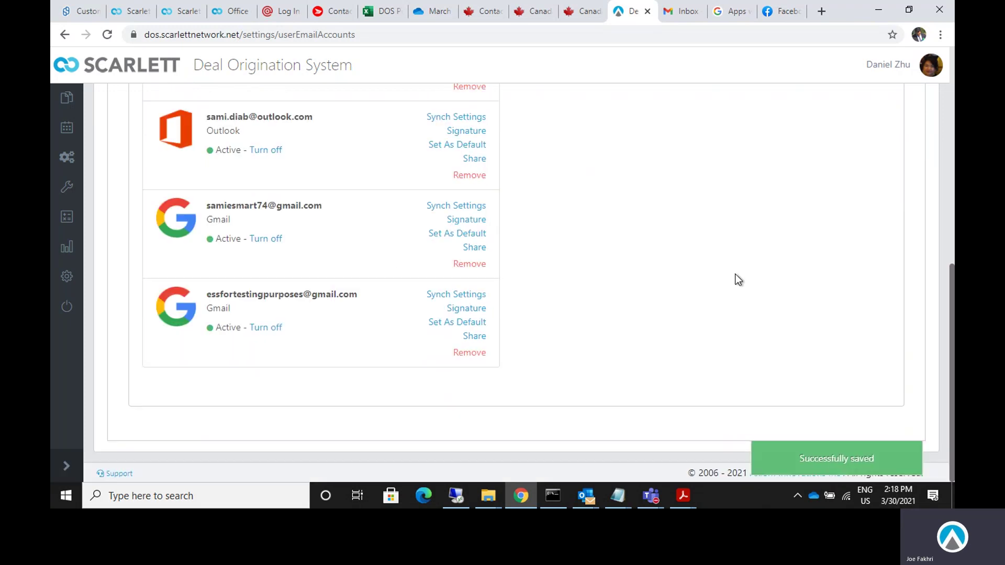
scroll(736, 281, "up", 8)
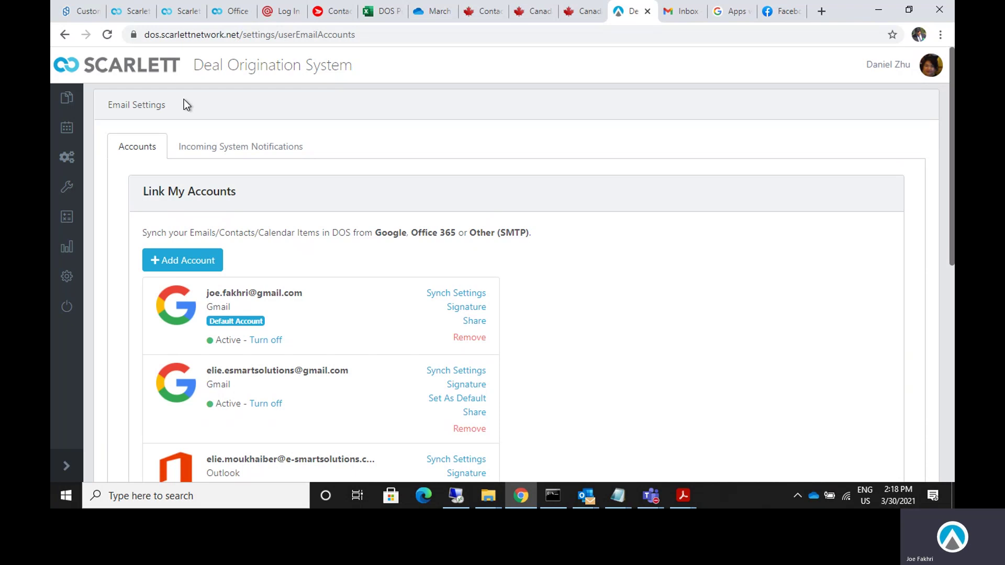
left_click(67, 99)
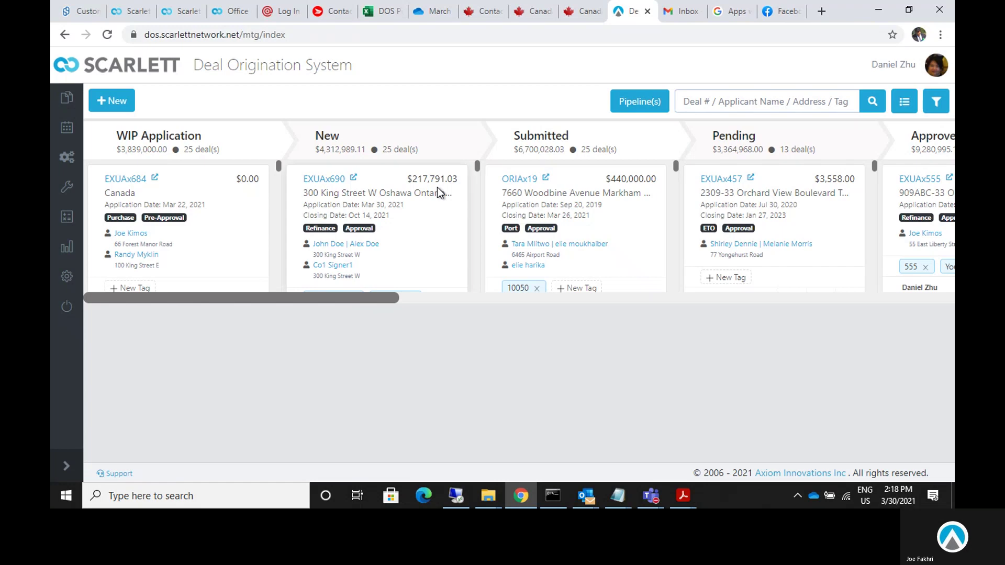
Open deal EXUAx689 from the New column and view its Communication tab.
scroll(385, 311, "down", 3)
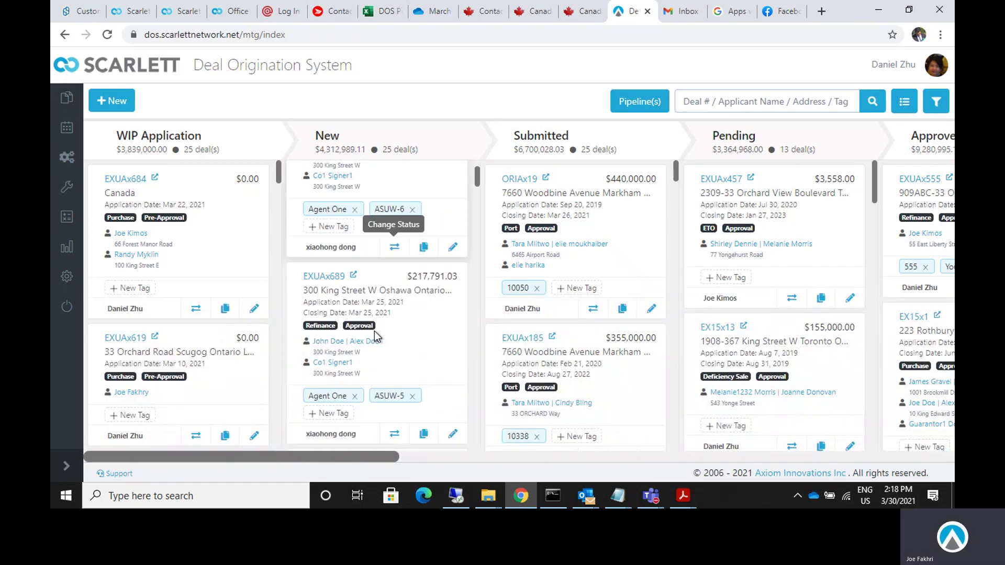
left_click(331, 236)
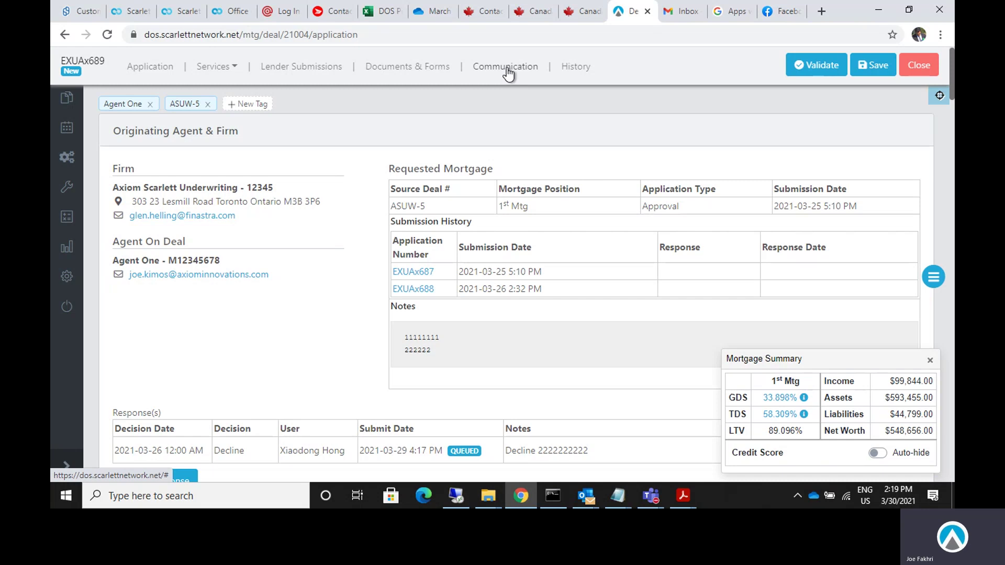
left_click(507, 68)
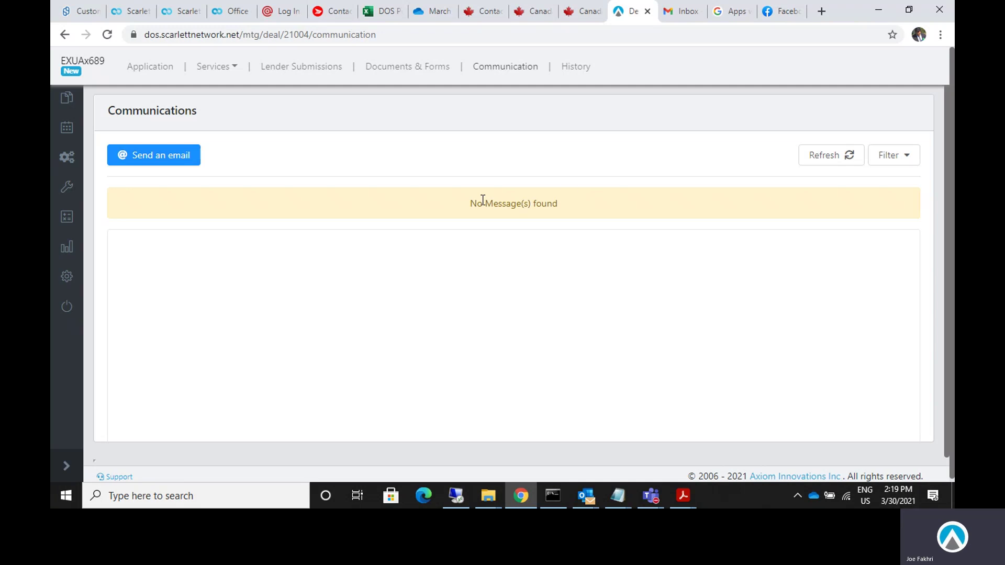
Start a new email to the client's address with subject 'Demo for Google Verification Process'.
left_click_drag(470, 203, 531, 205)
left_click(551, 238)
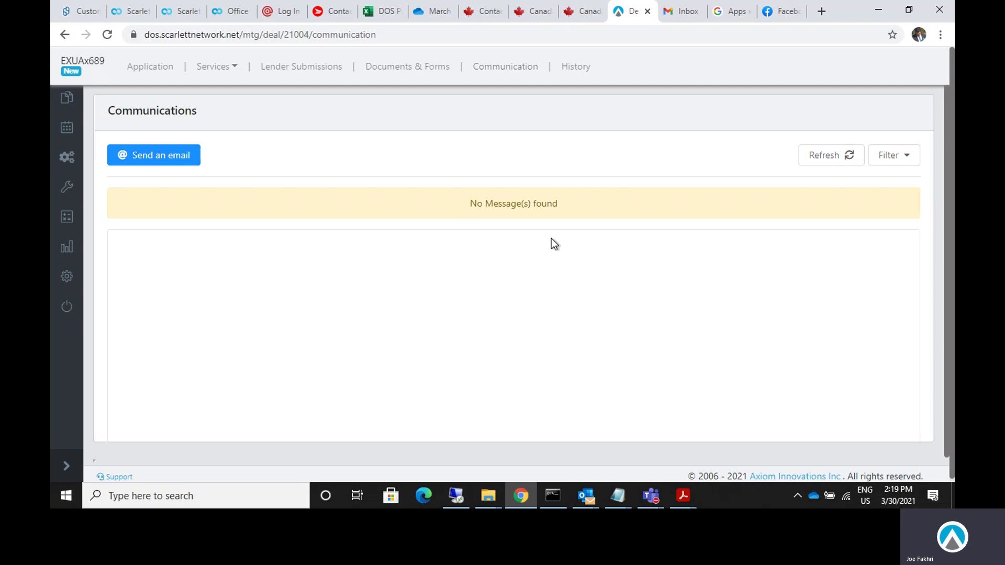
left_click(173, 159)
left_click(469, 96)
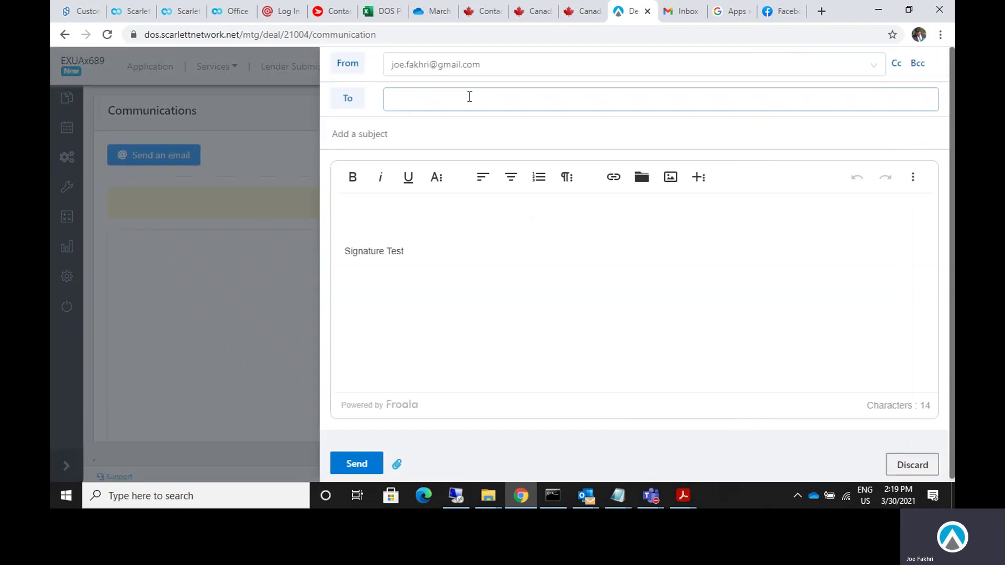
left_click(437, 67)
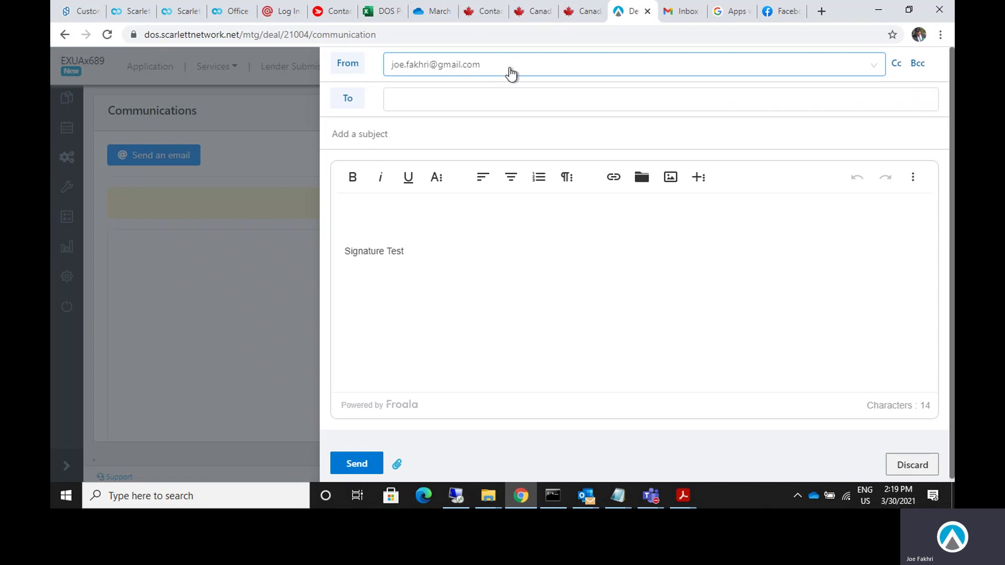
left_click(497, 102)
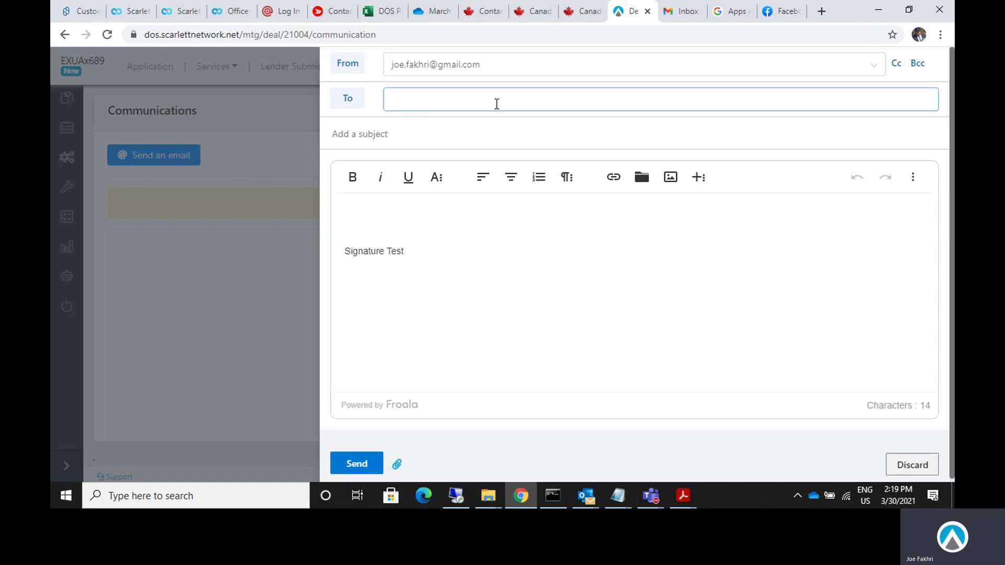
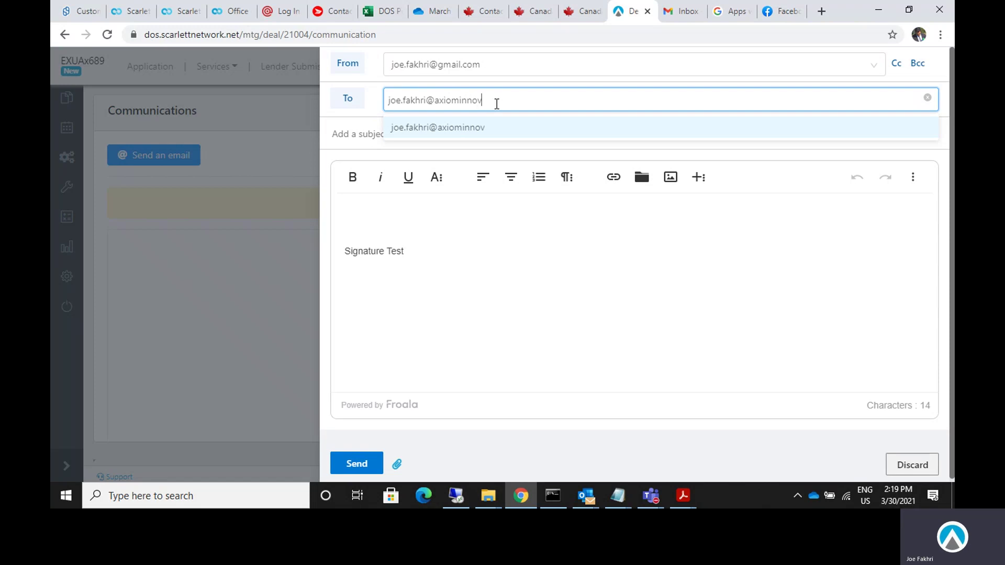
key("Return")
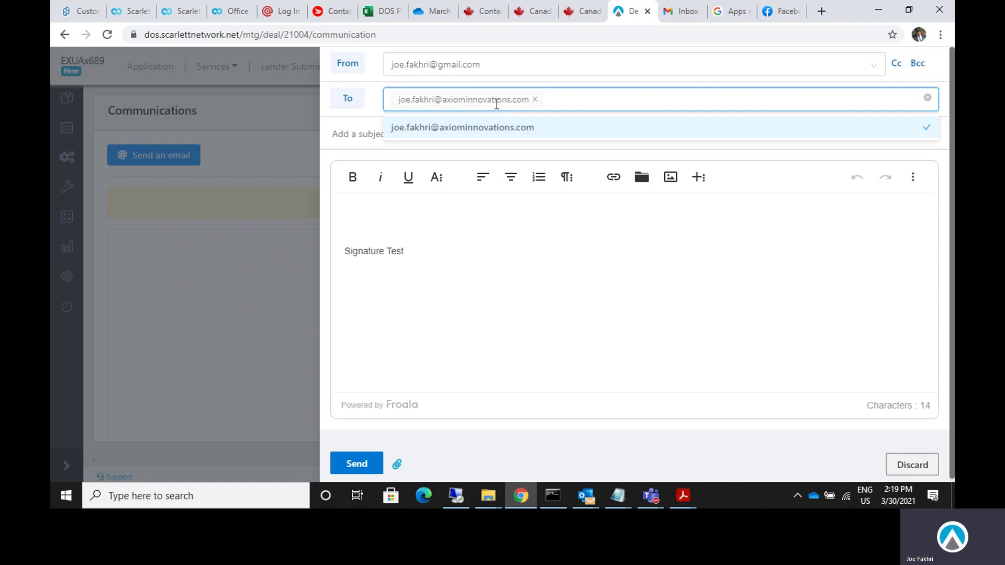
left_click(362, 135)
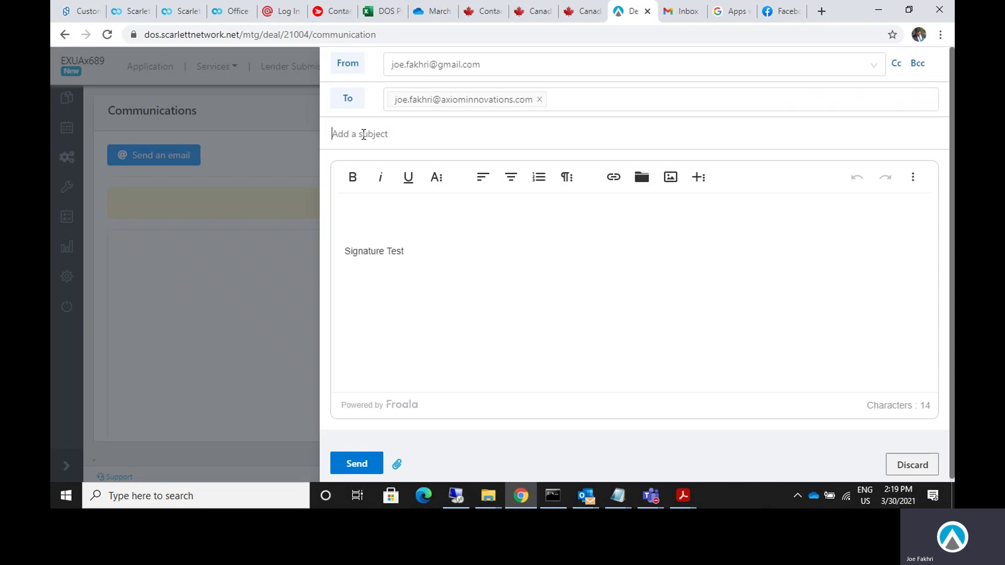
type("Demo for Google Verification P")
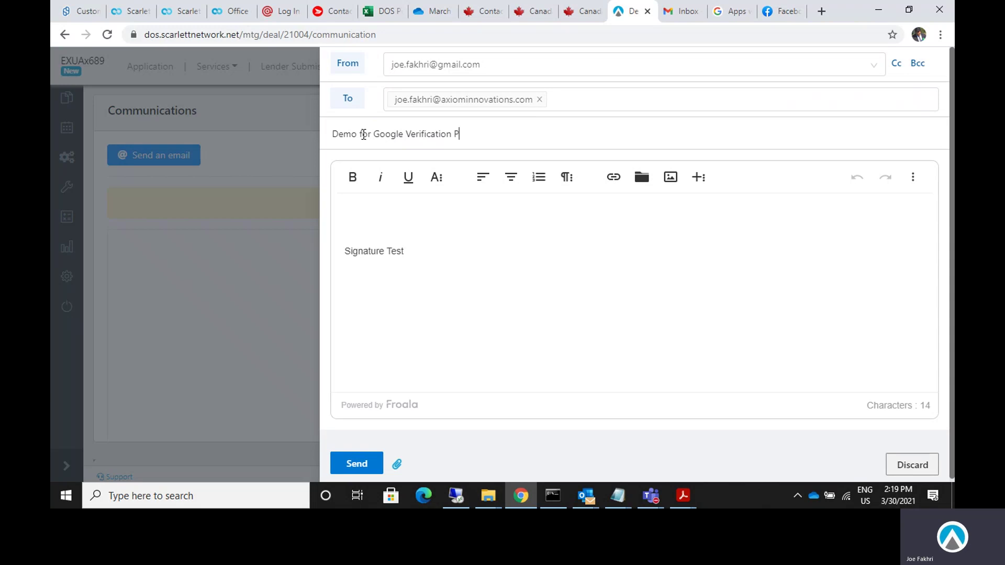
type("rocess")
Replace the placeholder signature with 'Hi Client, This is your broker.' and send the email.
left_click_drag(440, 250, 284, 215)
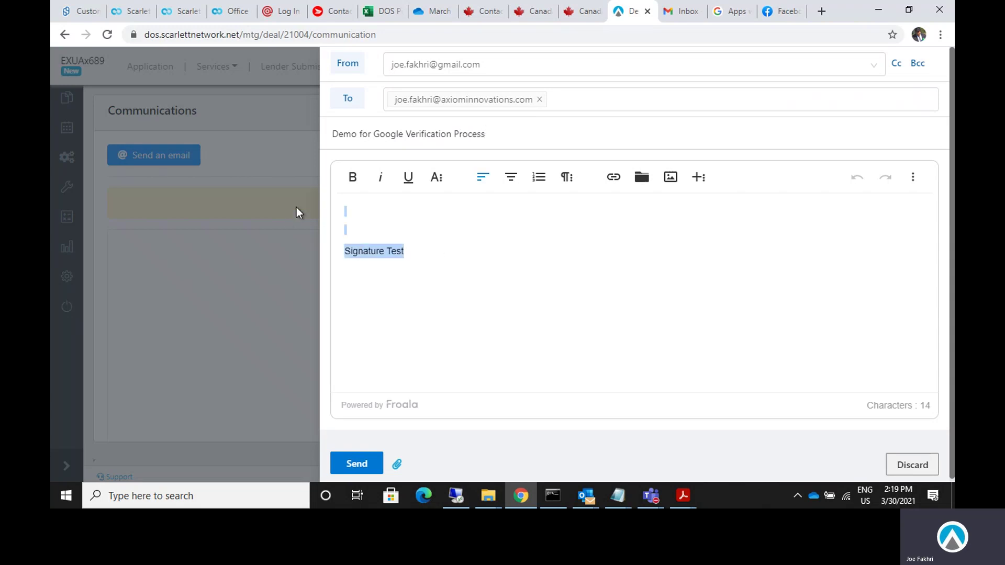
key("BackSpace")
type("Hi")
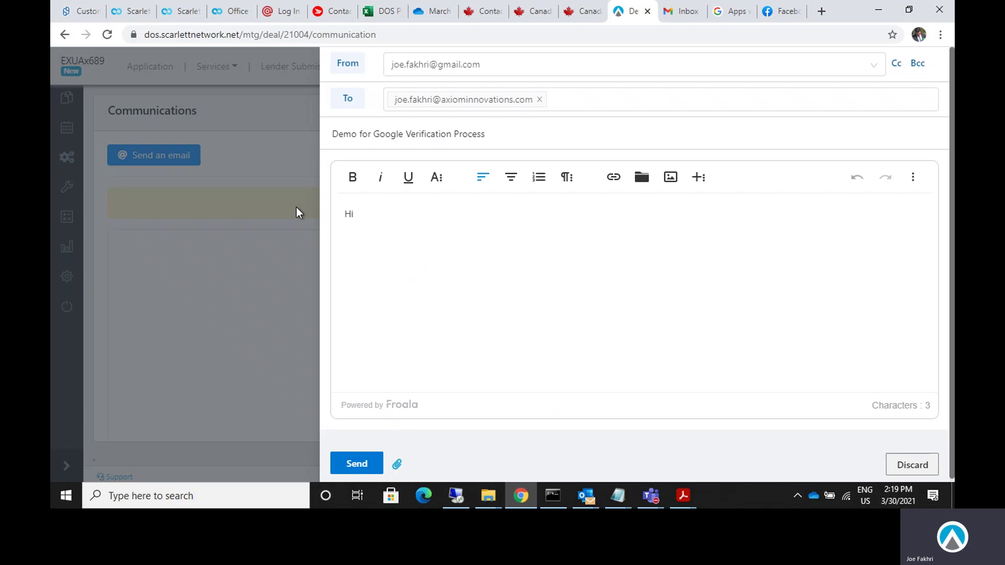
type(" Client")
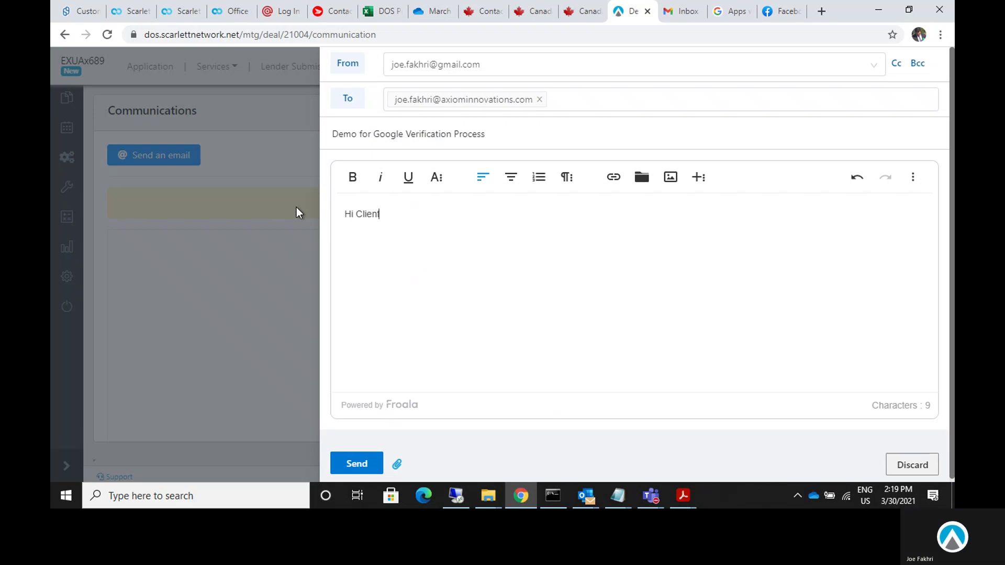
type(",")
key("Return")
type("This is your broker.")
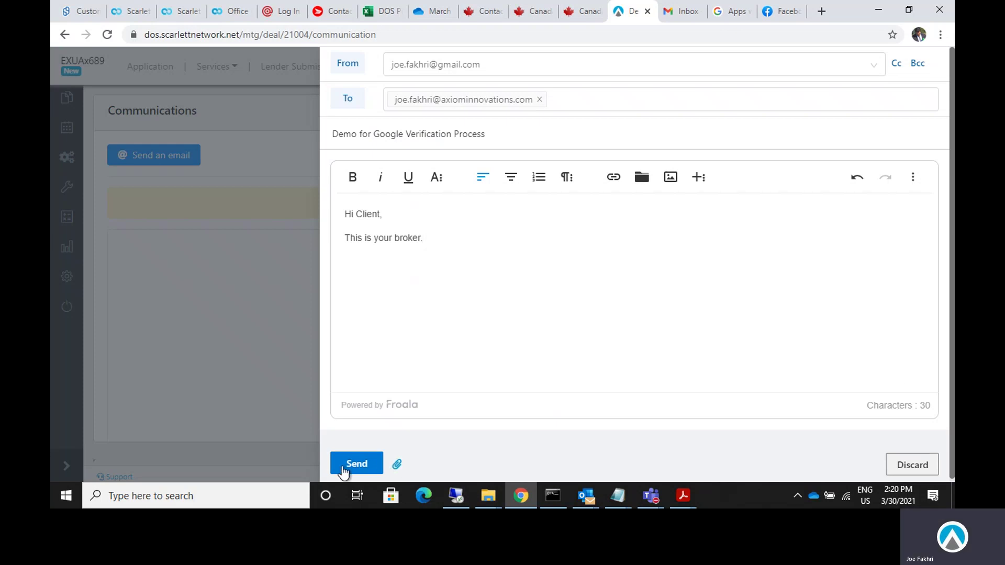
left_click(359, 465)
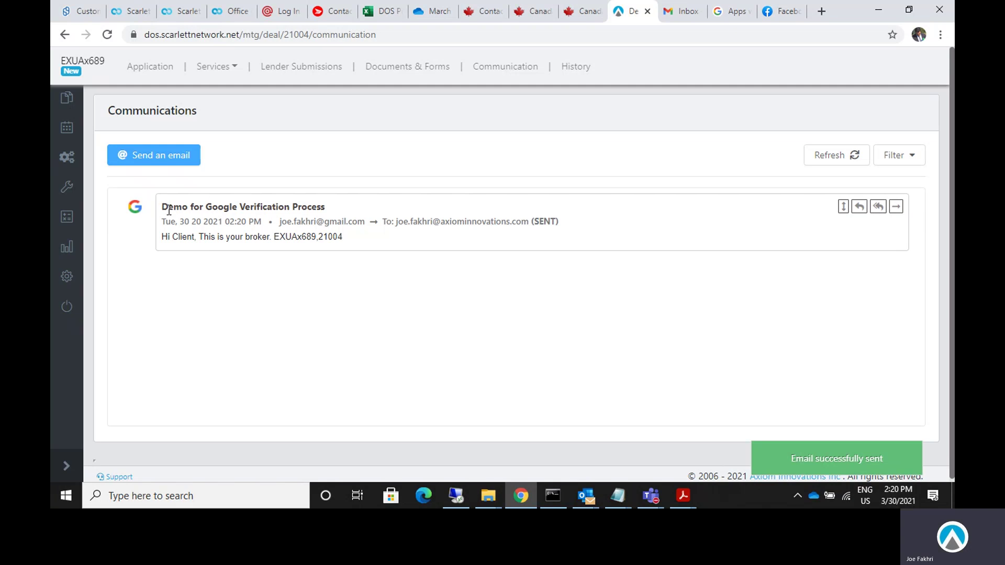
Go back to deal EXUAx689's Communication tab and view the sent 'Demo for Google Verification Process' email in full.
left_click_drag(168, 206, 346, 246)
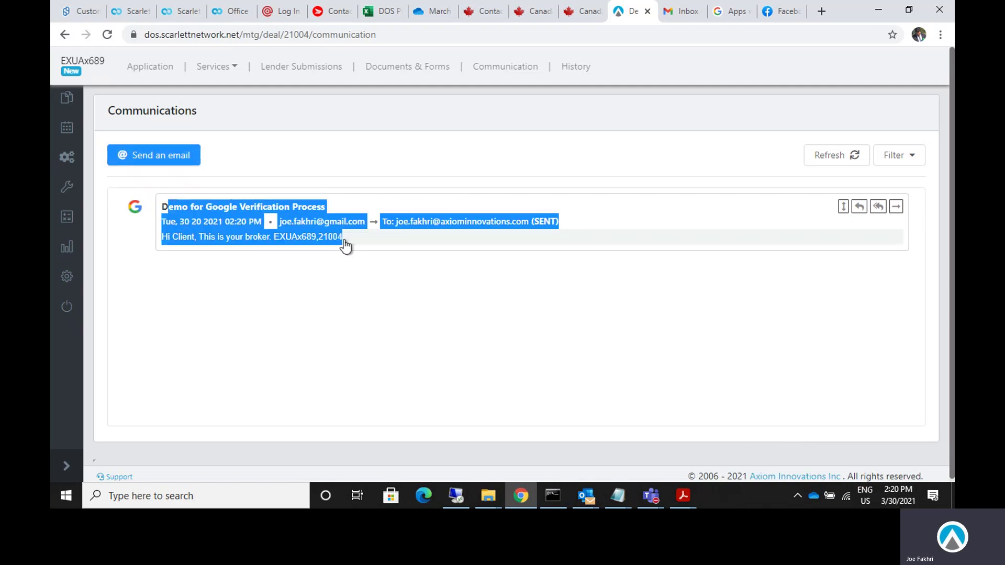
left_click(390, 329)
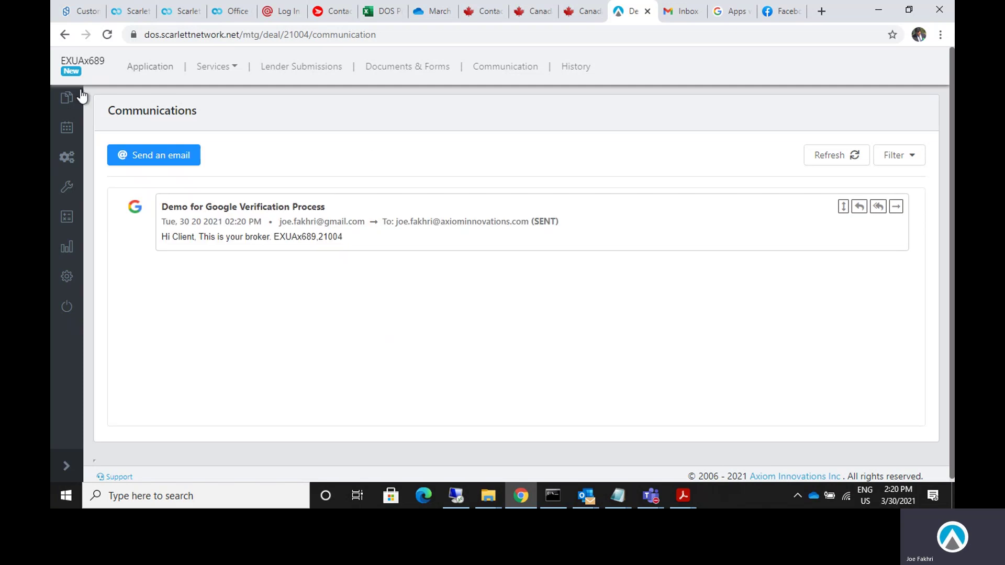
left_click(97, 100)
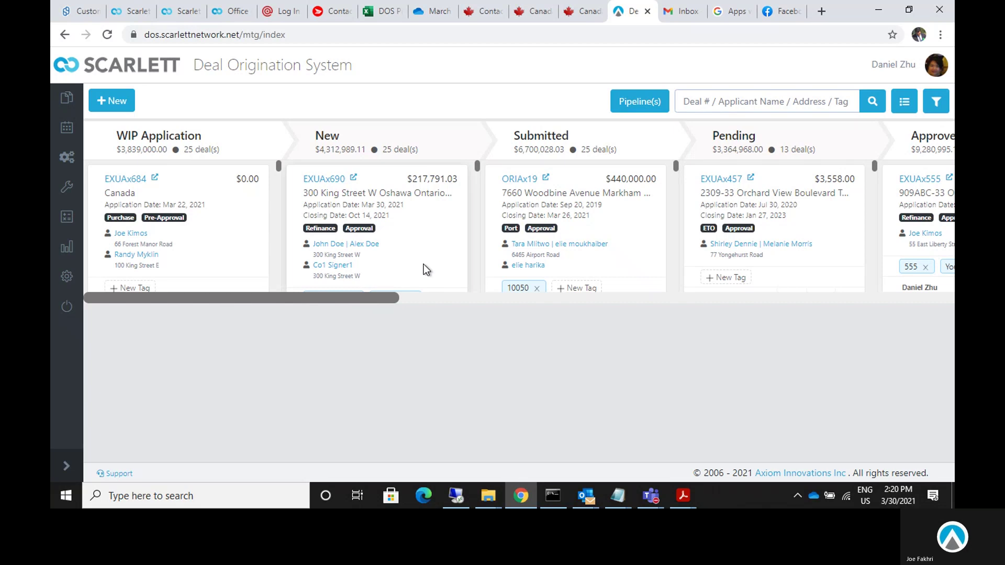
left_click(320, 368)
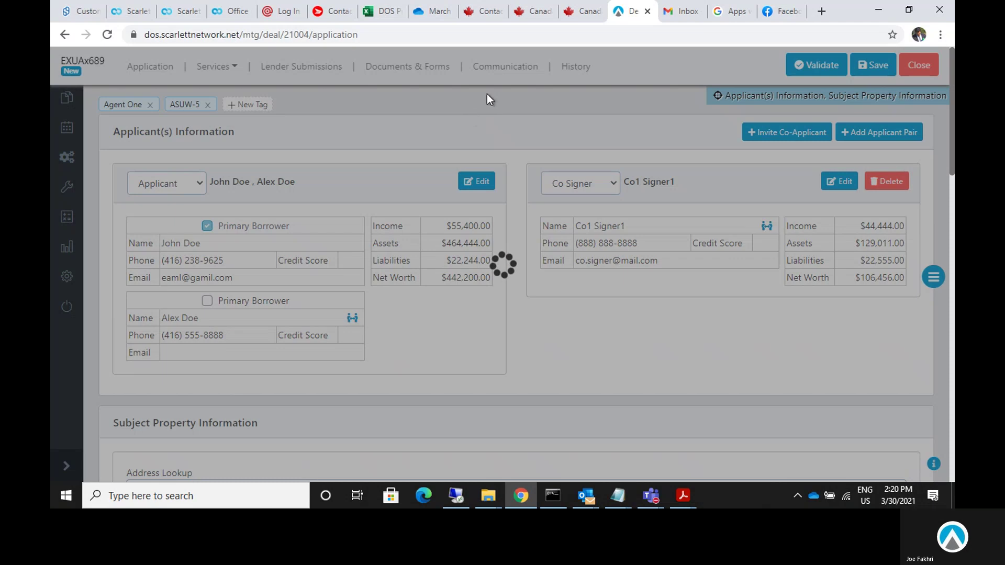
left_click(501, 68)
left_click(503, 71)
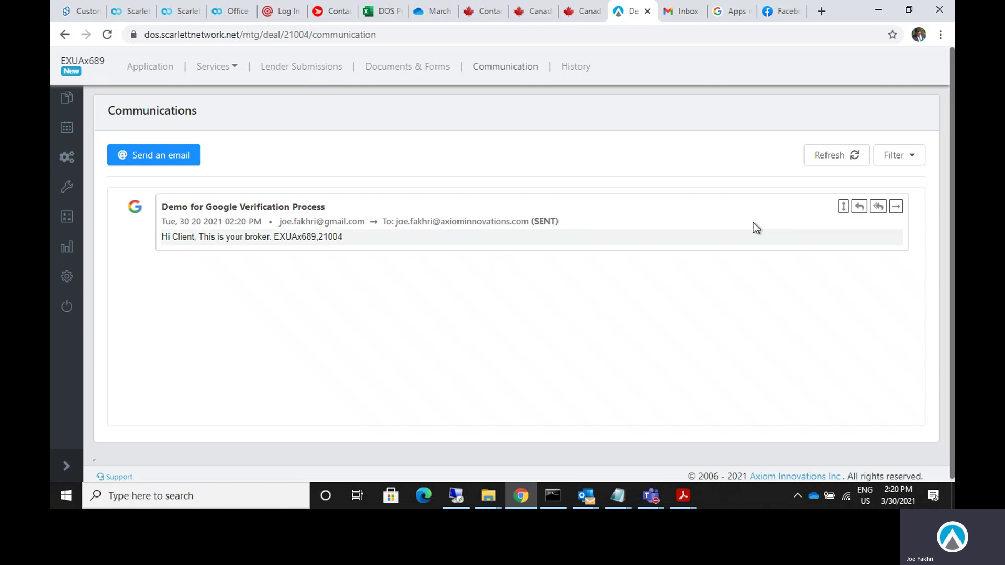
left_click(843, 206)
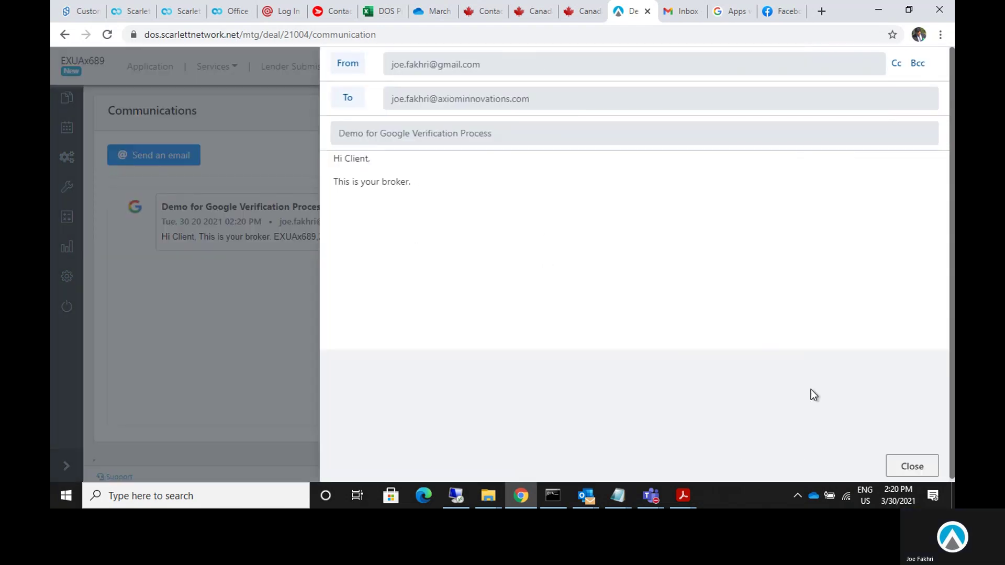
Close the email view and try Reply and Reply All, discarding both drafts.
left_click(898, 466)
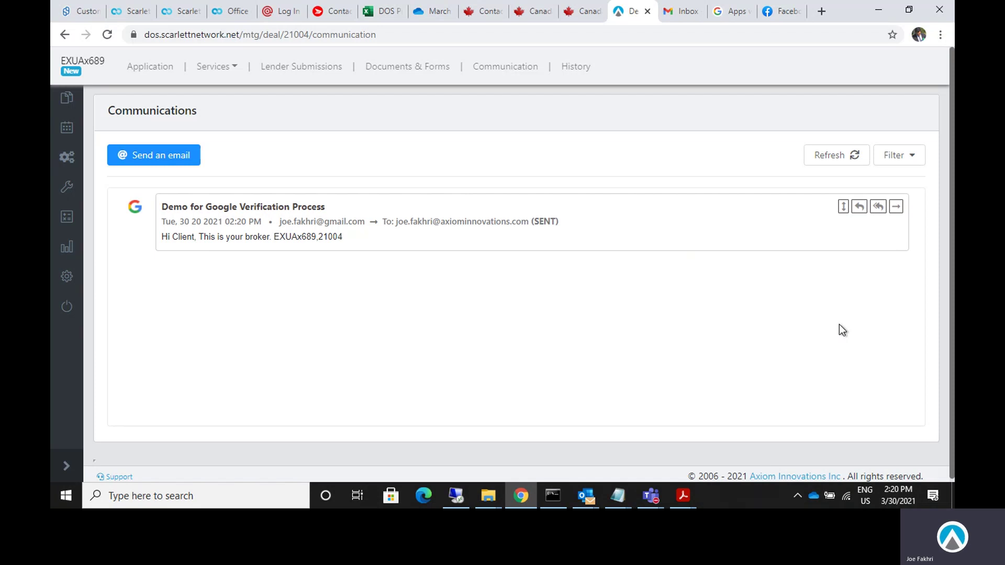
left_click(860, 207)
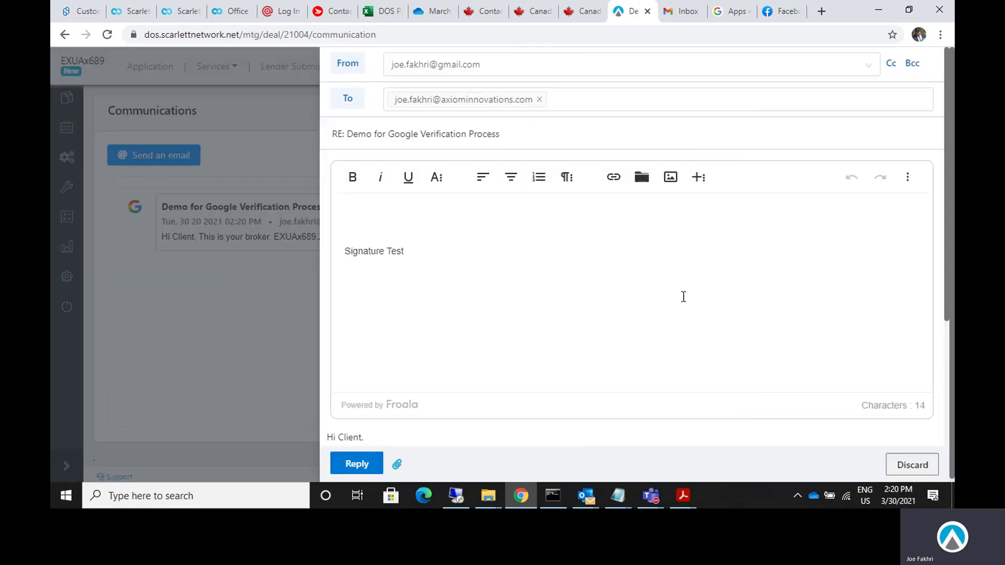
left_click(890, 463)
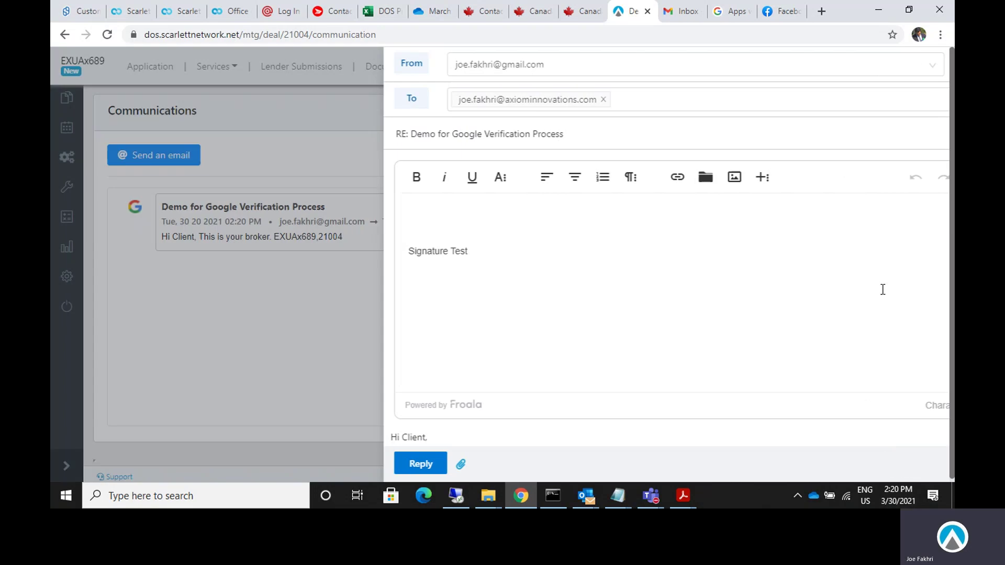
left_click(874, 211)
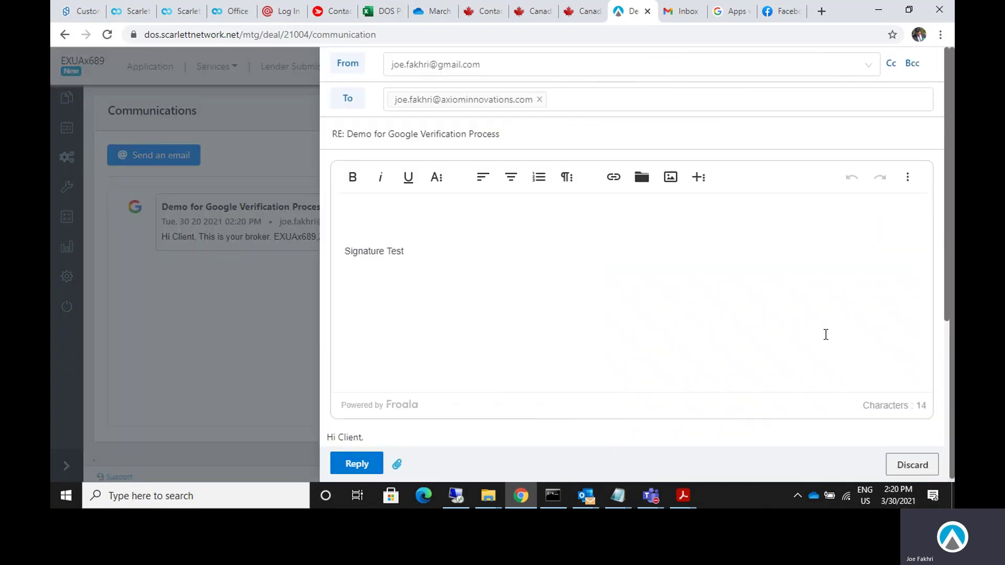
left_click(917, 466)
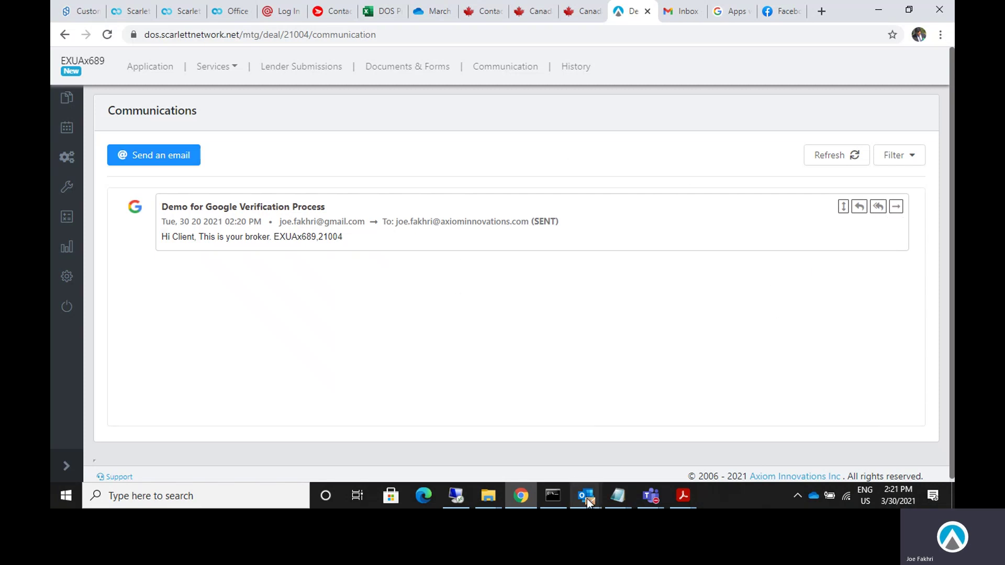
In Outlook, open the received 'Demo for Google Verification Process' email and select 'This is your broker.'.
mouse_move(586, 498)
left_click(300, 441)
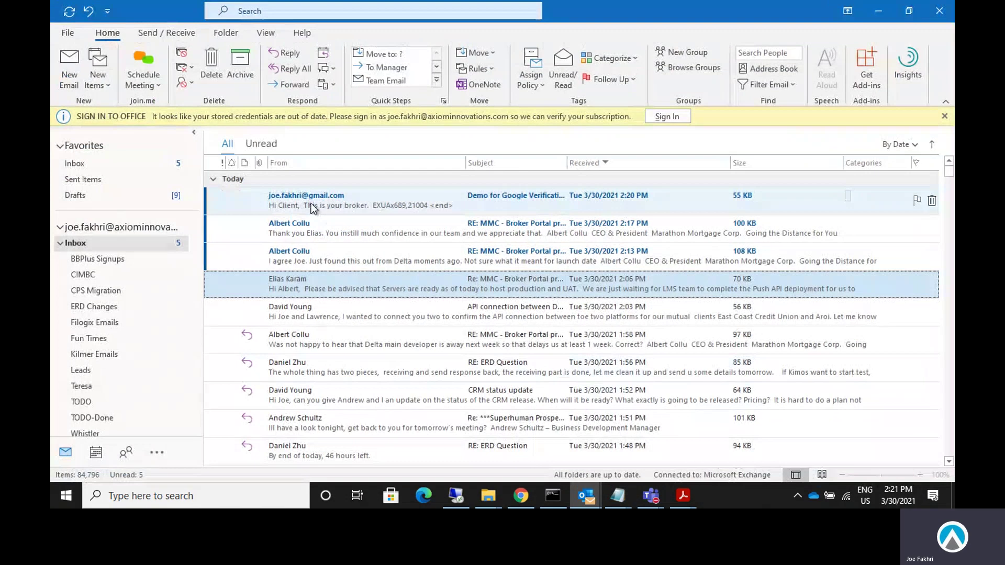
double_click(312, 202)
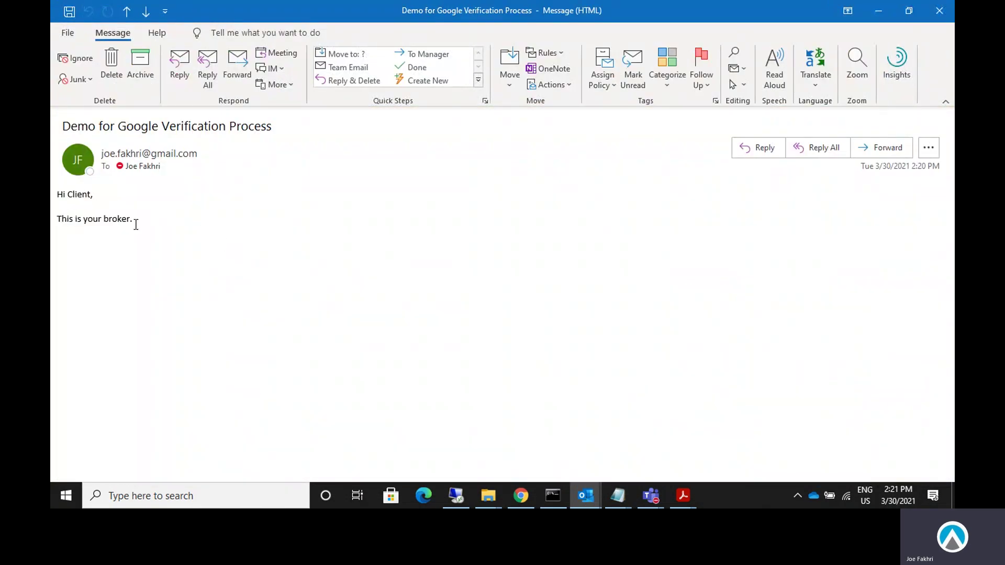
triple_click(185, 228)
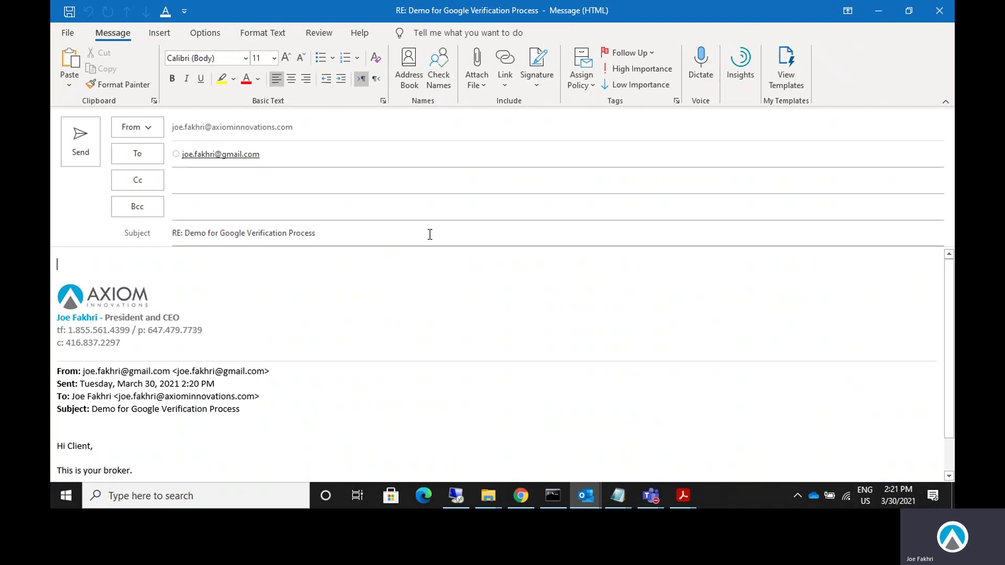
Reply 'Thanks Broker. I got your email. I look forward to more updates. Regards,' and send it.
type("Tanks Brok")
key("BackSpace")
key("BackSpace")
key("BackSpace")
key("BackSpace")
key("BackSpace")
key("BackSpace")
key("BackSpace")
key("BackSpace")
key("BackSpace")
type("hanks Br")
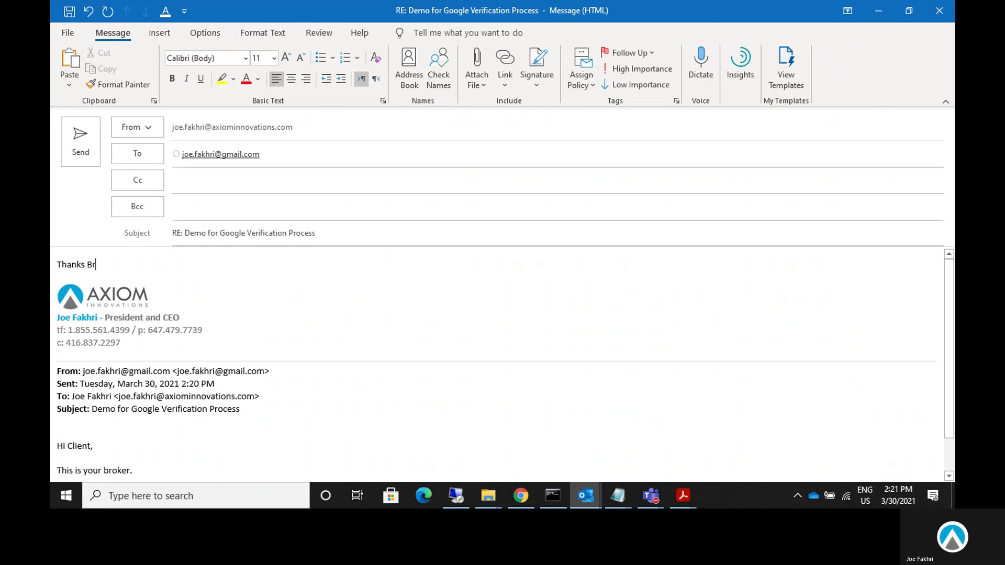
type("oker. I got your email.")
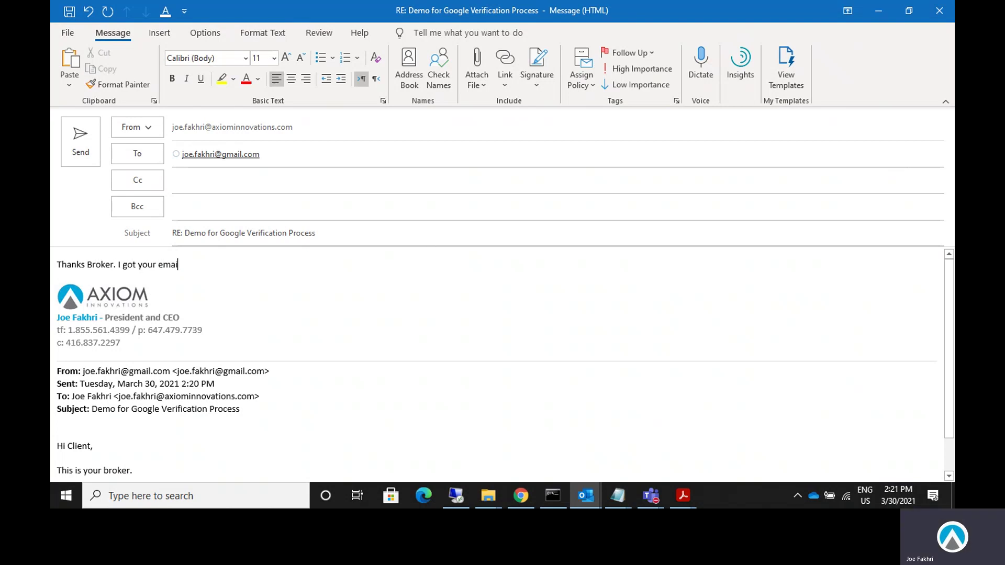
key("Return")
type("I look")
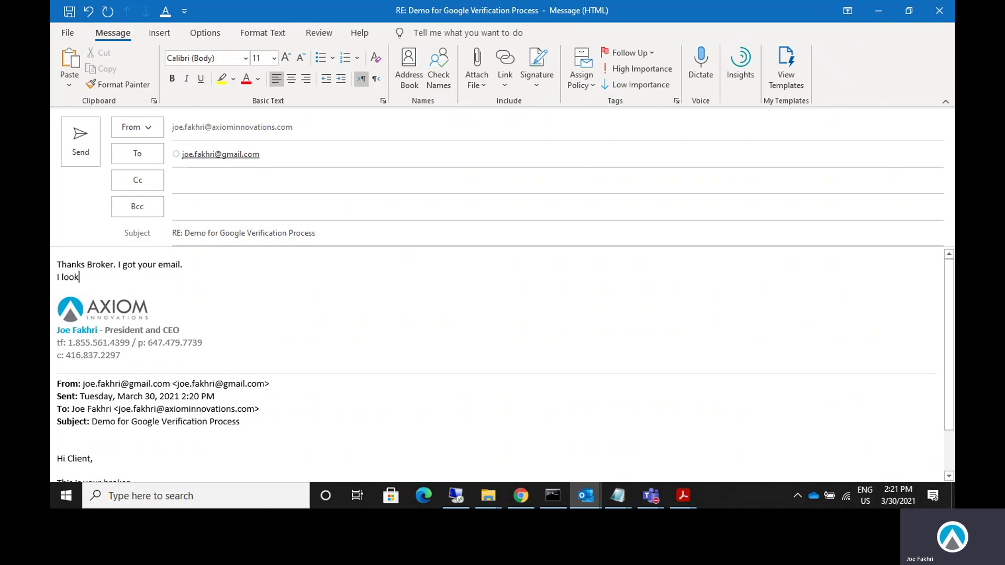
type(" forward to more updates.")
key("Return")
key("Return")
type("Regards,")
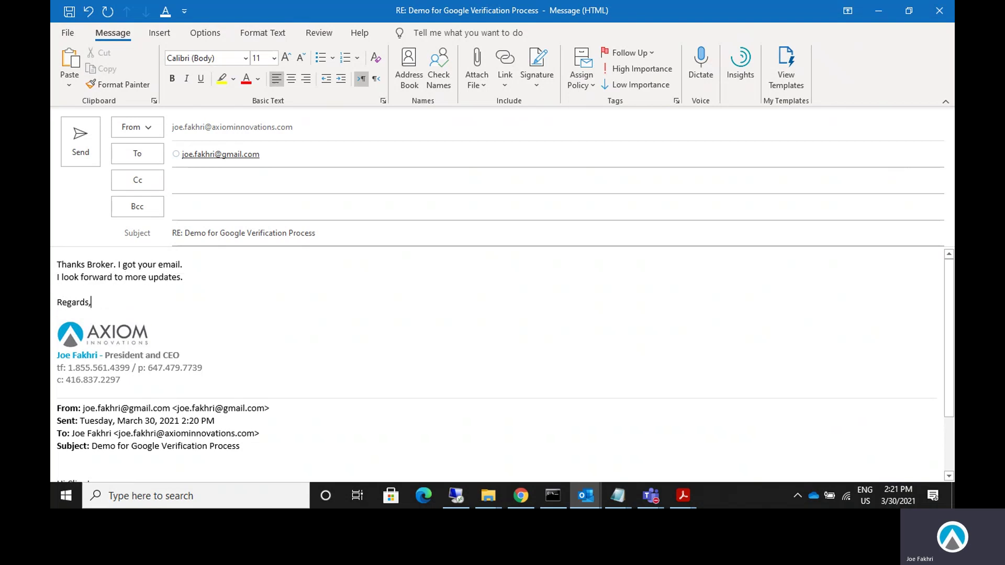
key("Delete")
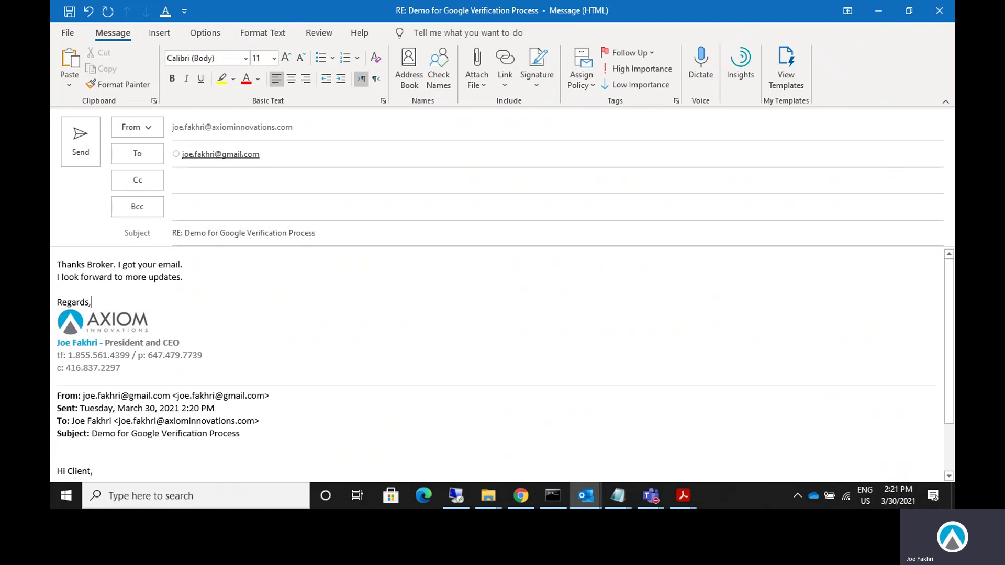
left_click(80, 140)
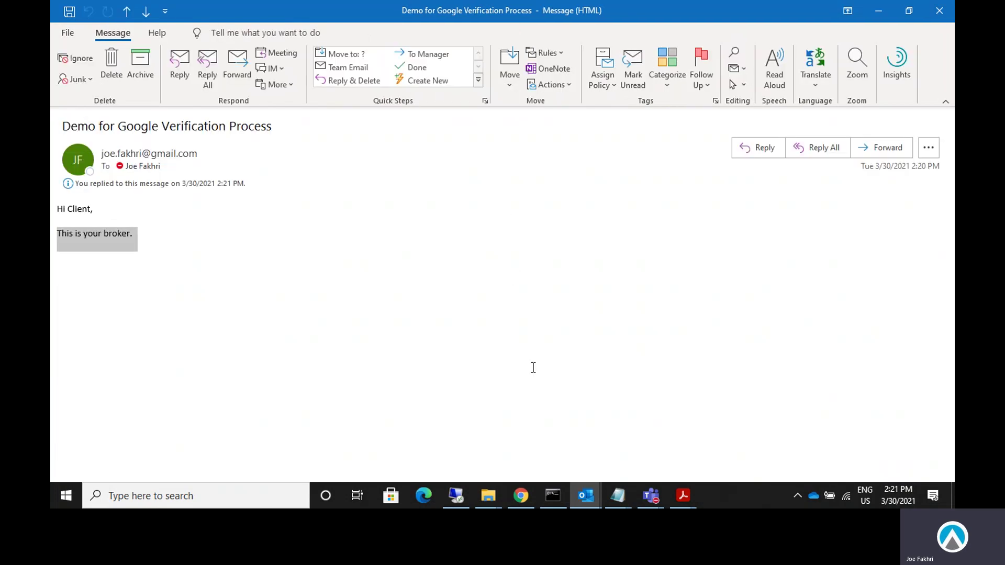
Reload deal EXUAx689's Communications page in Chrome so the received reply shows.
left_click(521, 496)
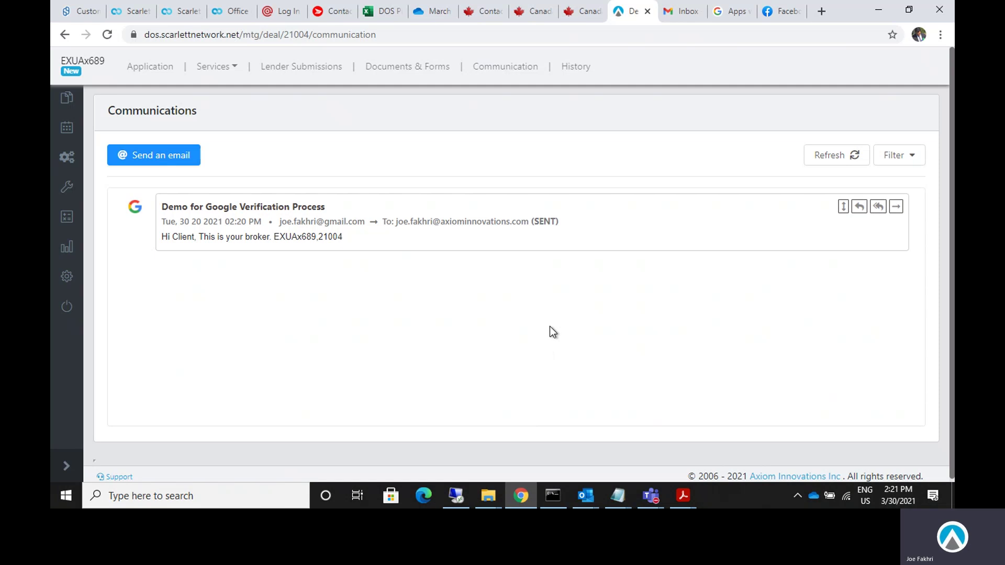
left_click(427, 35)
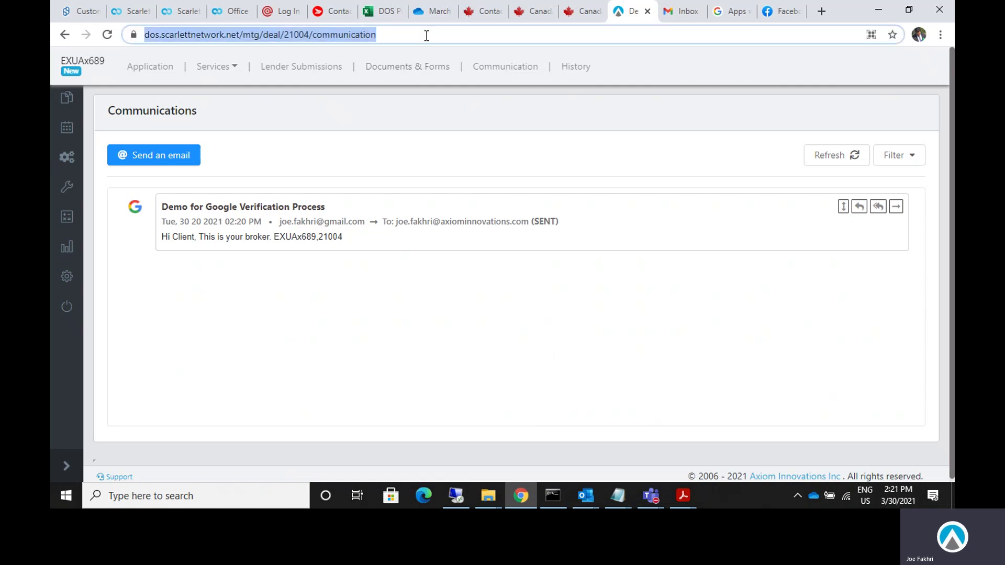
key("Return")
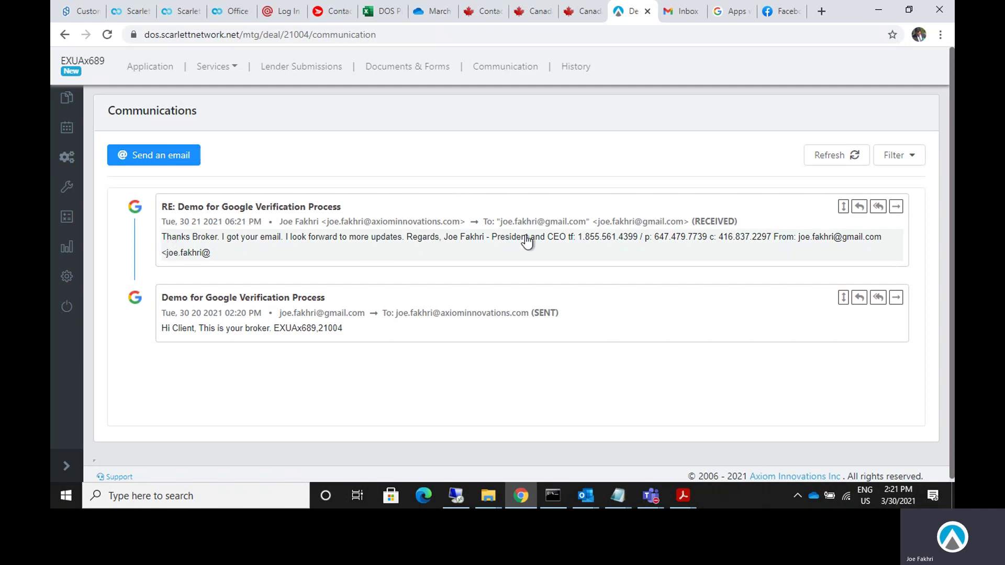
Refresh Gmail, check the 'Demo for Google Verification Process' thread, then return to the deal's Communications.
left_click(679, 16)
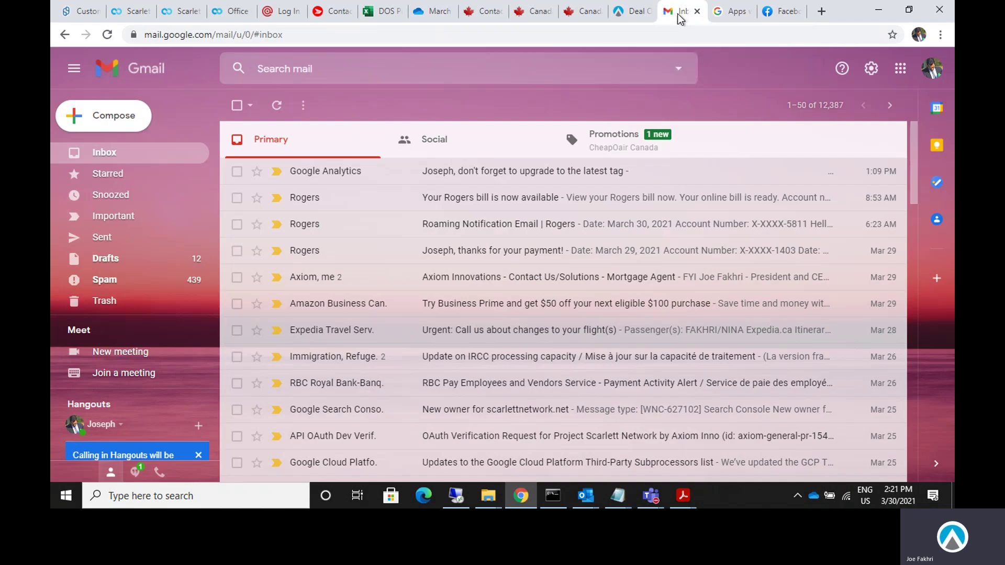
left_click(102, 152)
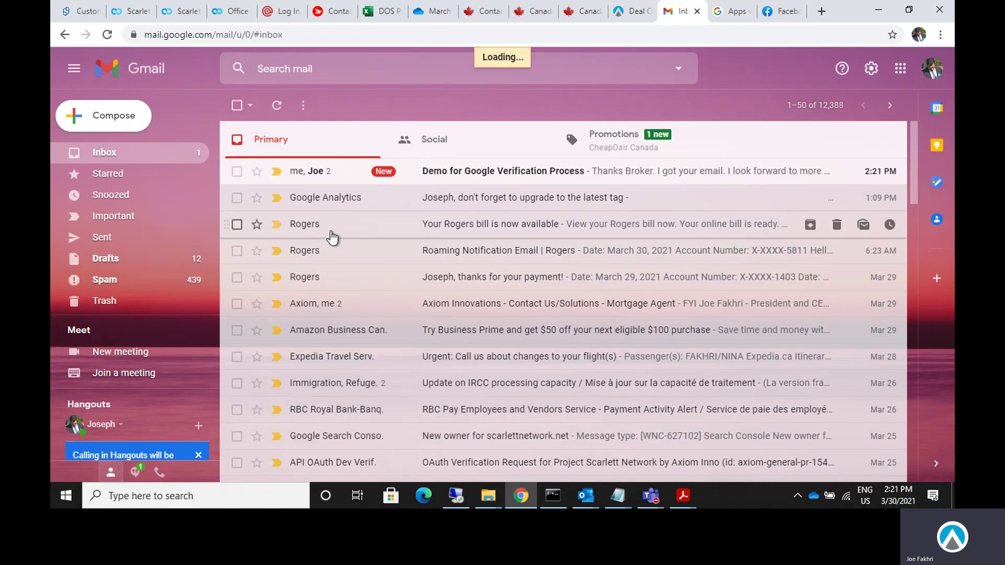
left_click(480, 176)
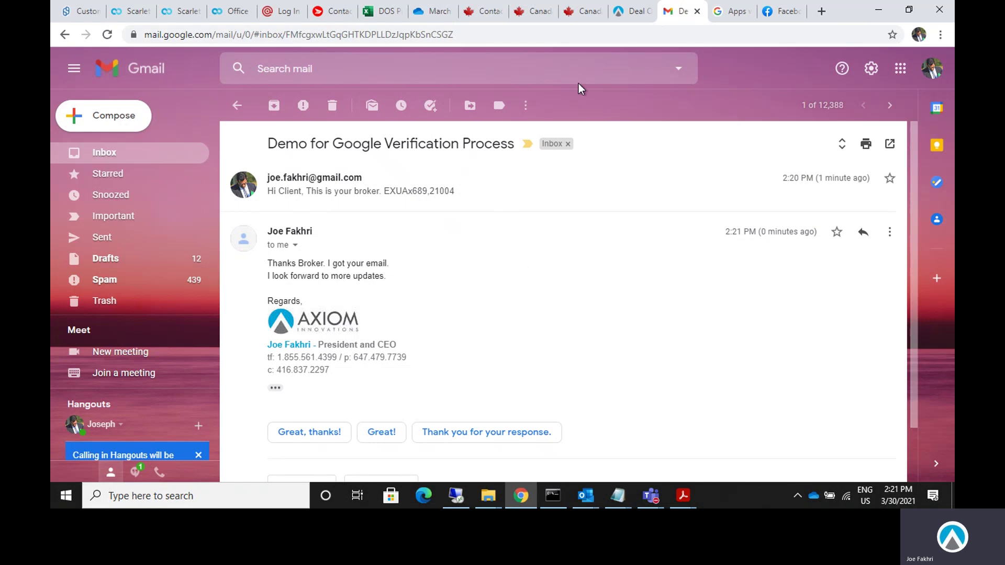
left_click(631, 11)
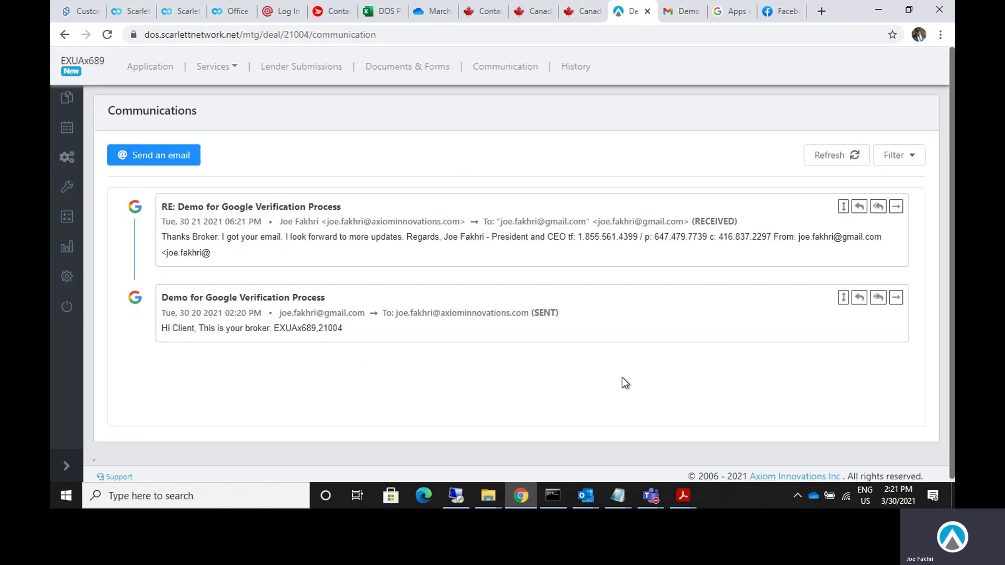
left_click(66, 98)
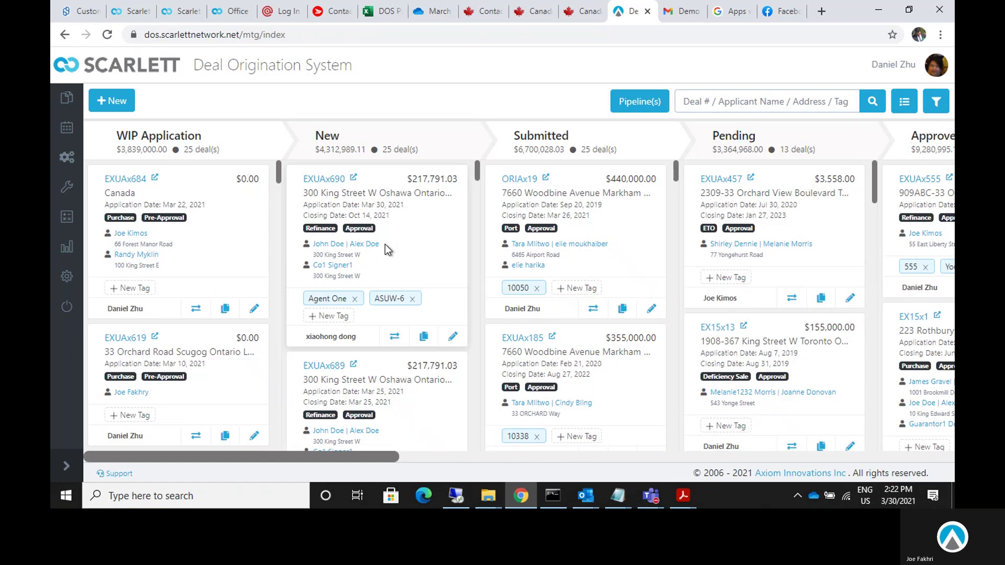
scroll(385, 244, "down", 3)
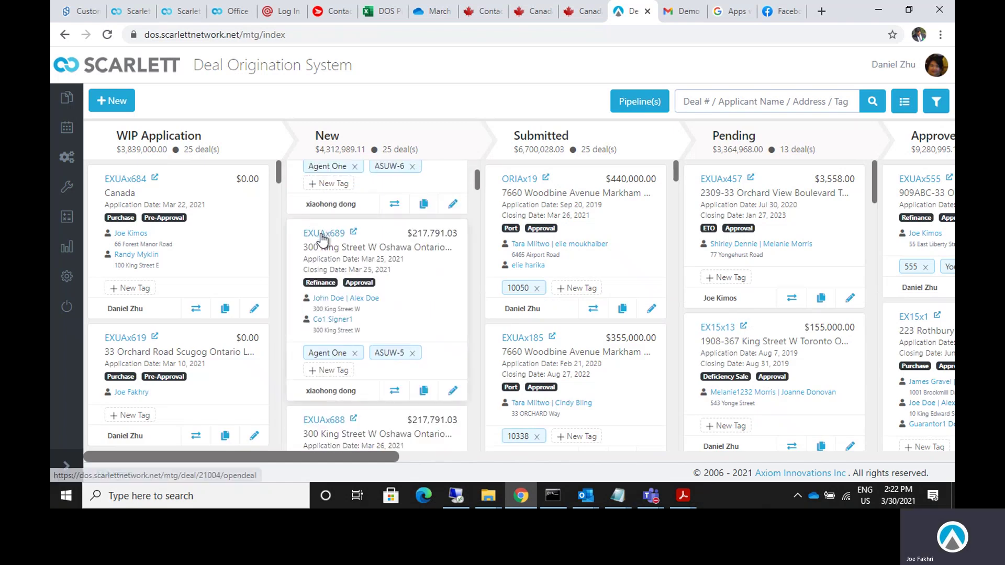
left_click(322, 234)
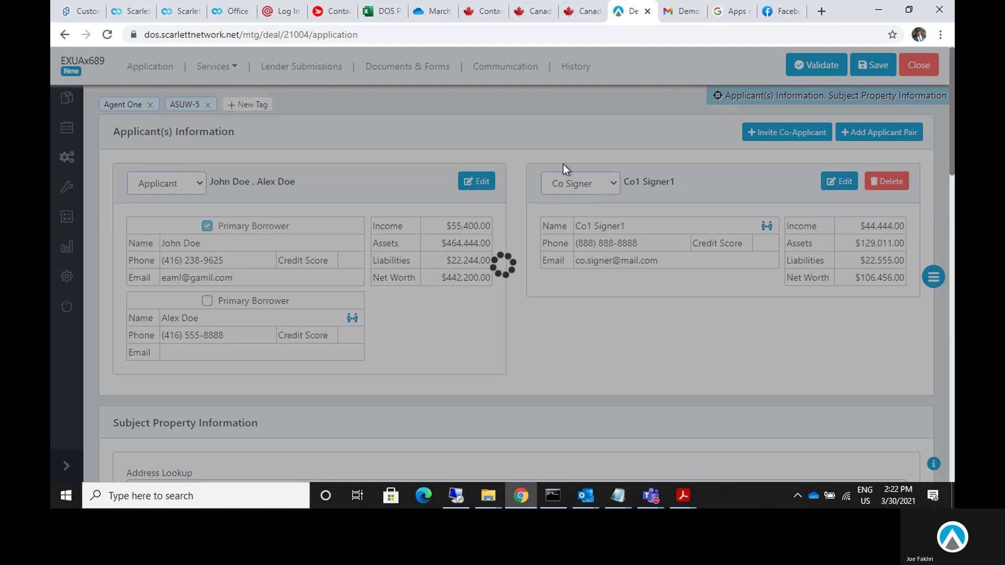
left_click(508, 66)
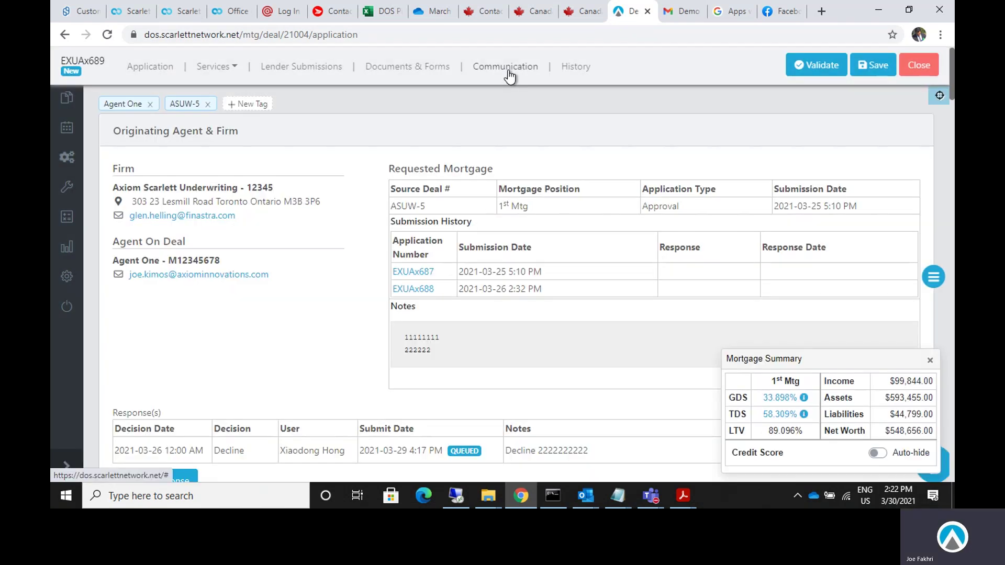
left_click(508, 67)
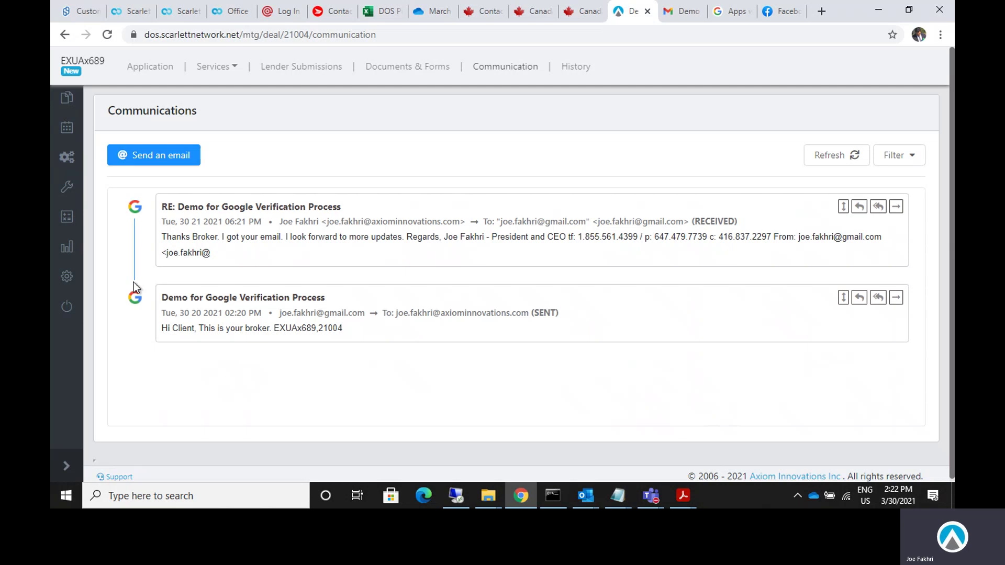
Open the Synch Settings for the default Gmail account under User Email Settings.
mouse_move(71, 276)
left_click(199, 326)
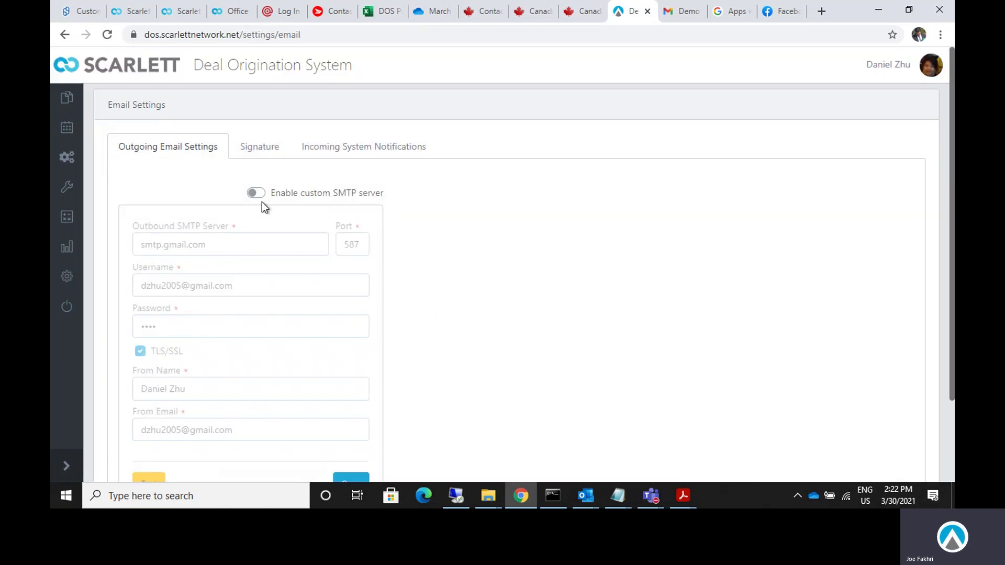
mouse_move(67, 276)
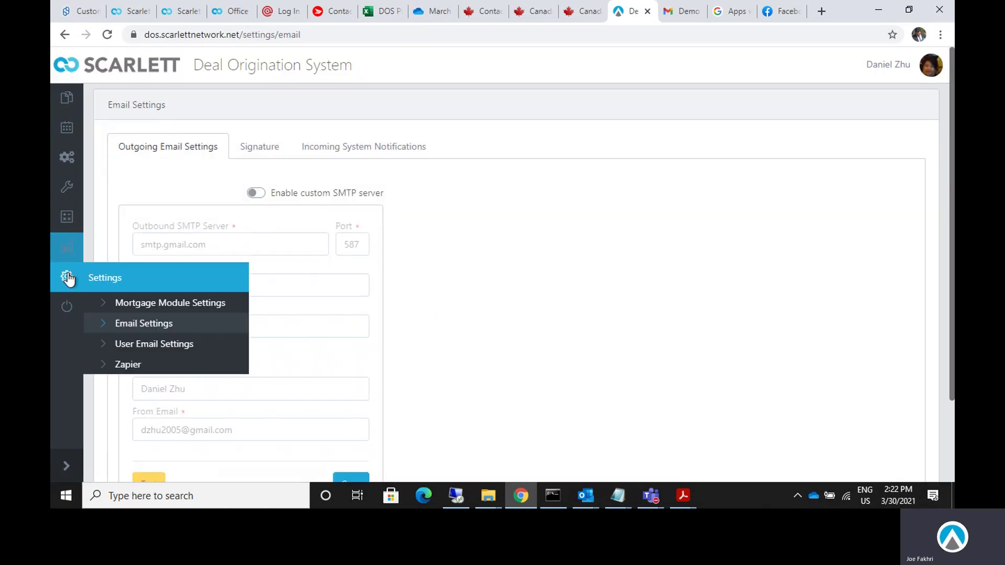
left_click(148, 346)
scroll(457, 273, "down", 1)
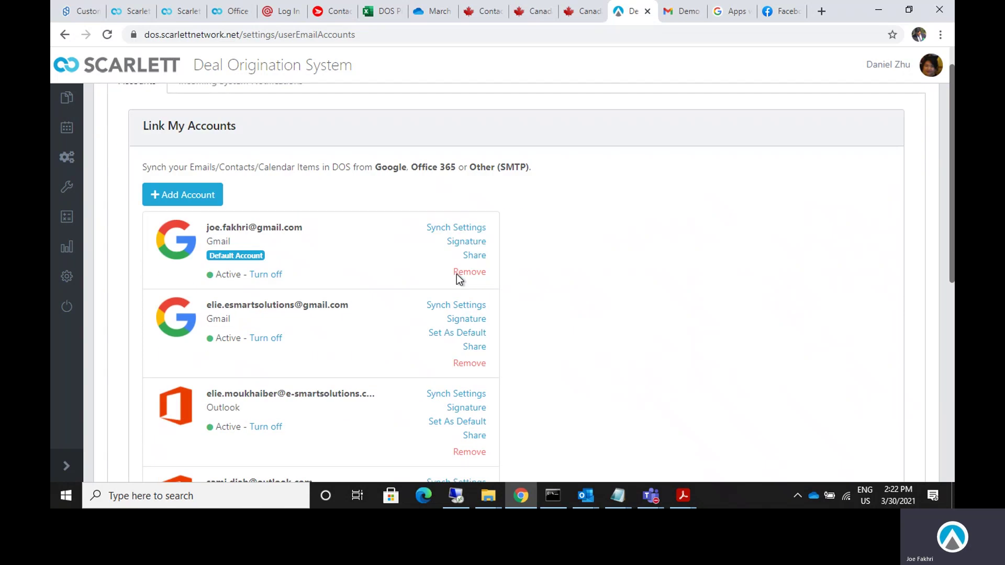
left_click(449, 227)
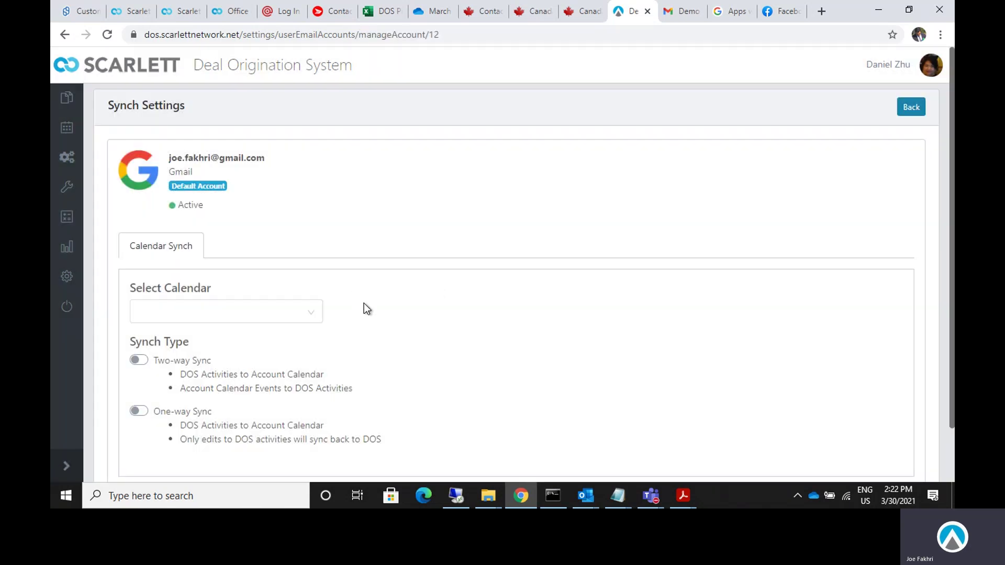
scroll(364, 308, "down", 1)
Choose the personal calendar, set sync to One-way Sync with Two-way off, and save.
left_click(197, 256)
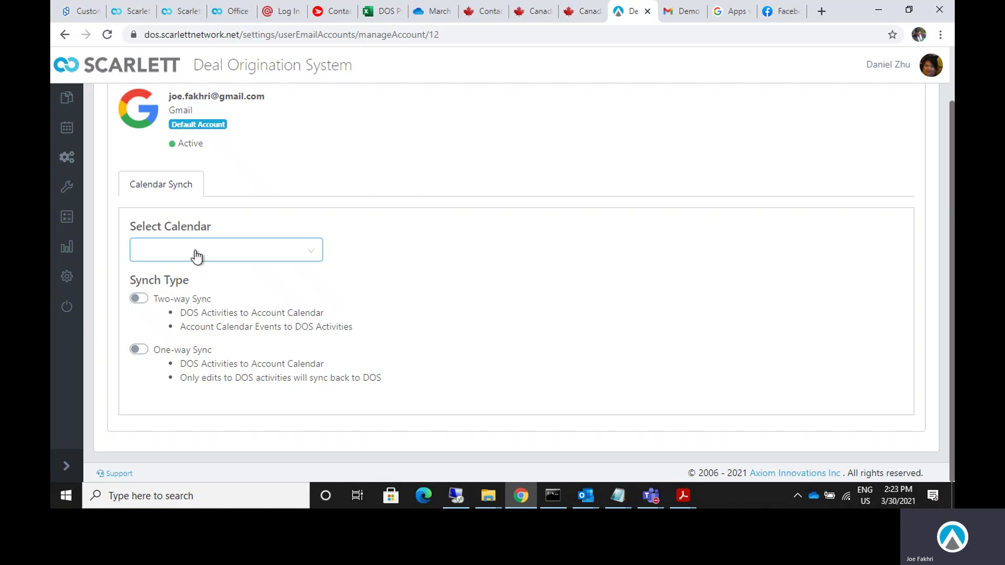
left_click(197, 257)
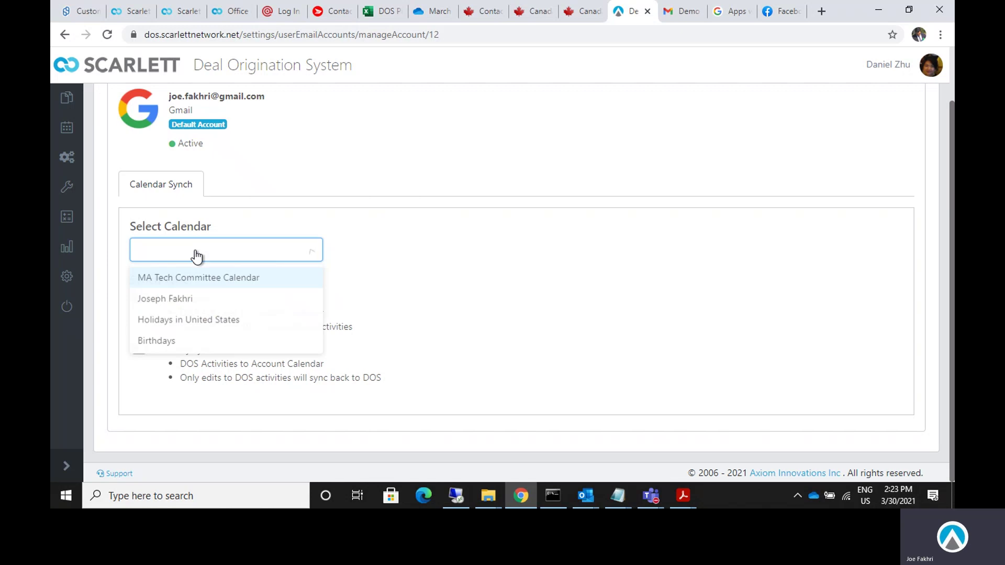
left_click(189, 301)
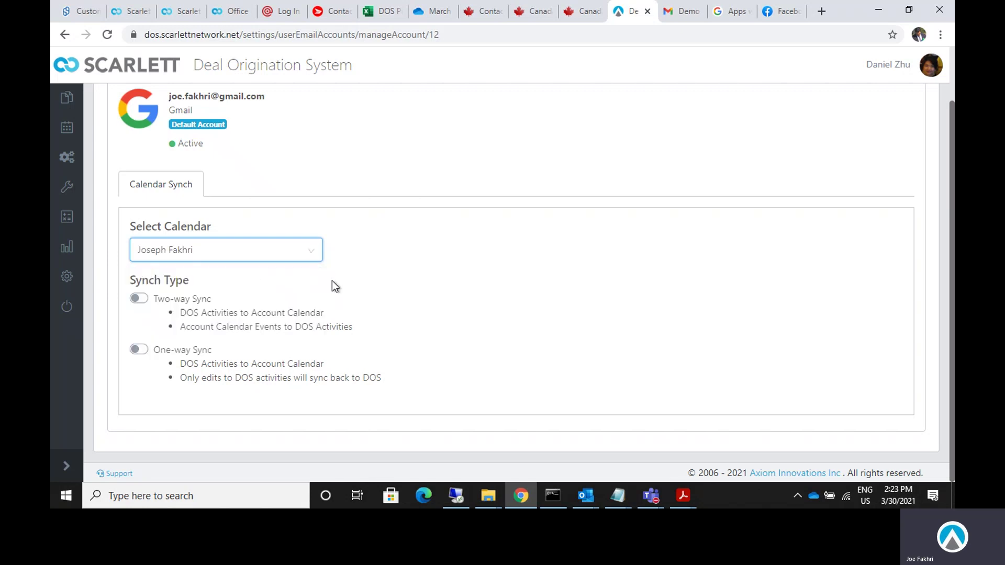
left_click(141, 299)
left_click(142, 349)
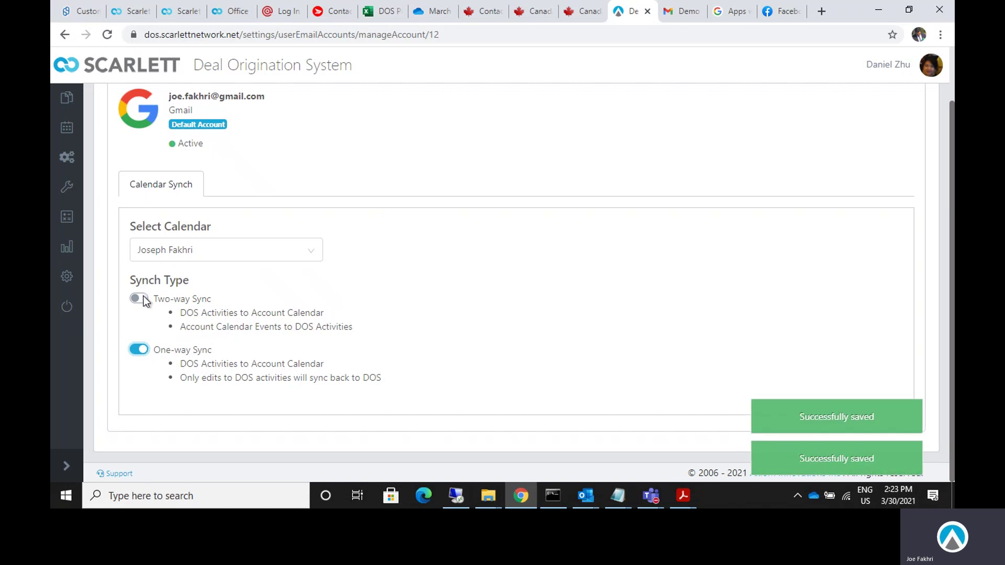
left_click(145, 301)
left_click(143, 350)
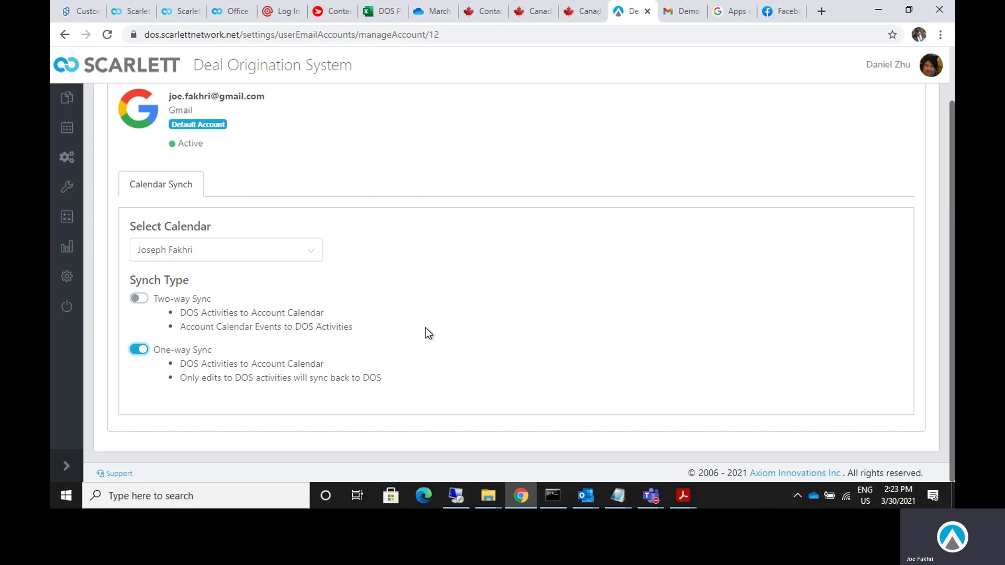
left_click(425, 328)
scroll(384, 331, "up", 1)
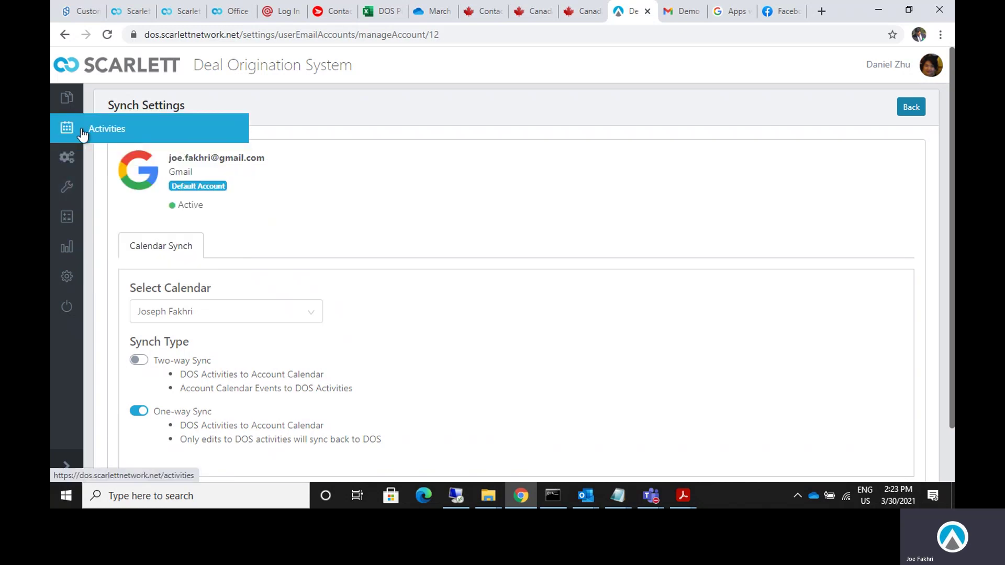
Start a new activity 'Google Verification Demo - Calendar Synch' on March 30, 4:00–4:30 PM.
left_click(65, 138)
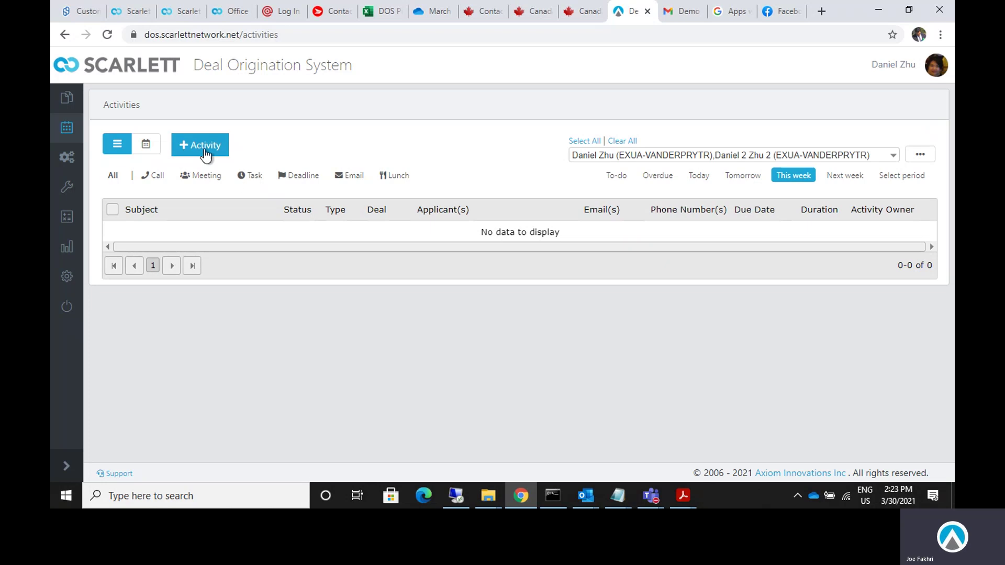
left_click(204, 149)
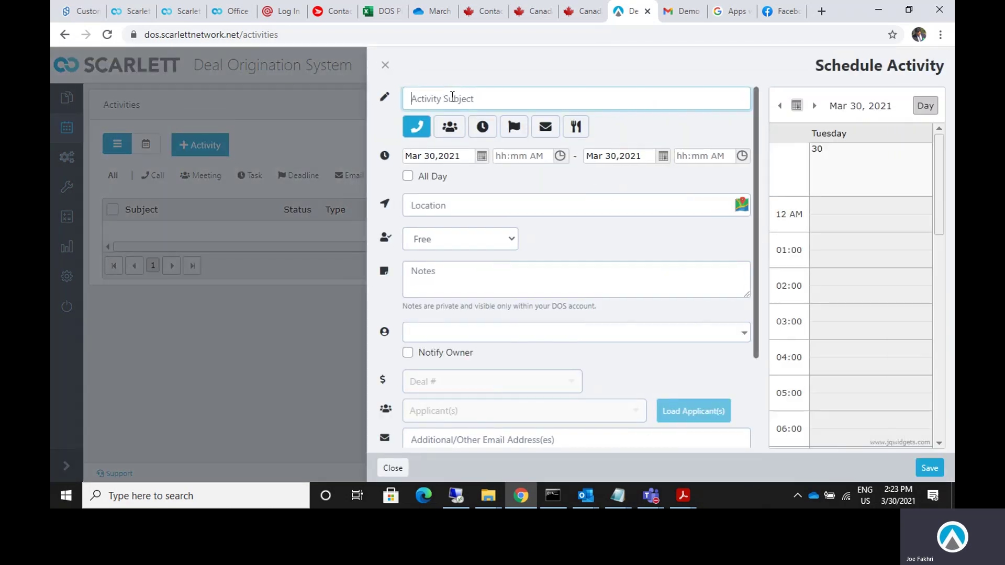
type("Google ")
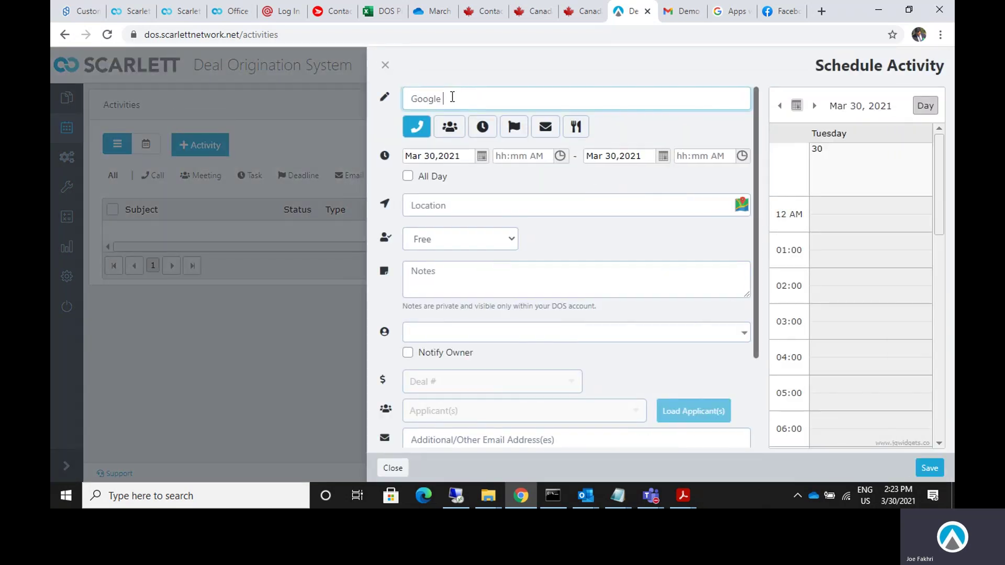
type("Verification Dem")
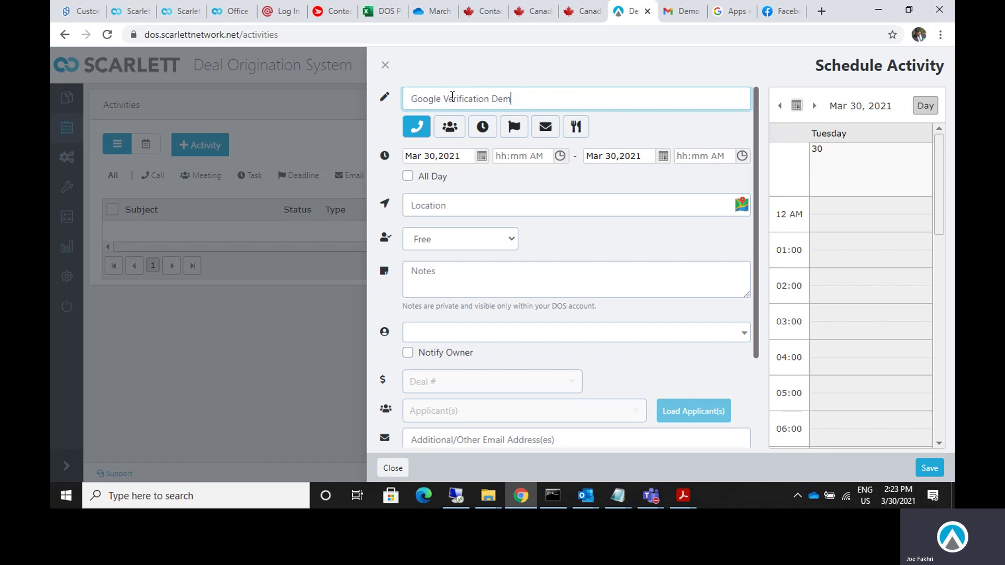
type("poo - Calendar Synch")
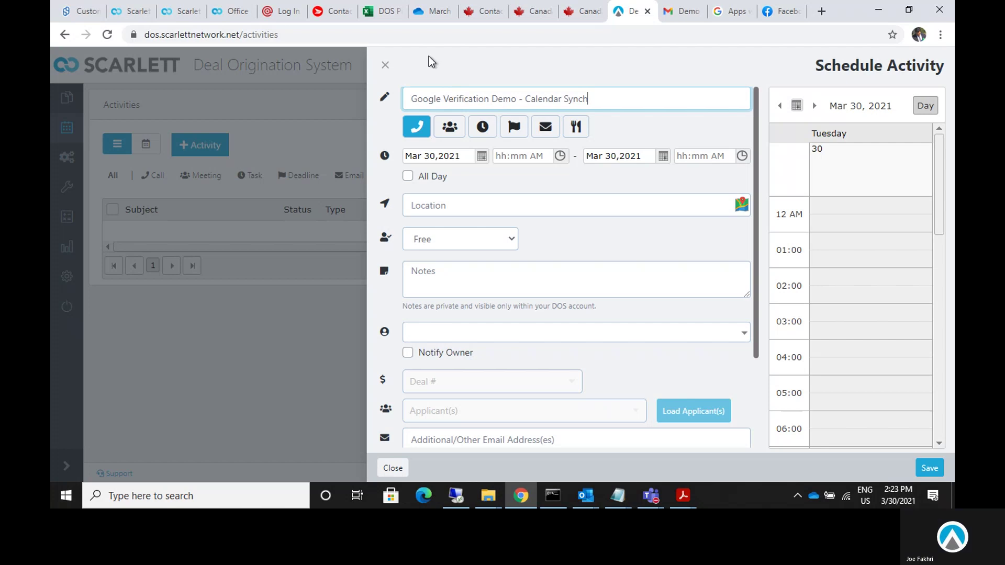
left_click(483, 157)
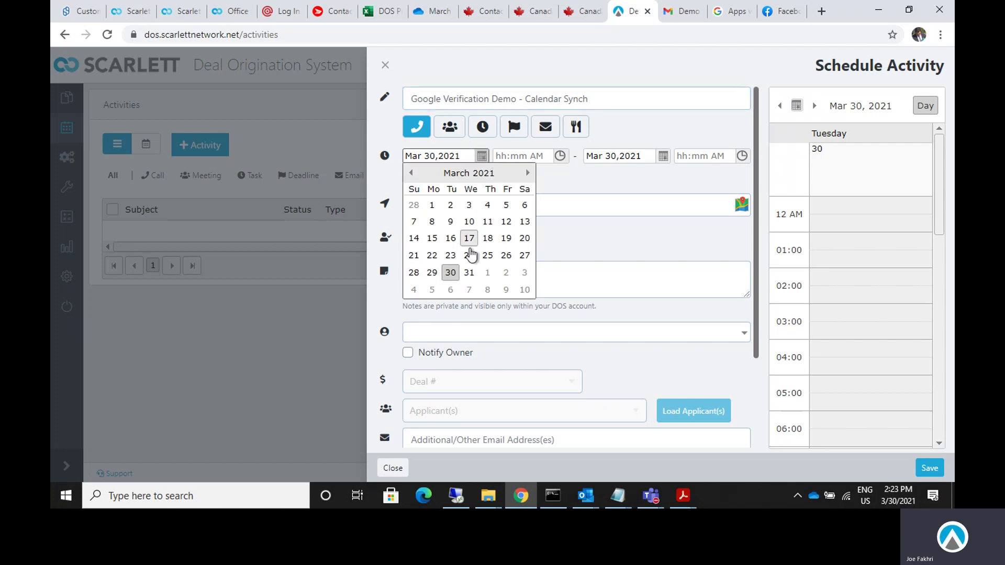
left_click(450, 272)
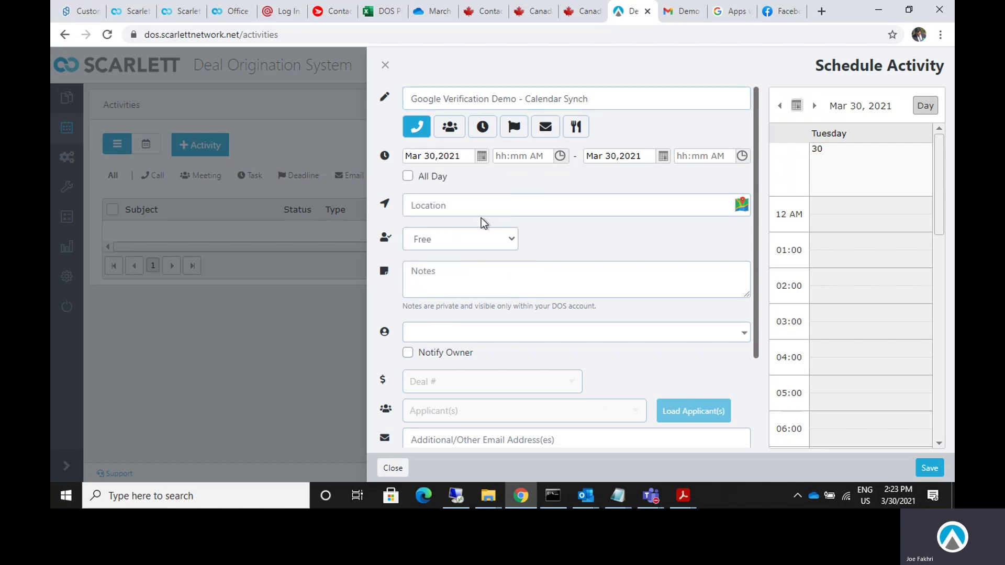
left_click(560, 157)
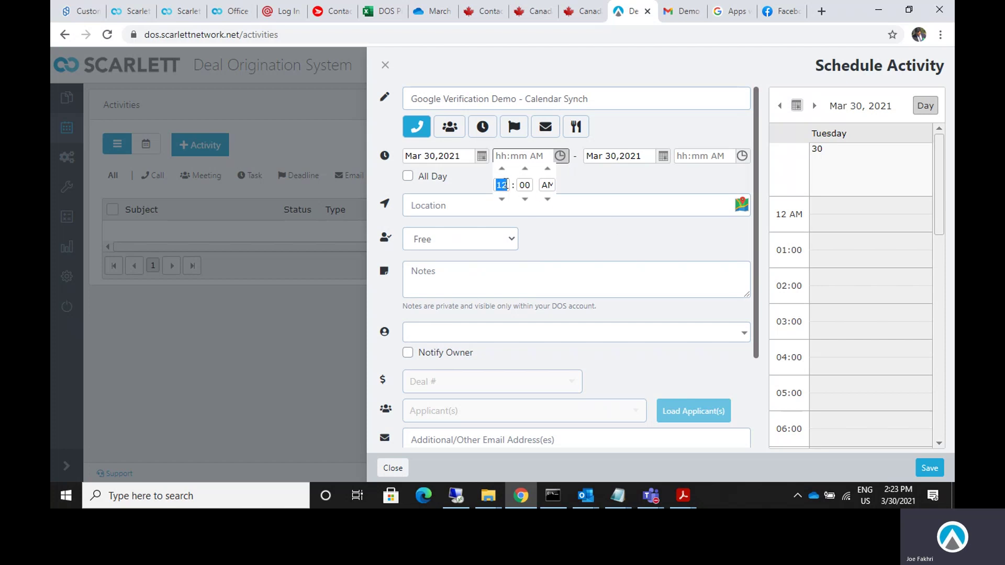
type("4")
left_click(547, 199)
left_click(586, 176)
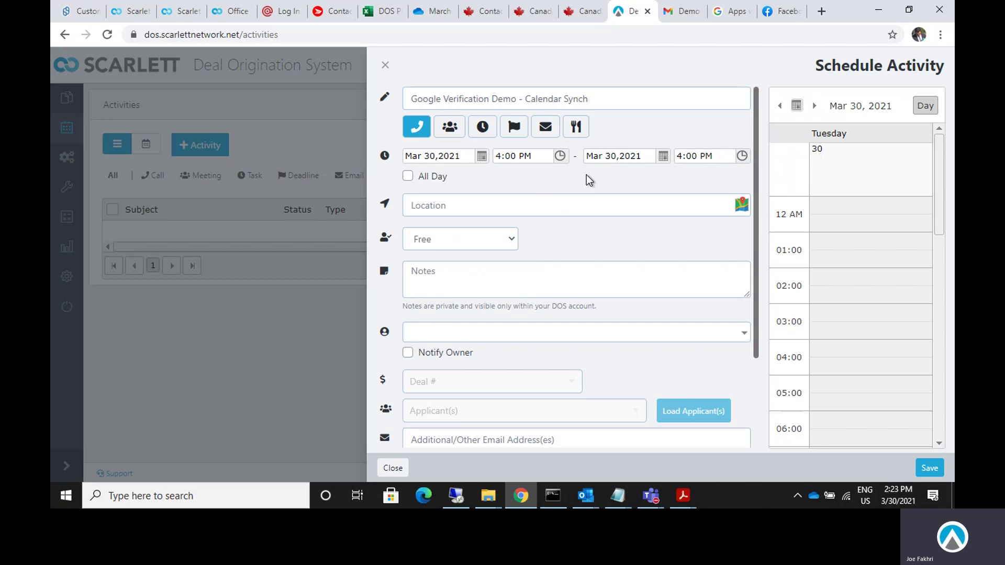
left_click(697, 157)
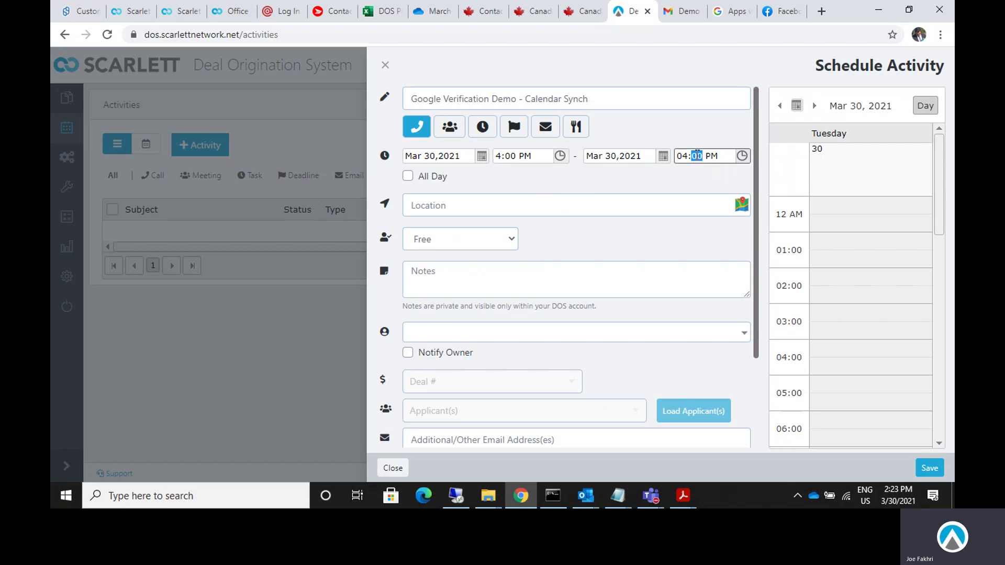
left_click(698, 185)
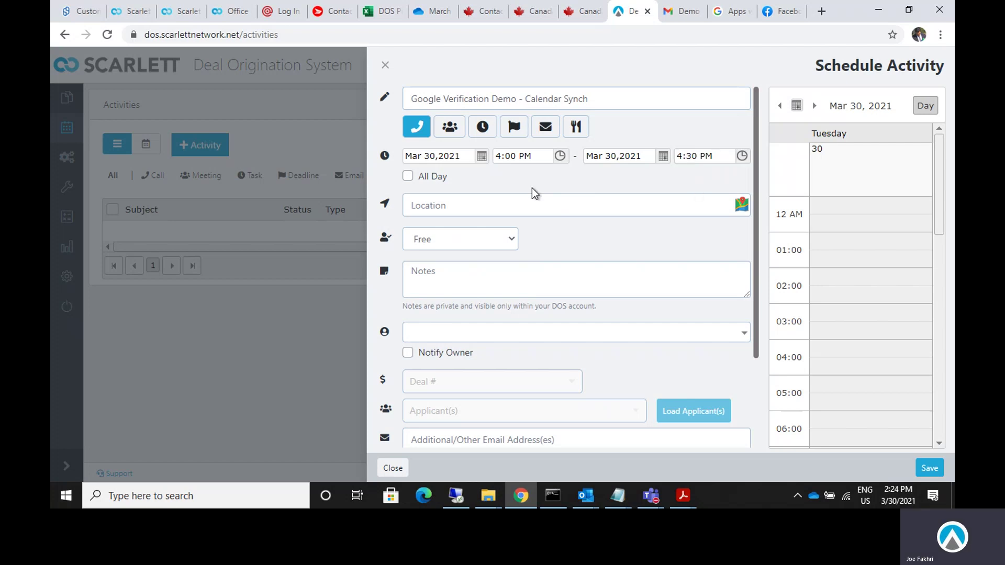
Assign the first listed user as owner, add Google Verification Process demo notes, and save.
scroll(450, 319, "down", 2)
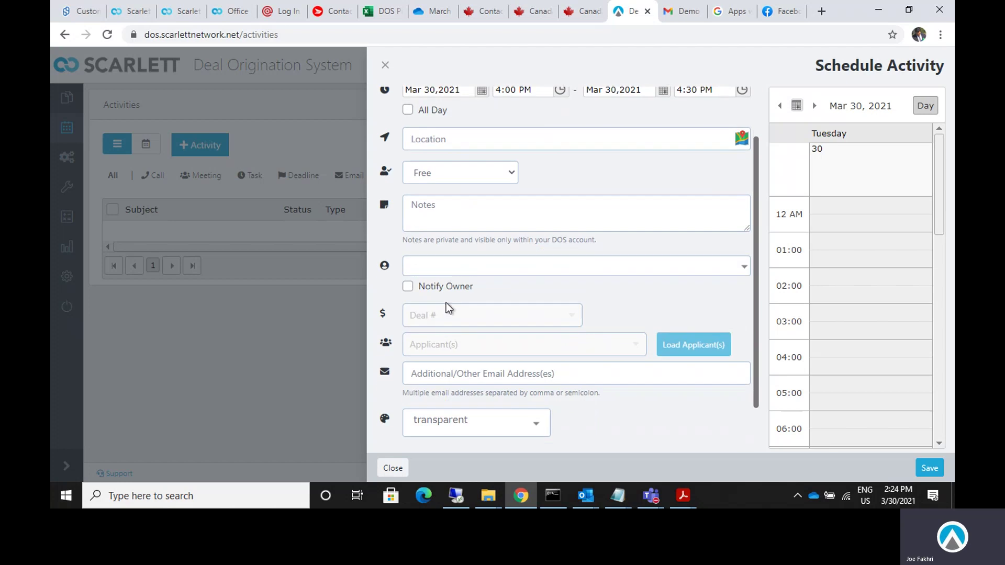
left_click(440, 269)
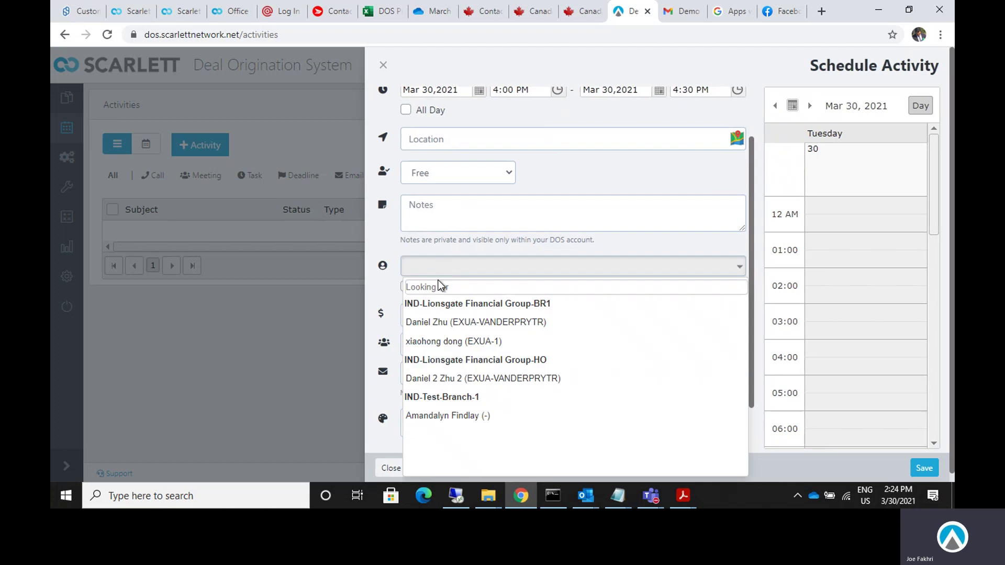
left_click(441, 323)
scroll(474, 319, "down", 2)
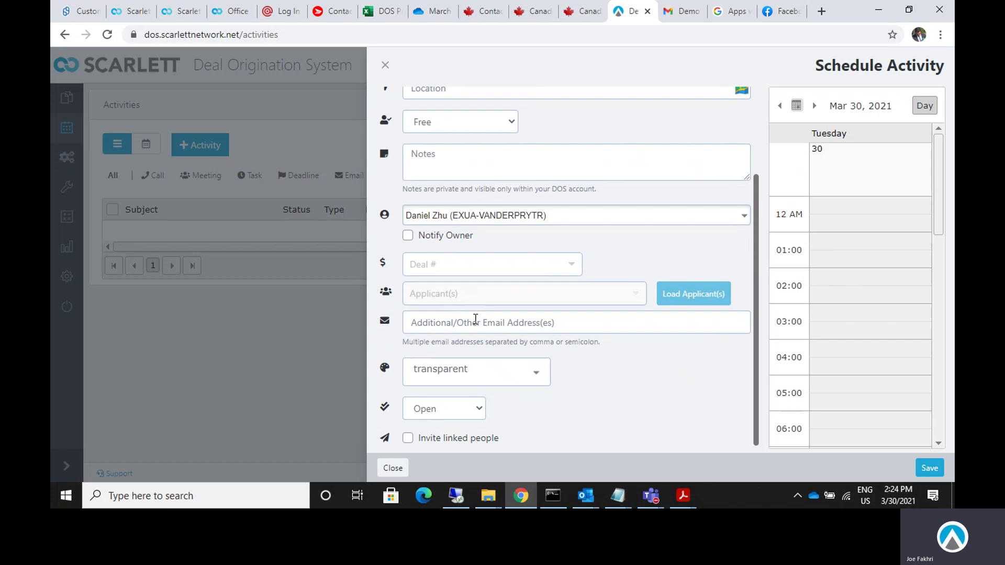
left_click(461, 155)
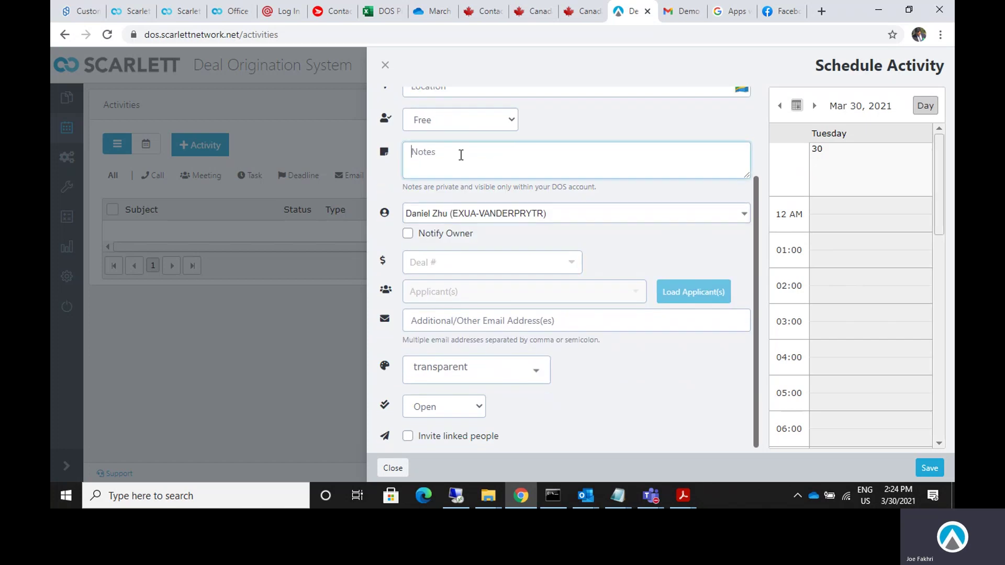
type("This is a de")
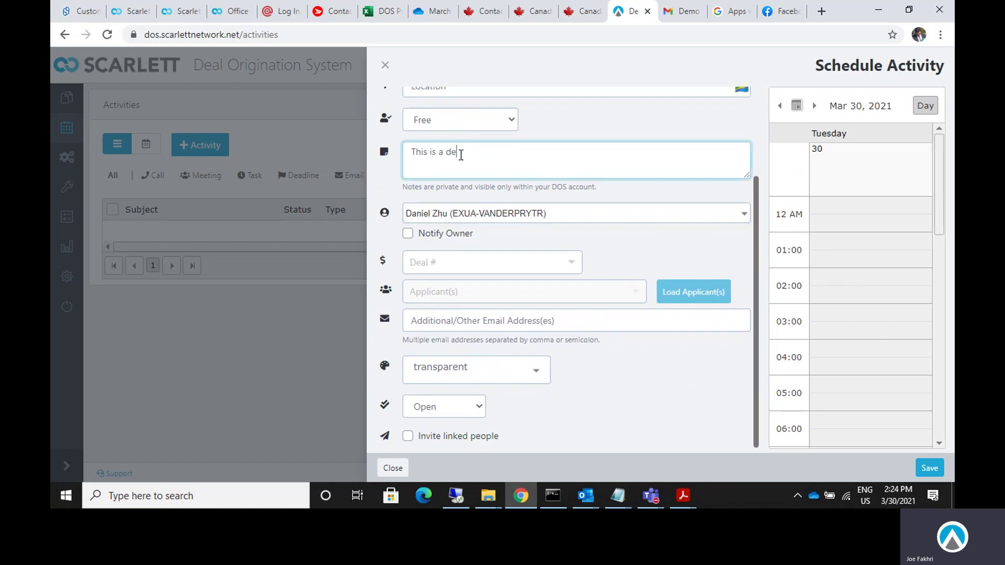
type("mpo o for Google Verification P")
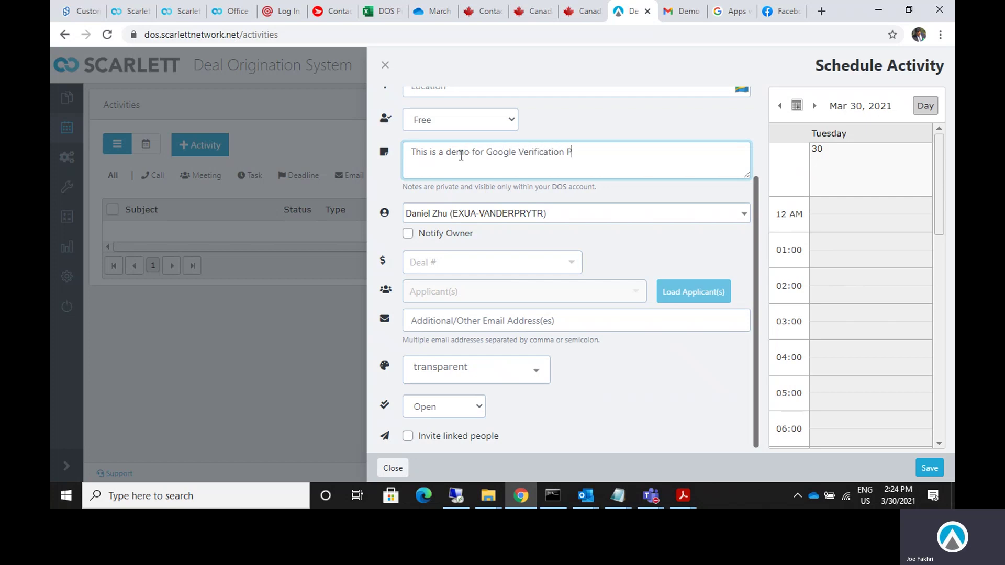
type("rocess")
scroll(680, 406, "up", 3)
left_click(930, 467)
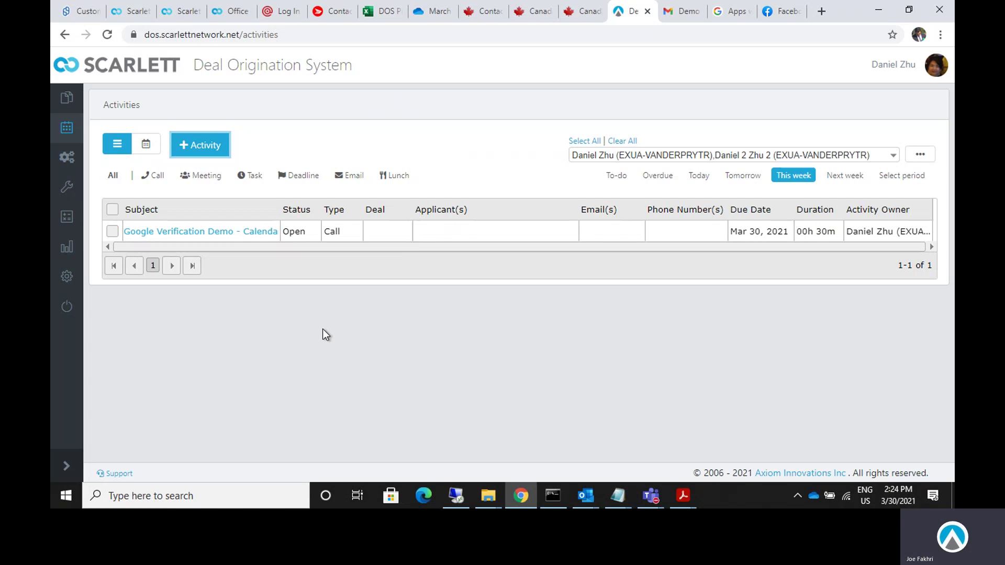
Search 'google calendar' in a new browser tab and open the Google Calendar site.
left_click(729, 14)
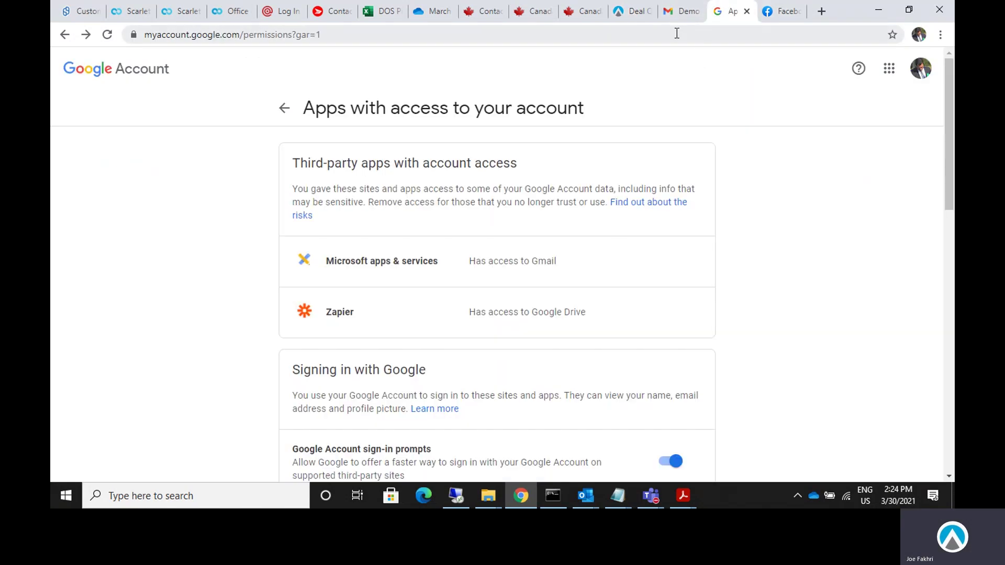
left_click(821, 11)
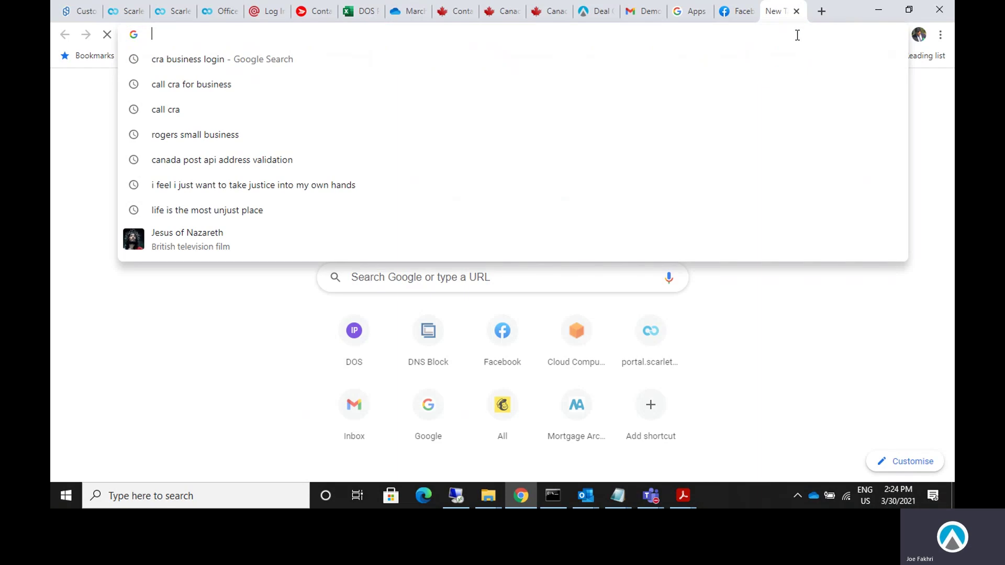
type("google cal")
type("enda")
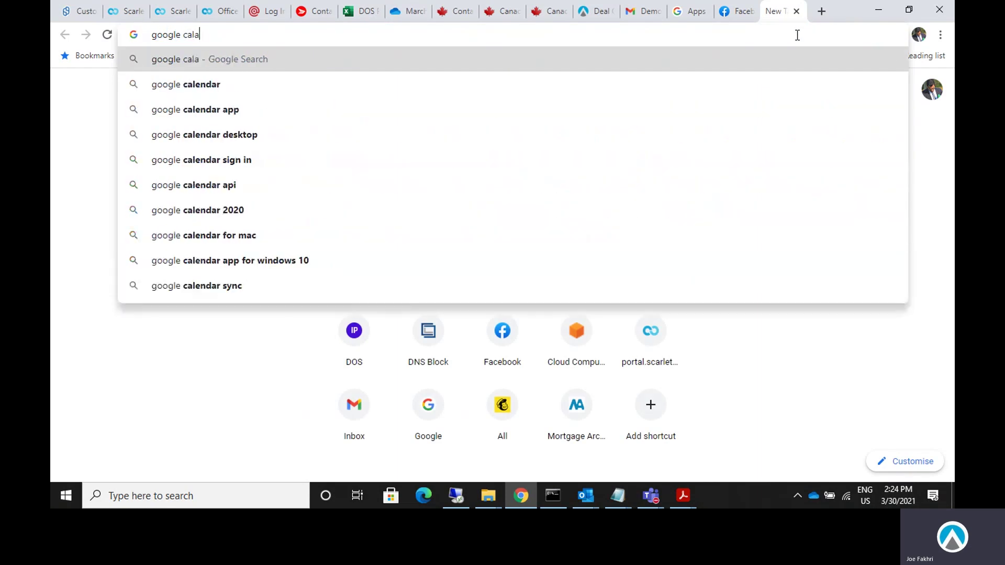
key("Return")
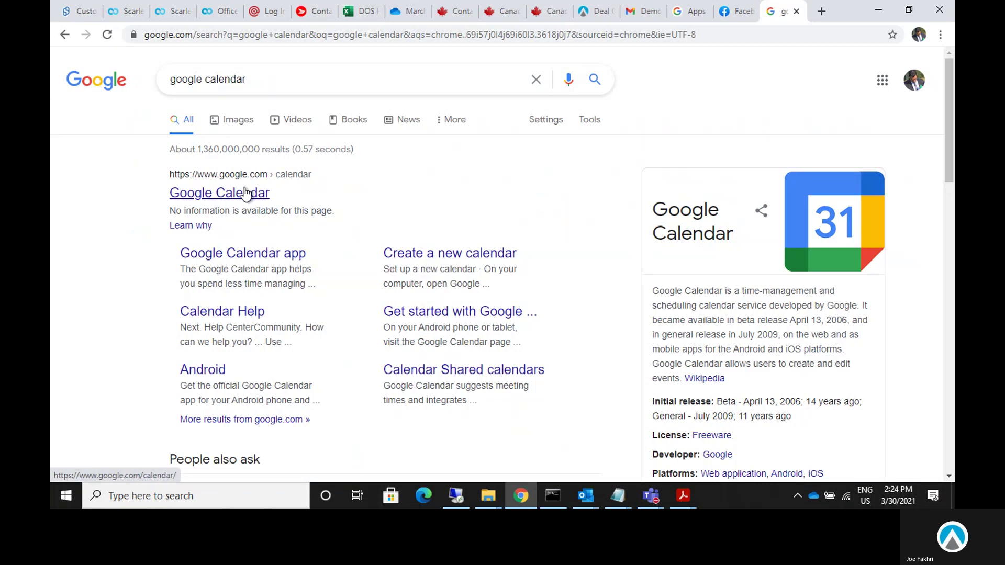
left_click(250, 194)
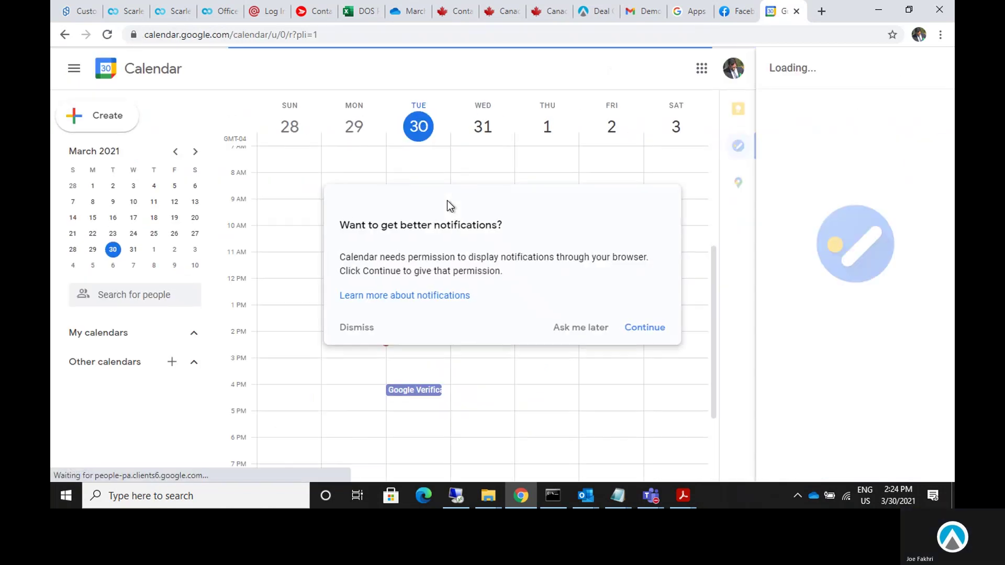
Accept the notifications banner and inspect the synced Google Verification event's details.
left_click(649, 327)
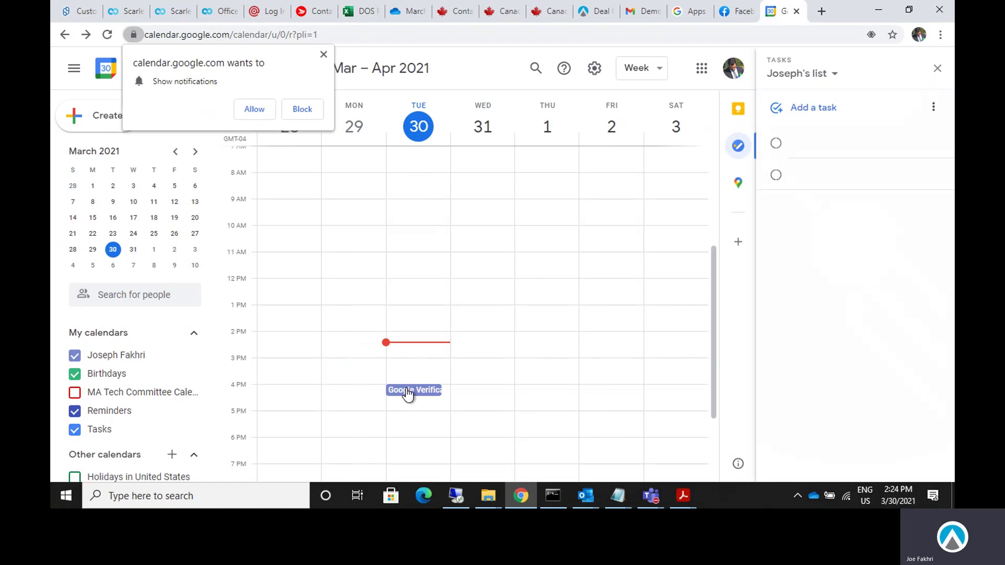
scroll(409, 387, "down", 1)
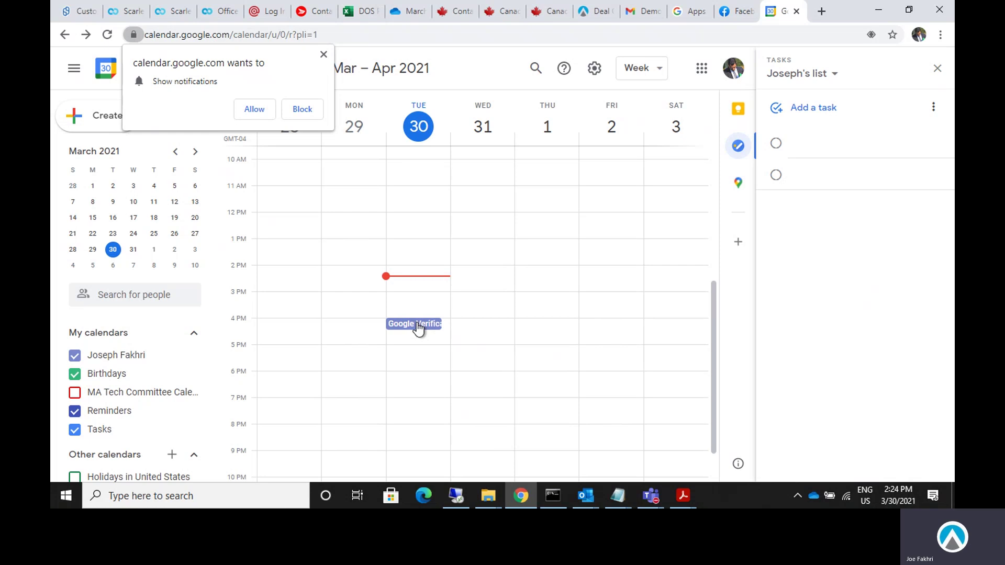
left_click(418, 327)
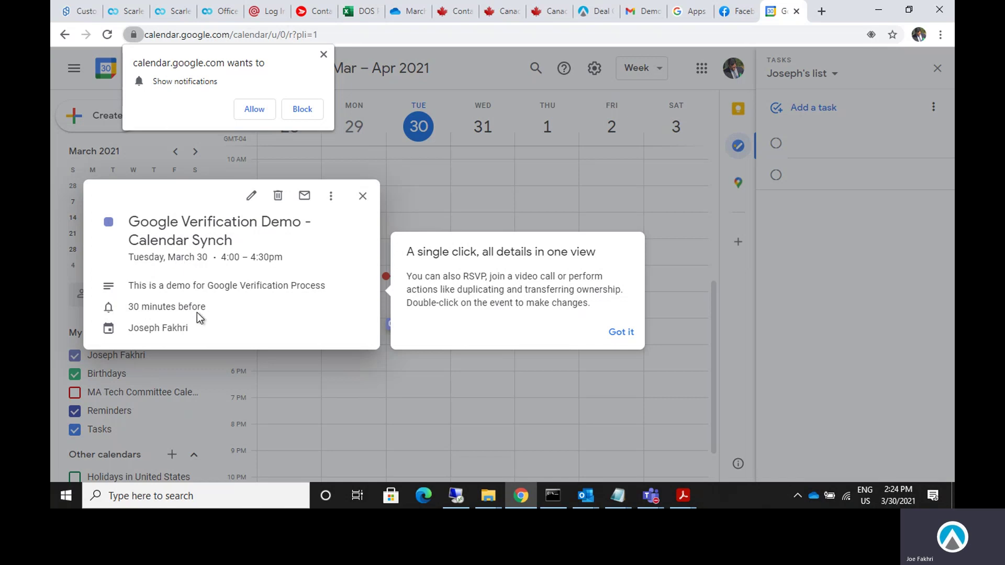
left_click(619, 334)
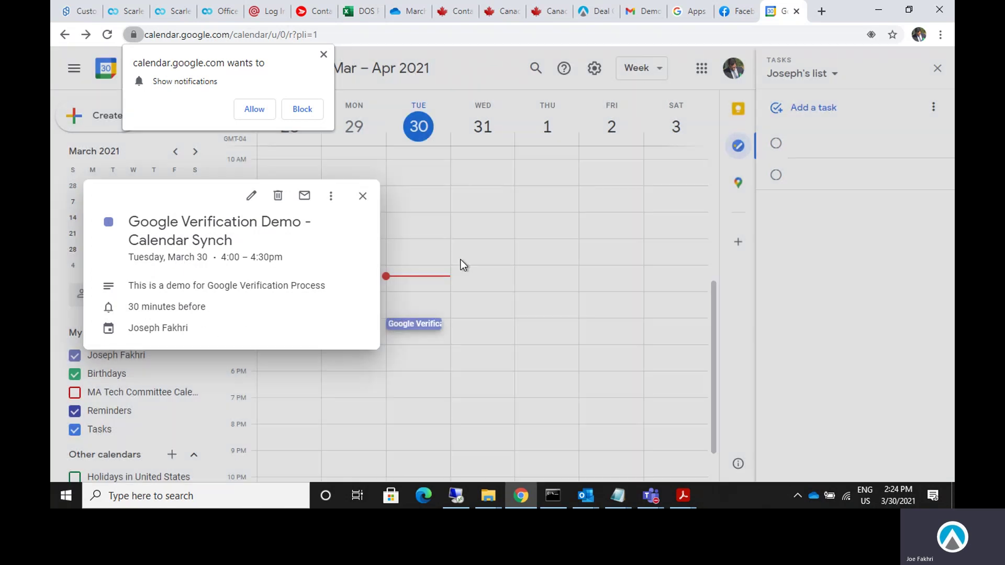
left_click(422, 208)
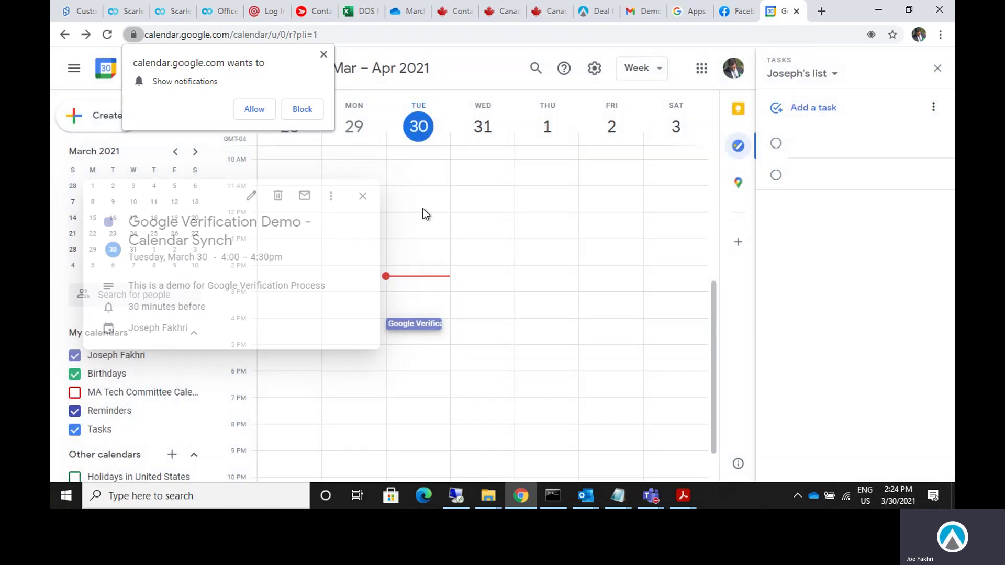
Allow browser notifications, close the Tasks panel, and return to the DOS activities list.
left_click(254, 109)
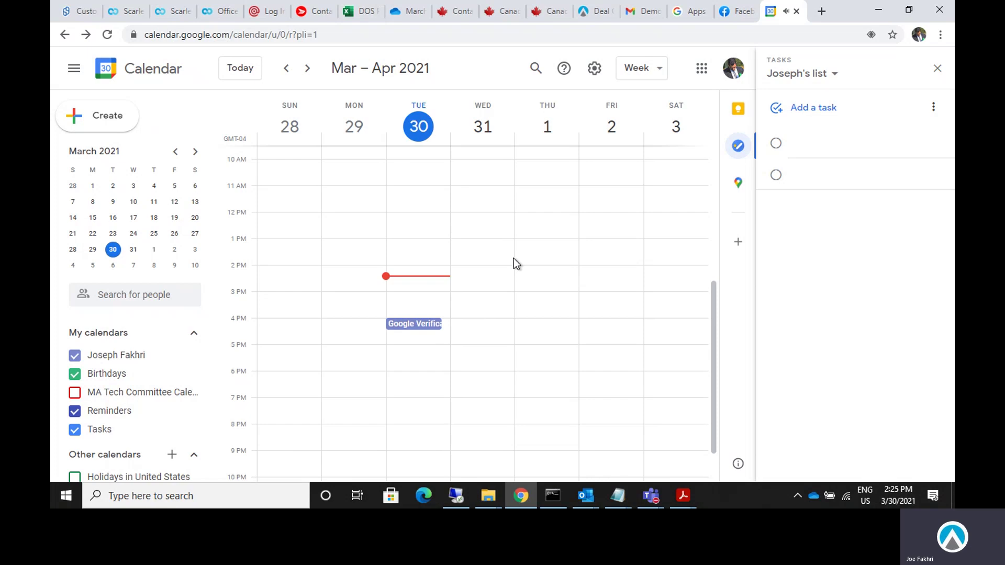
left_click(937, 68)
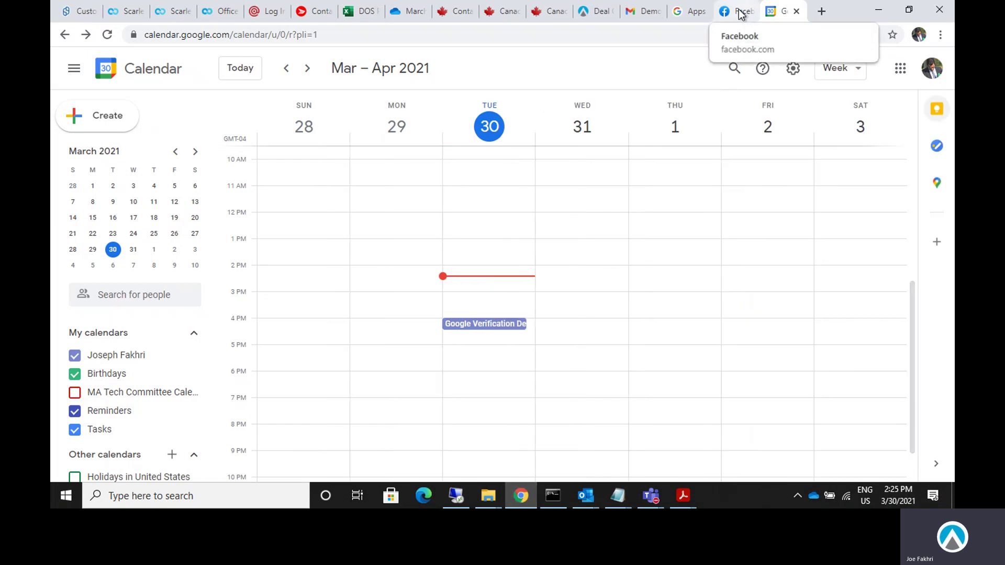
left_click(598, 11)
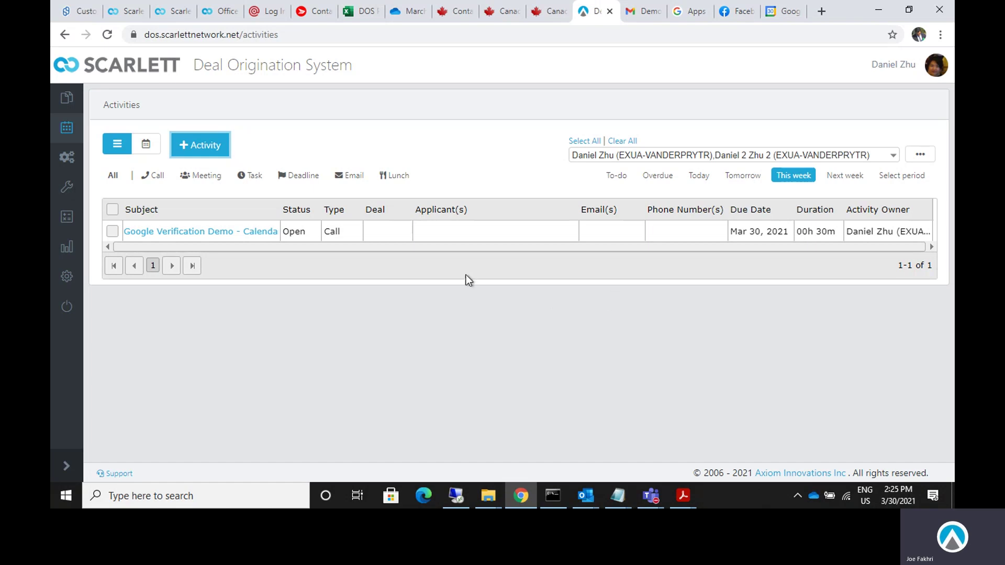
From User Email Settings, add a new linked account with Google as the provider.
mouse_move(67, 280)
left_click(178, 349)
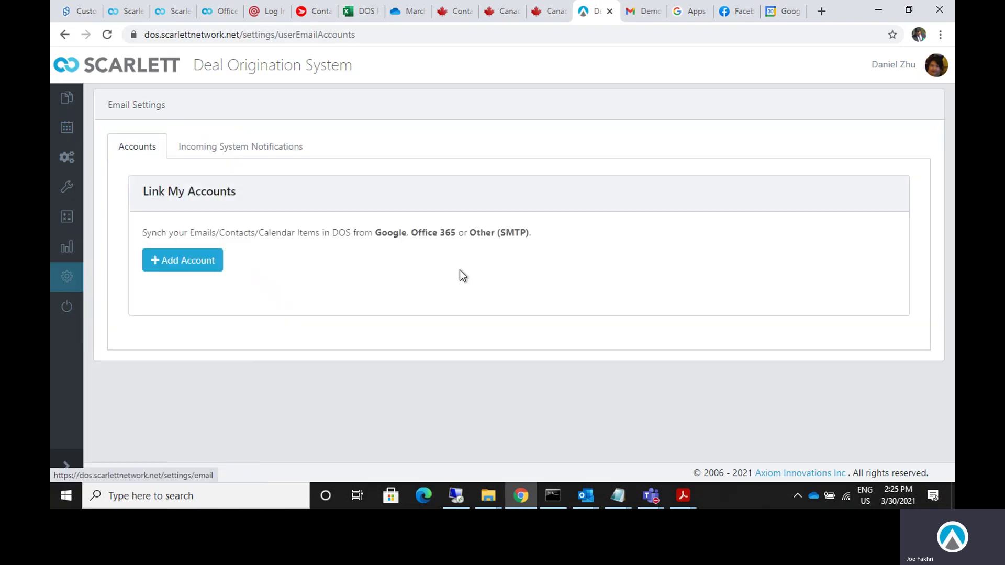
left_click(182, 260)
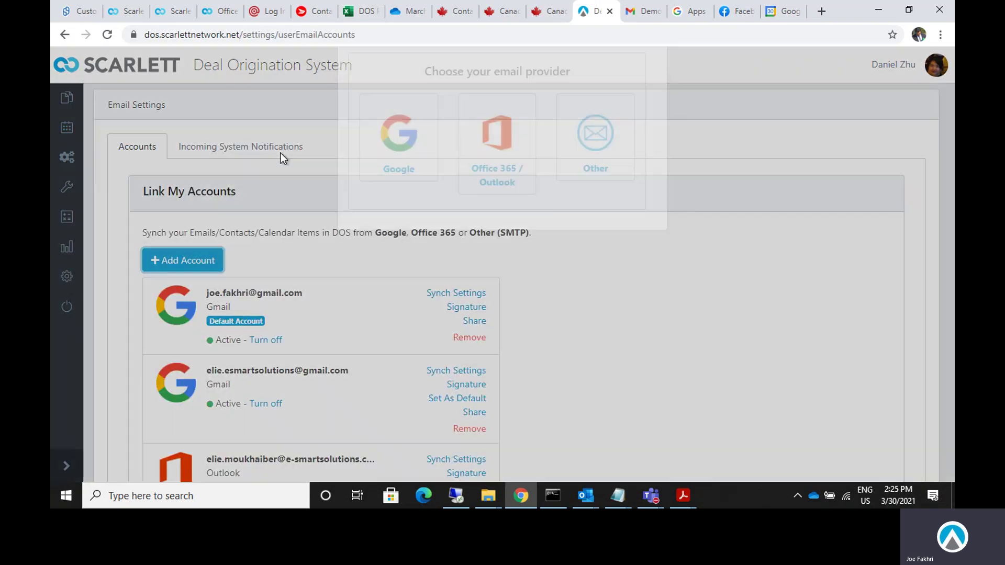
left_click(400, 157)
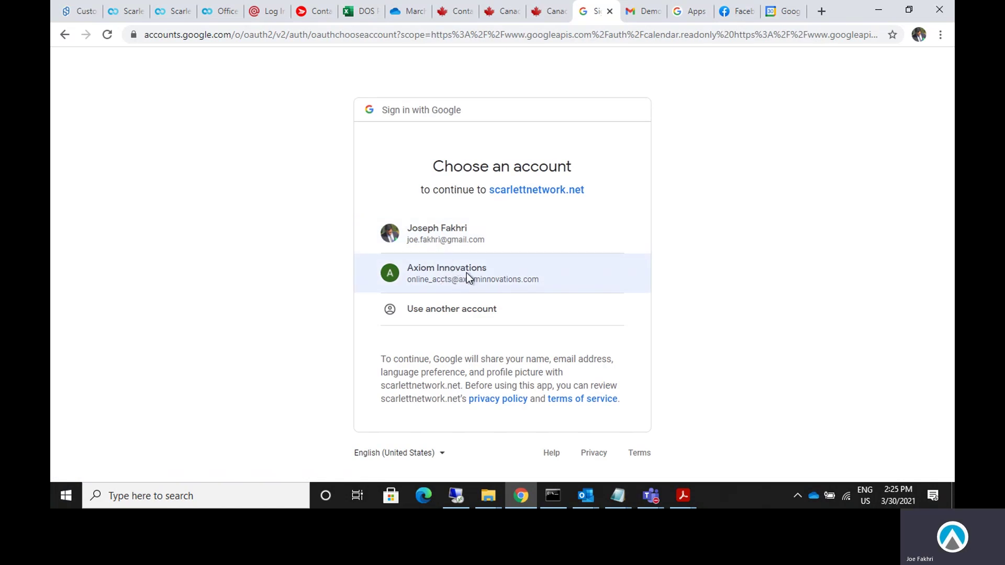
Sign in with the Axiom Innovations account, then read through and select the 403 error page's full address.
left_click(466, 273)
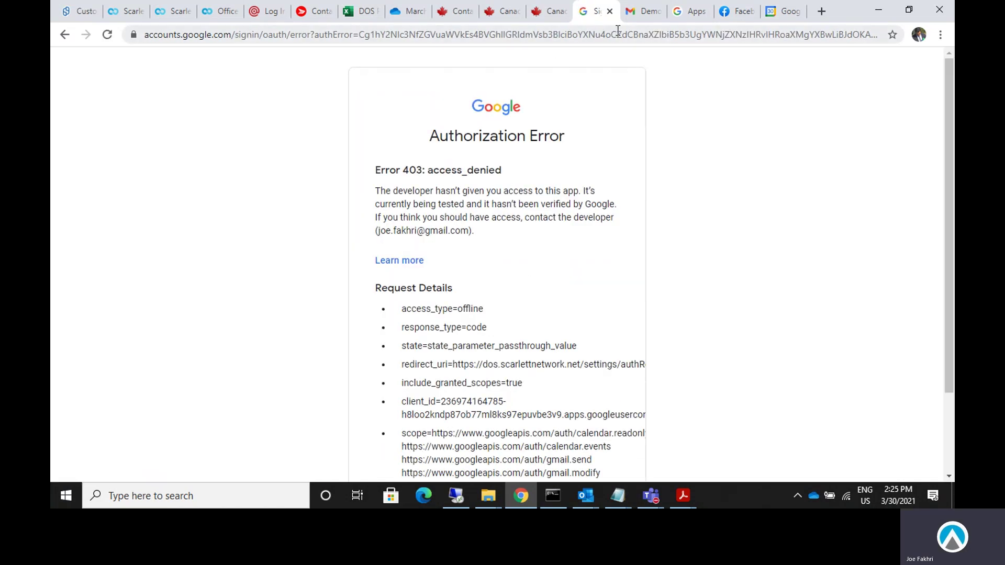
left_click_drag(359, 36, 880, 35)
left_click(843, 34)
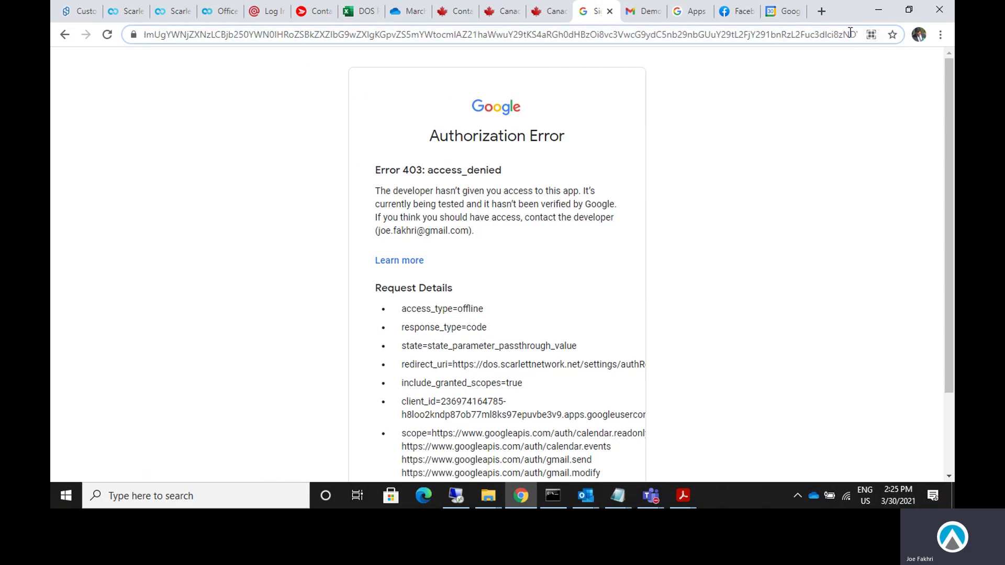
key("Right")
key("Right")
key("Right")
key("Right")
key("Right")
key("Right")
key("Right")
key("Right")
key("Right")
key("Right")
key("Right")
key("Right")
key("Right")
key("Right")
key("Right")
key("Right")
key("Right")
key("Right")
key("Right")
key("Right")
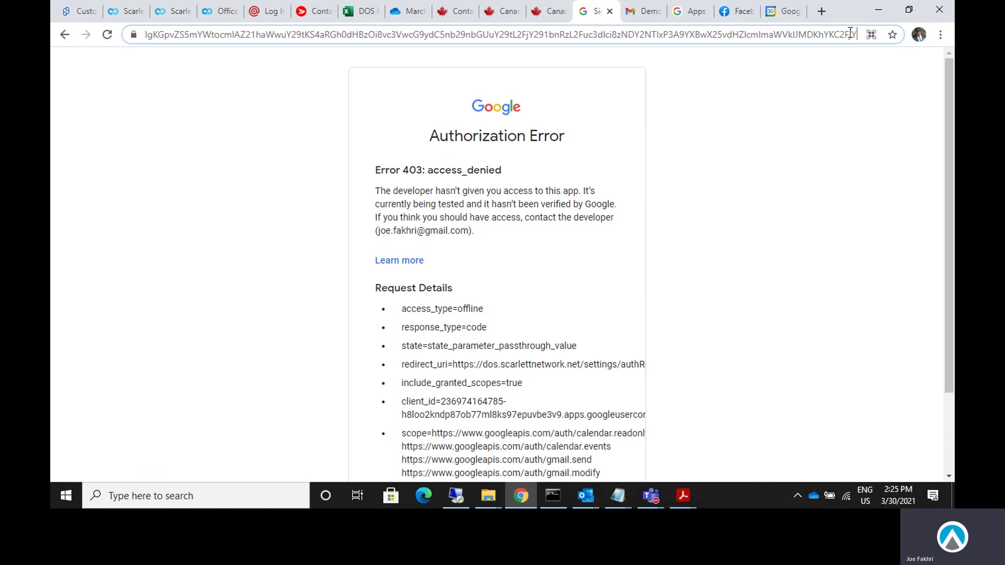
key("Right")
key("Right")
key("Right")
key("Right")
key("Right")
key("Right")
key("Right")
key("Right")
key("Right")
key("Right")
key("Right")
key("Right")
key("Right")
key("Right")
key("Right")
key("Right")
key("Right")
key("Right")
key("Right")
key("Right")
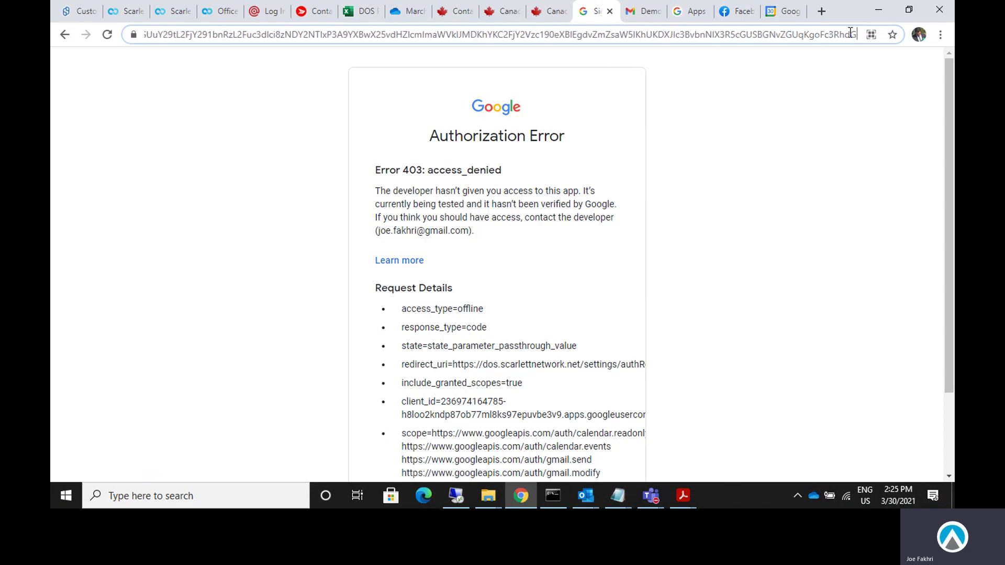
key("Right")
key("Right")
key("Right")
key("Right")
key("Right")
key("Right")
key("Right")
key("Right")
key("Right")
key("Right")
key("Right")
key("Right")
key("Right")
key("Right")
key("Right")
key("Right")
key("Right")
key("Right")
key("Right")
key("Right")
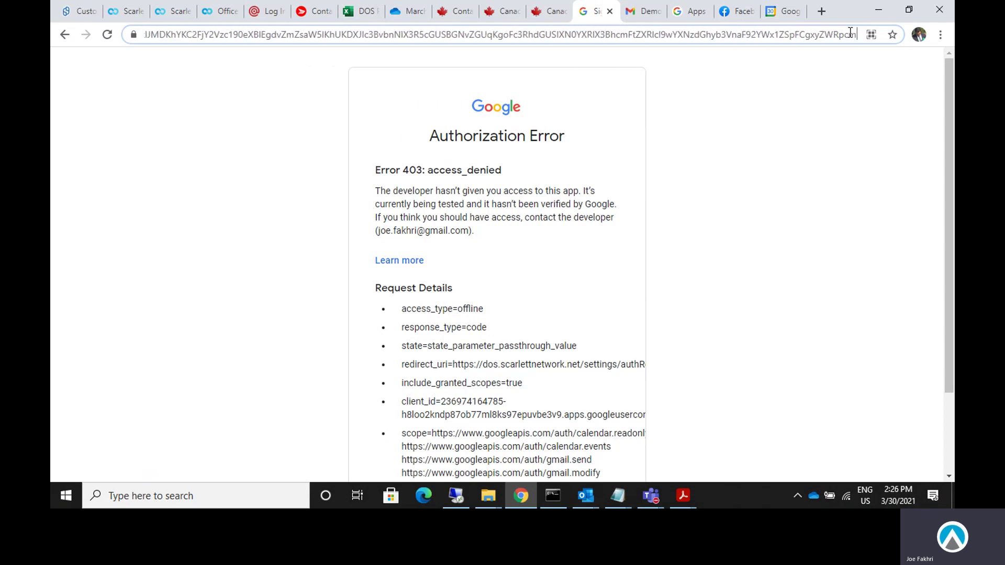
key("Right")
key("Right")
key("Right")
key("Right")
key("Right")
key("Right")
key("Right")
key("Right")
key("Right")
key("Right")
key("Right")
key("Right")
key("Right")
key("Right")
key("Right")
key("Right")
key("Right")
key("Right")
key("Right")
key("Right")
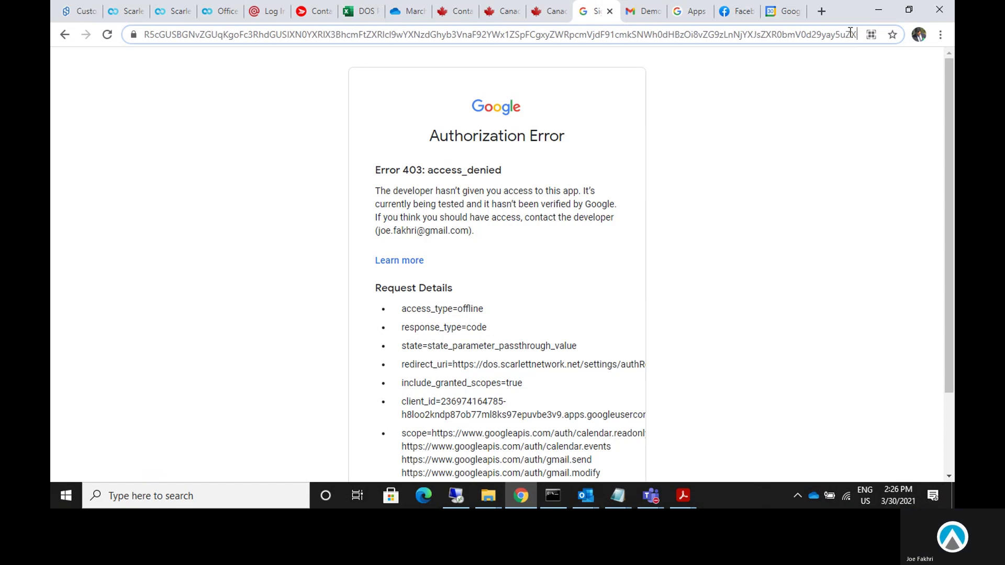
key("Right")
key("Right")
key("Right")
key("Right")
key("Right")
key("Right")
key("Right")
key("Right")
key("Right")
key("Right")
key("Right")
key("Right")
key("Right")
key("Right")
key("Right")
key("Right")
key("Right")
key("Right")
key("Right")
key("Right")
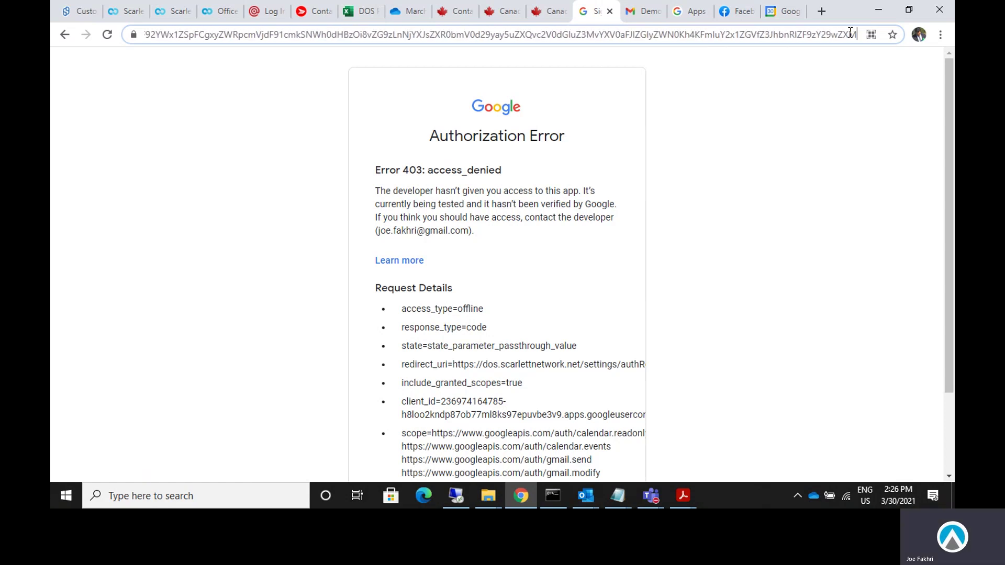
key("Right")
key("Right")
key("Right")
key("Right")
key("Right")
key("Right")
key("Right")
key("Right")
key("Right")
key("Right")
key("Right")
key("Right")
key("Right")
key("Right")
key("Right")
key("Right")
key("Right")
key("Right")
key("Right")
key("Right")
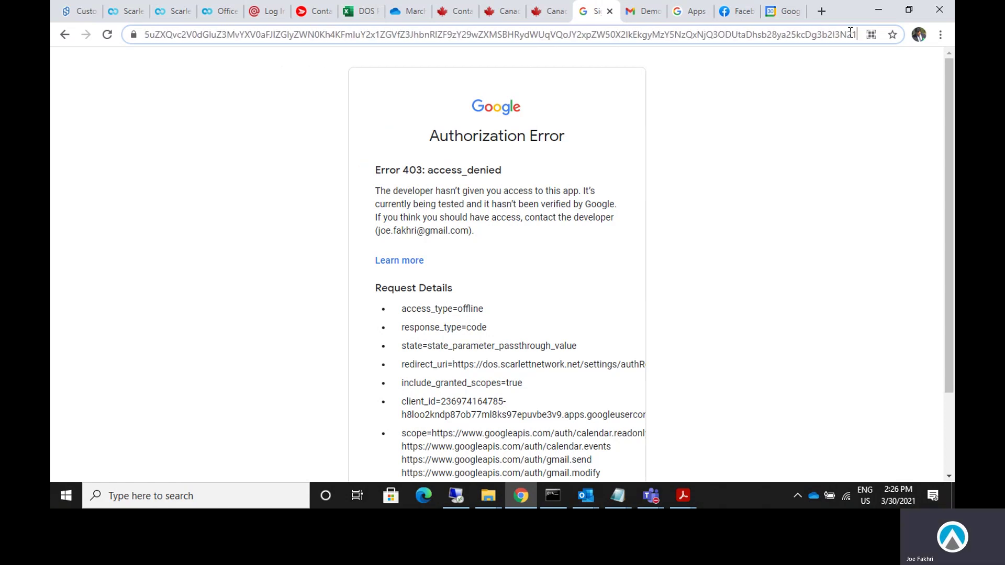
key("Right")
key("Right")
key("Right")
key("Right")
key("Right")
key("Right")
key("Right")
key("Right")
key("Right")
key("Right")
key("Right")
key("Right")
key("Right")
key("Right")
key("Right")
key("Right")
key("Right")
key("Right")
key("Right")
key("Right")
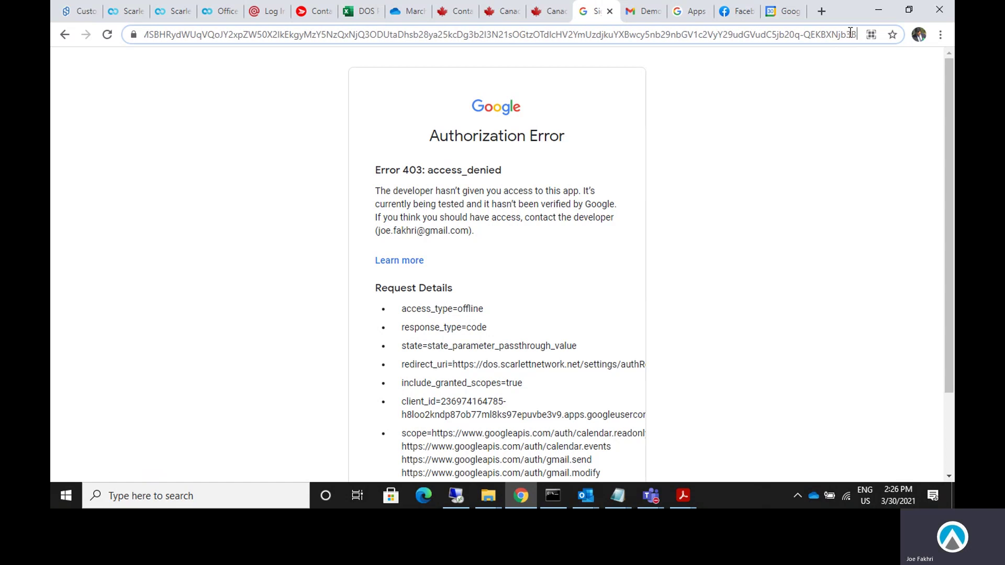
key("Right")
key("Right")
key("Right")
key("Right")
key("Right")
key("Right")
key("Right")
key("Right")
key("Right")
key("Right")
key("Right")
key("Right")
key("Right")
key("Right")
key("Right")
key("Right")
key("Right")
key("Right")
key("Right")
key("Right")
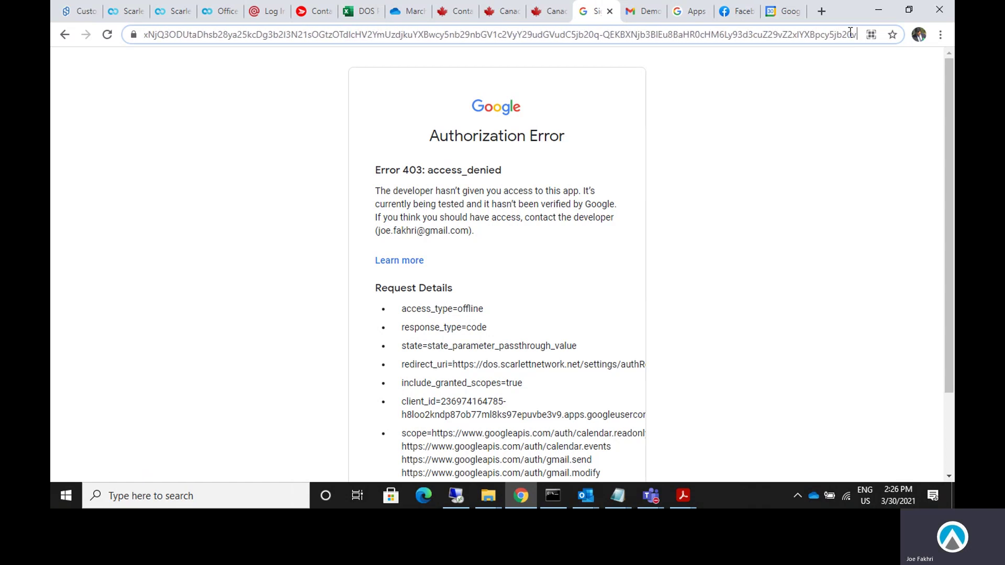
key("Right")
key("Right")
key("ctrl+a")
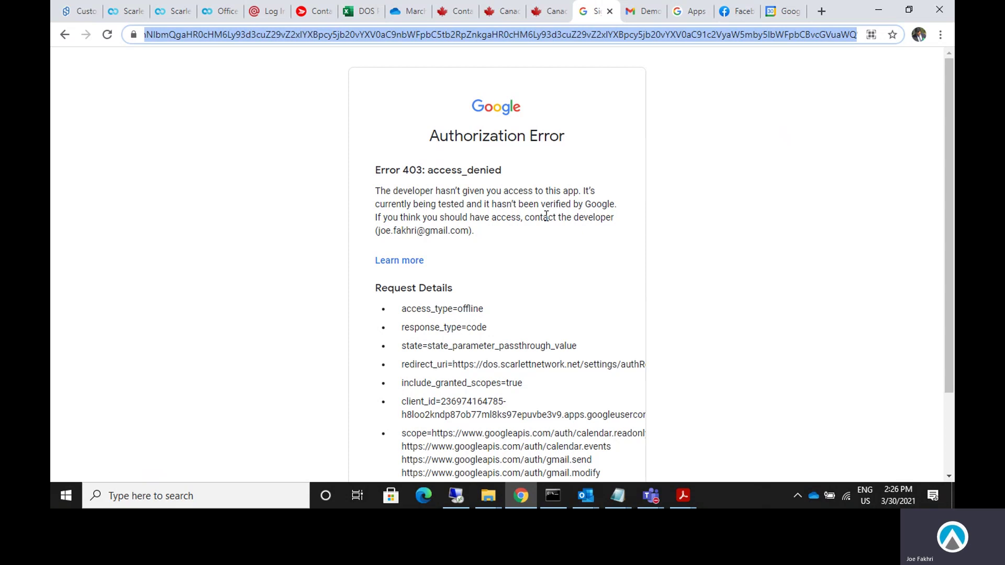
scroll(548, 281, "down", 3)
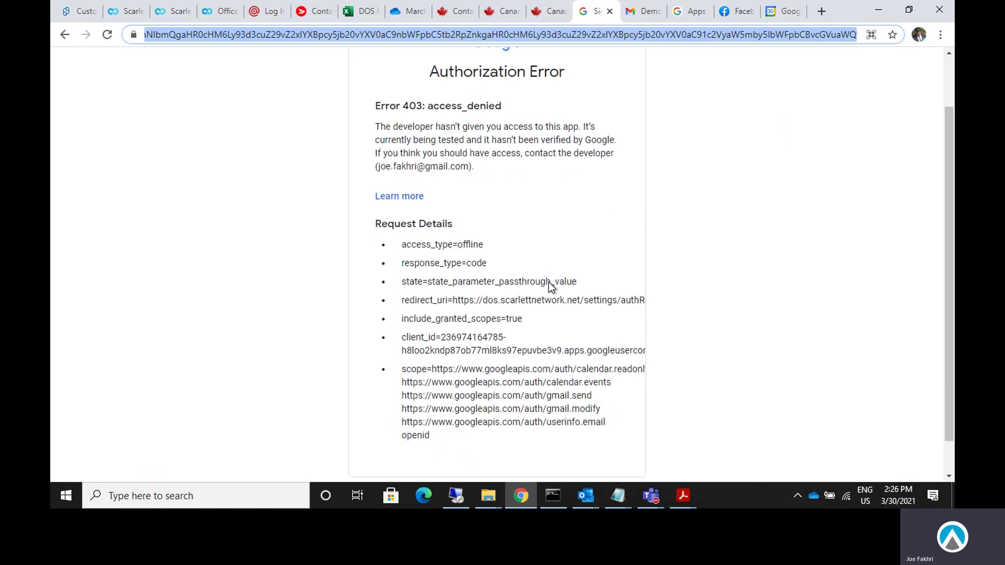
scroll(524, 303, "up", 3)
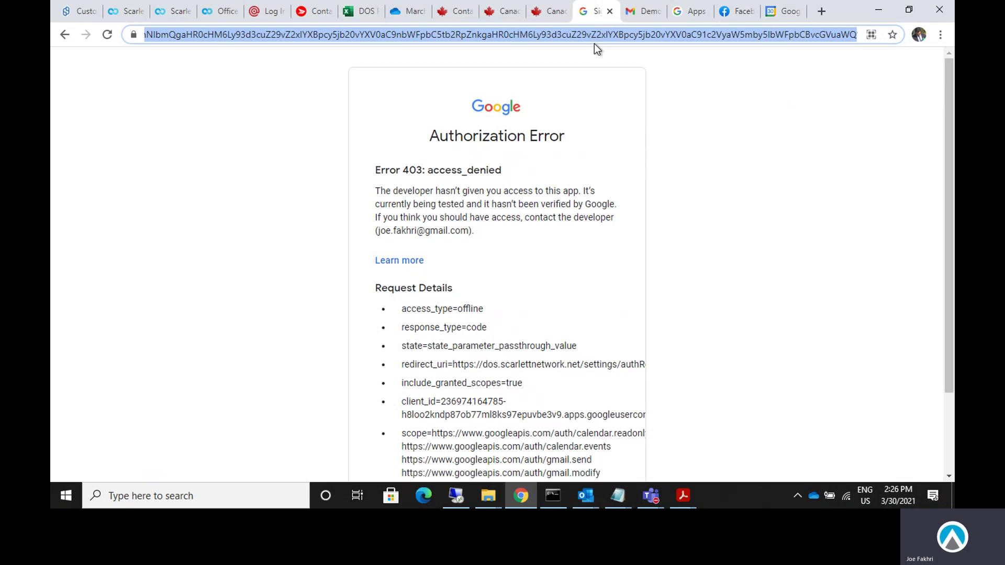
Return to the account chooser and pick the personal Gmail account instead.
left_click(64, 35)
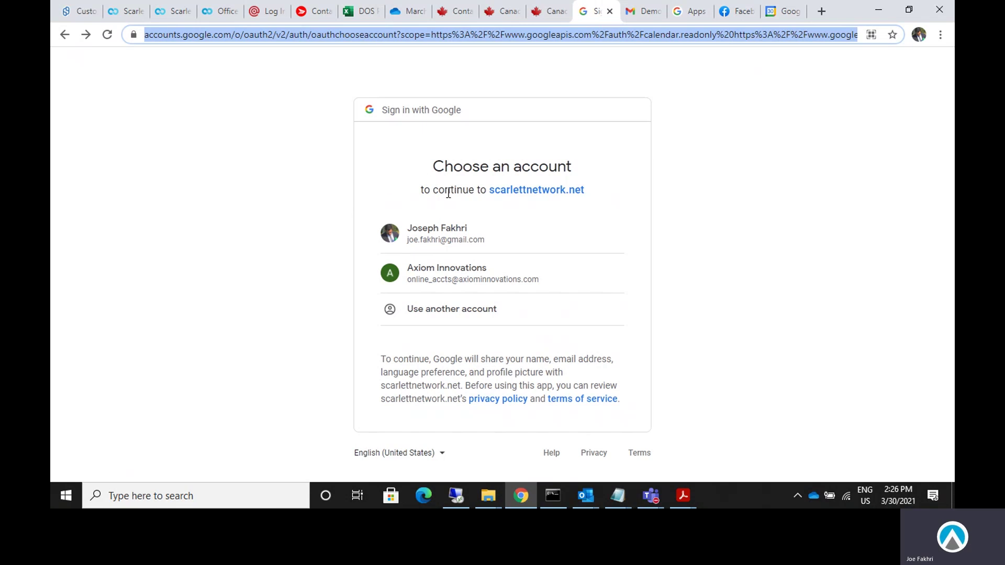
left_click(707, 294)
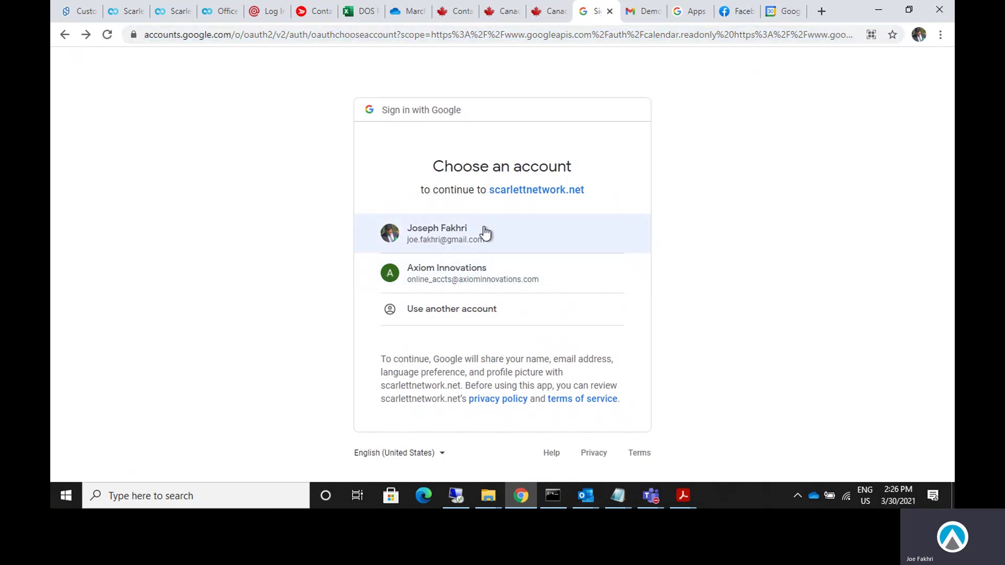
left_click(461, 230)
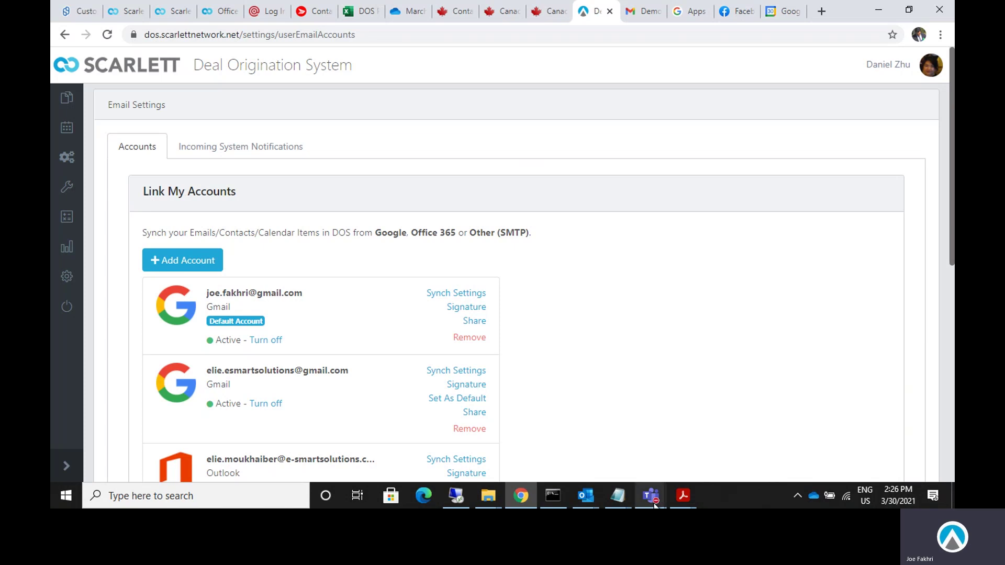
mouse_move(654, 502)
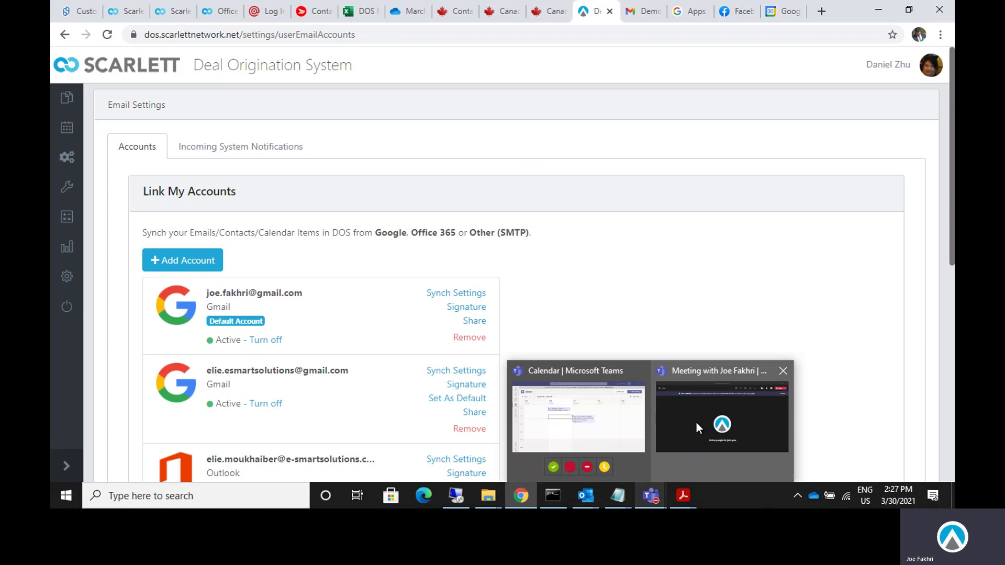
Bring the Teams meeting forward, dismiss its recording notice, and open More actions to stop recording.
left_click(696, 428)
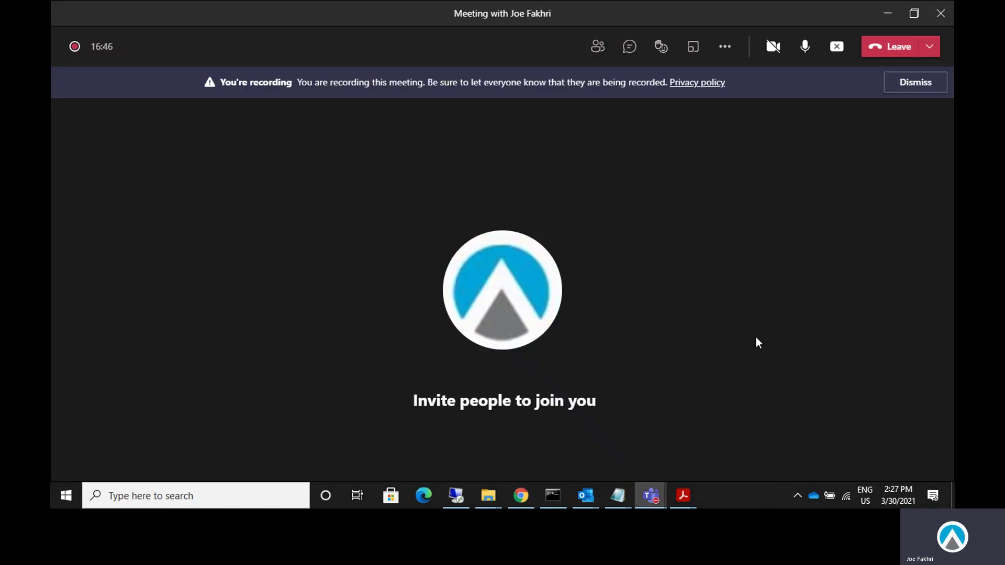
left_click(909, 82)
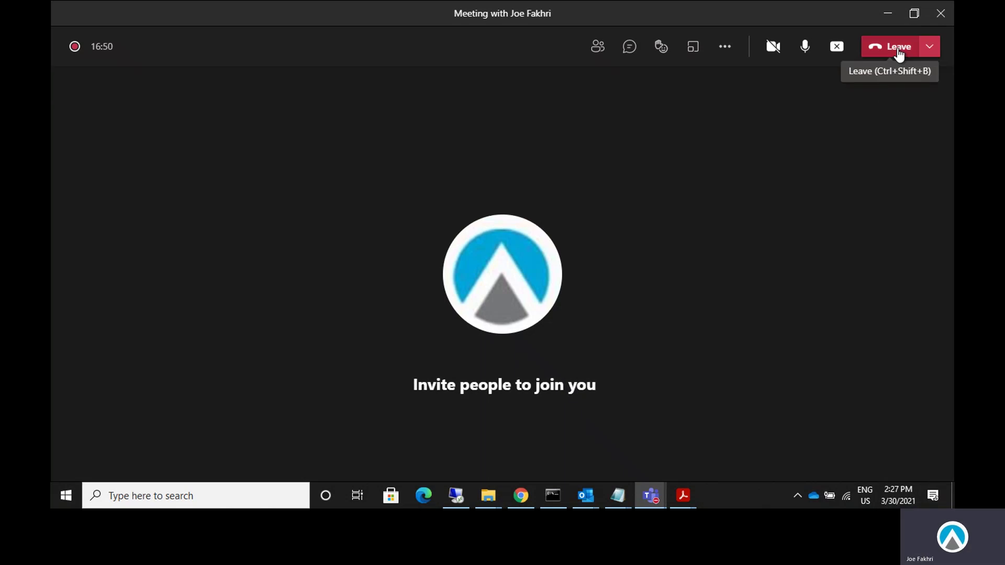
left_click(735, 49)
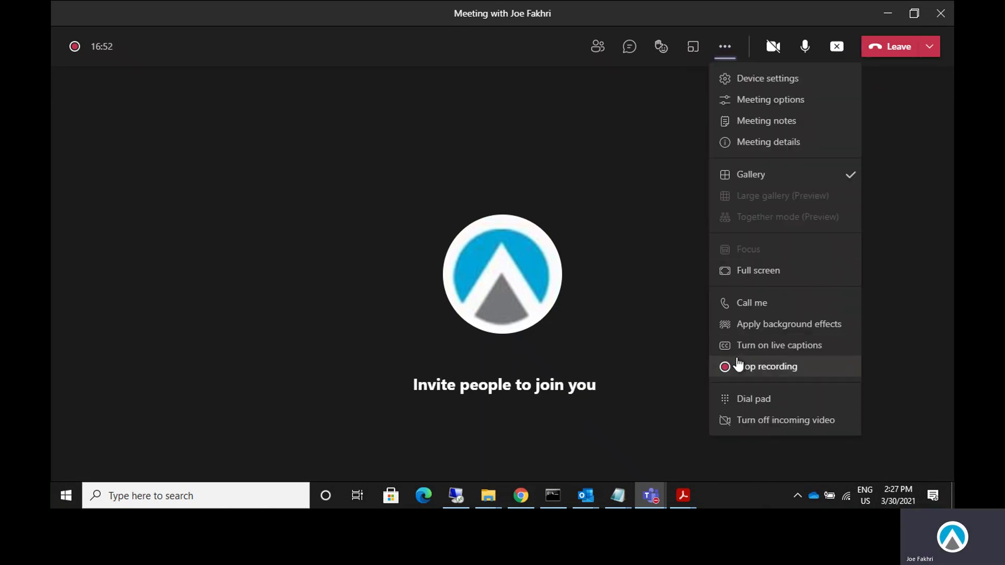